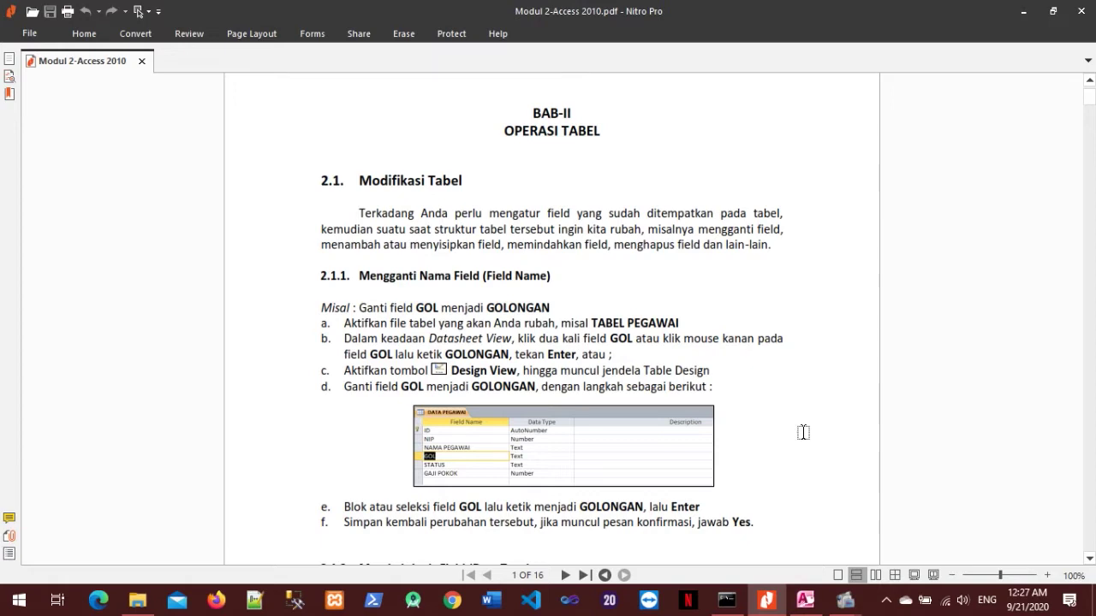
# Read section 2.1.1 on renaming a field in the module PDF, and open the Data Pegawai table in Datasheet View in Microsoft Access.
pyautogui.scroll(-3, 850, 357)
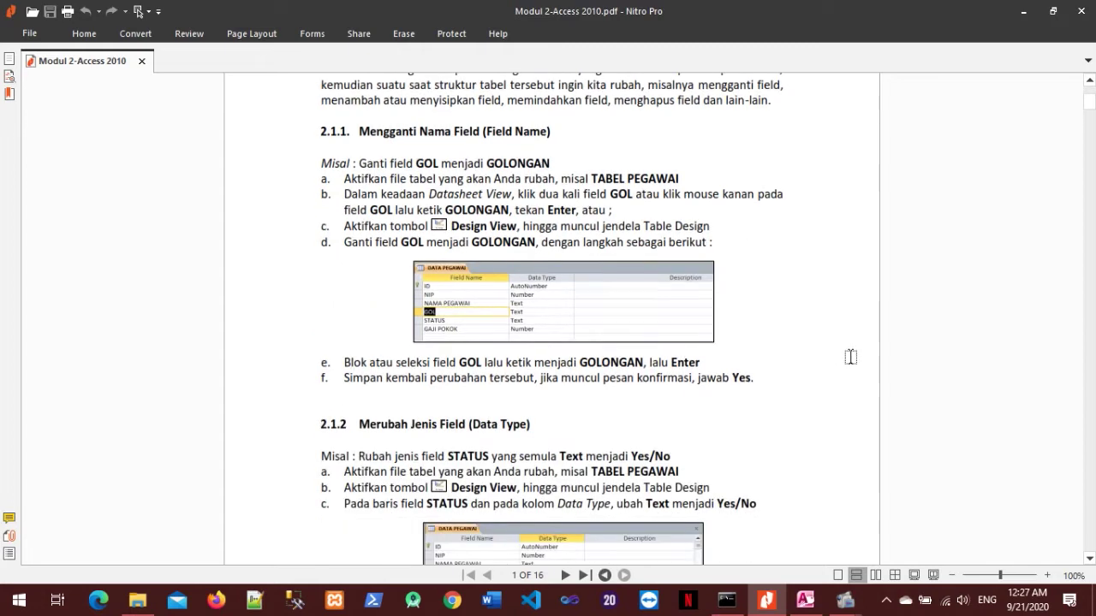
pyautogui.keyDown('ctrl'); pyautogui.scroll(1, 610, 248); pyautogui.keyUp('ctrl')
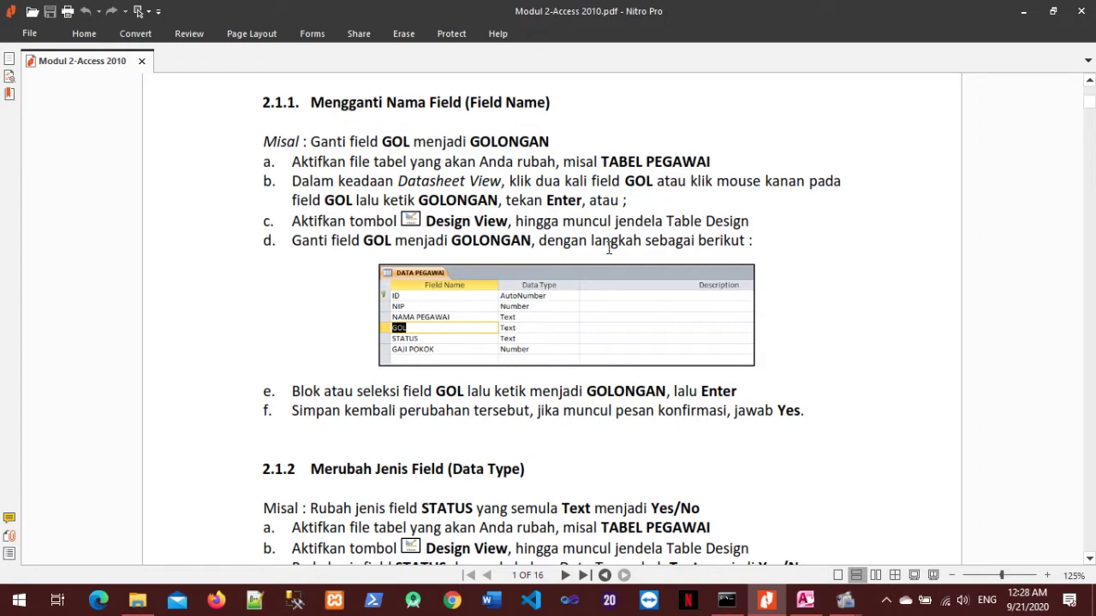
pyautogui.click(804, 600)
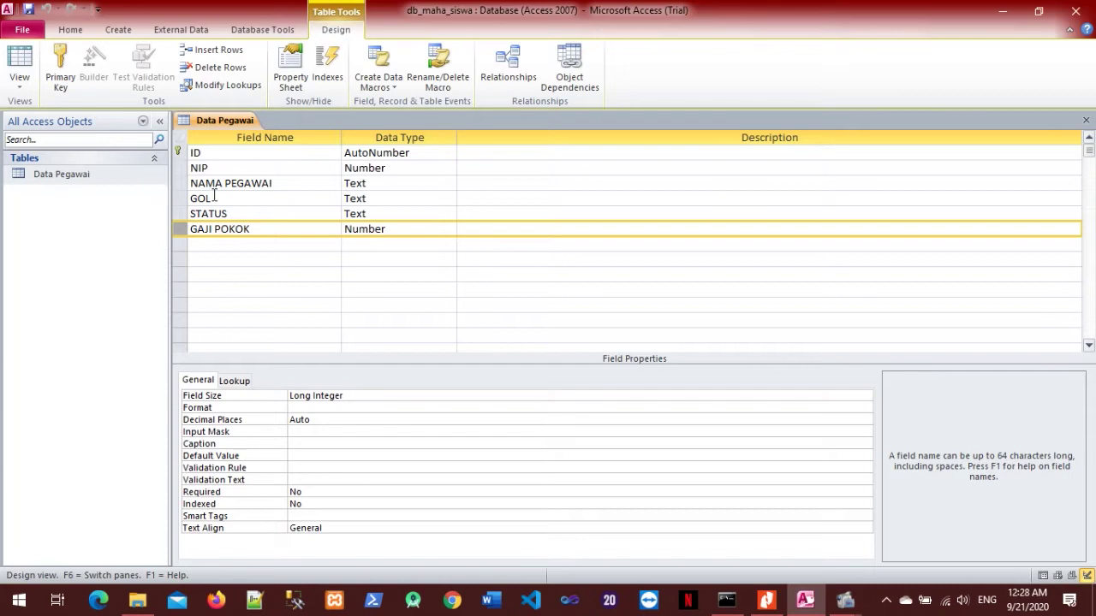
pyautogui.click(180, 203)
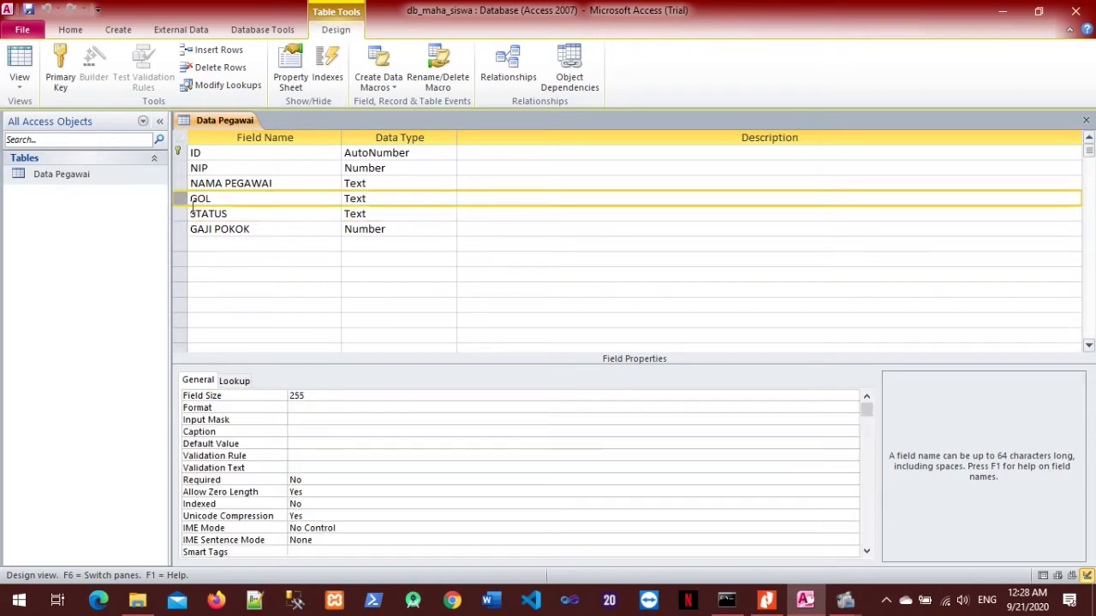
pyautogui.doubleClick(77, 176)
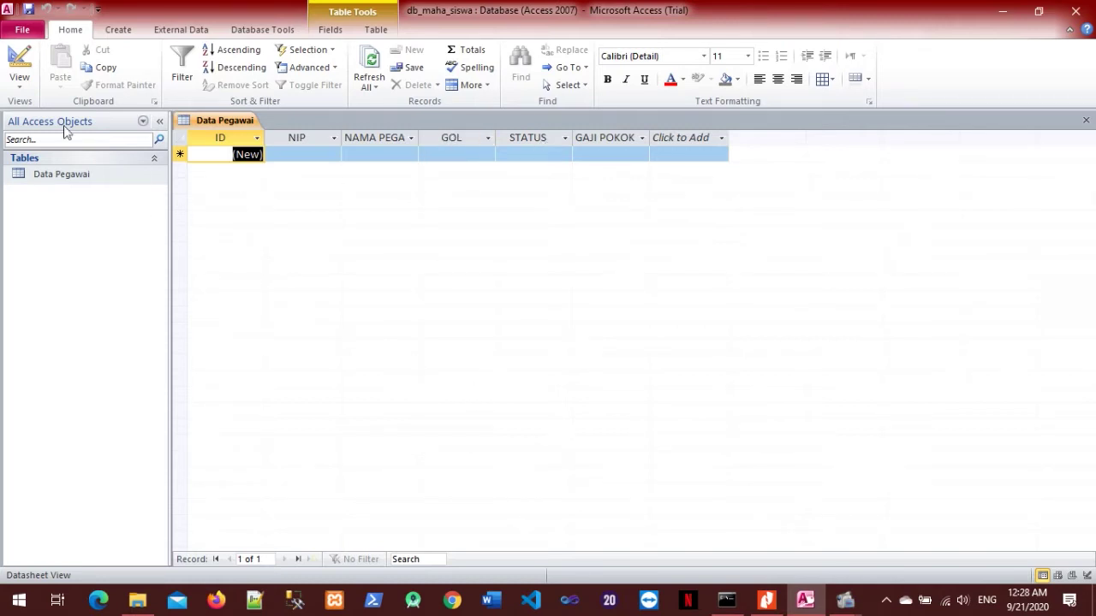
# Try extending the GOL column header to GOLongan directly in the datasheet, and restore the name GOL.
pyautogui.click(457, 139)
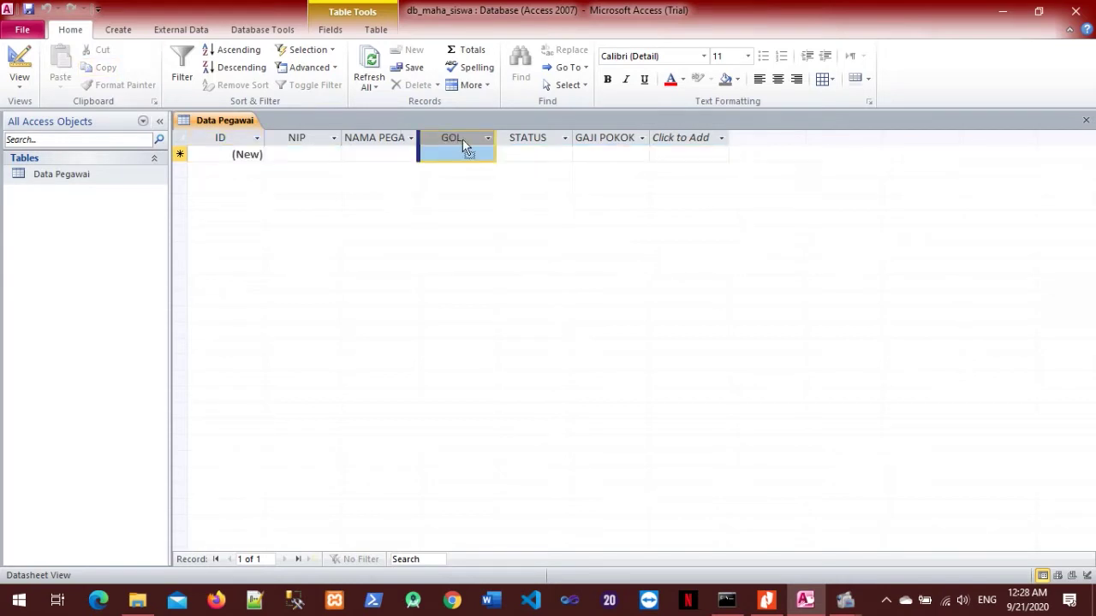
pyautogui.doubleClick(462, 139)
pyautogui.click(463, 139)
pyautogui.write('o')
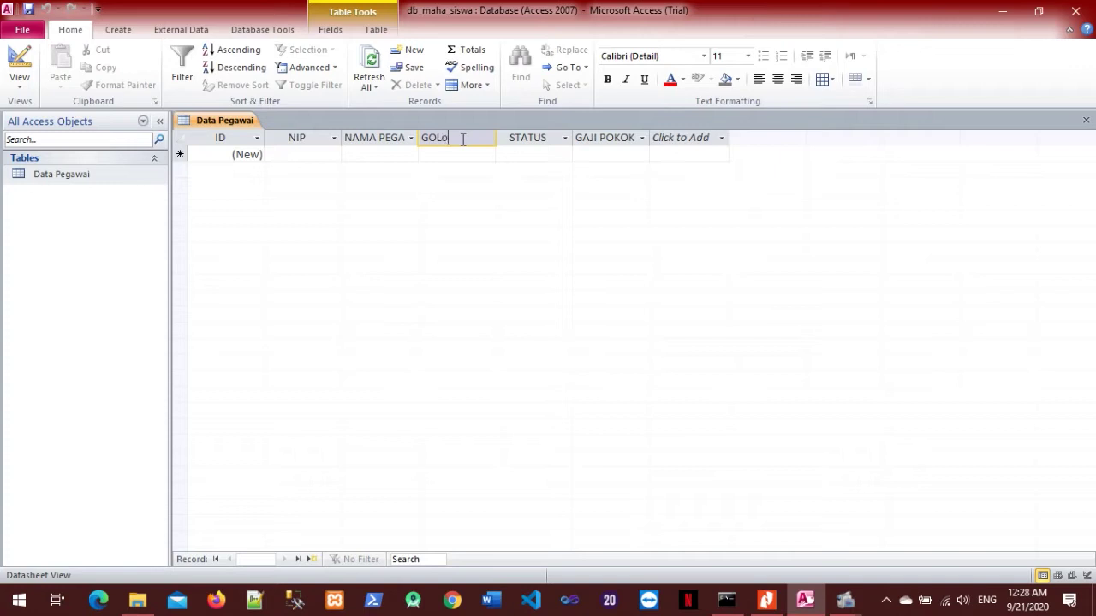
pyautogui.write('ngan')
pyautogui.press('BackSpace')
pyautogui.press('BackSpace')
pyautogui.press('BackSpace')
pyautogui.press('BackSpace')
pyautogui.press('BackSpace')
pyautogui.press('Return')
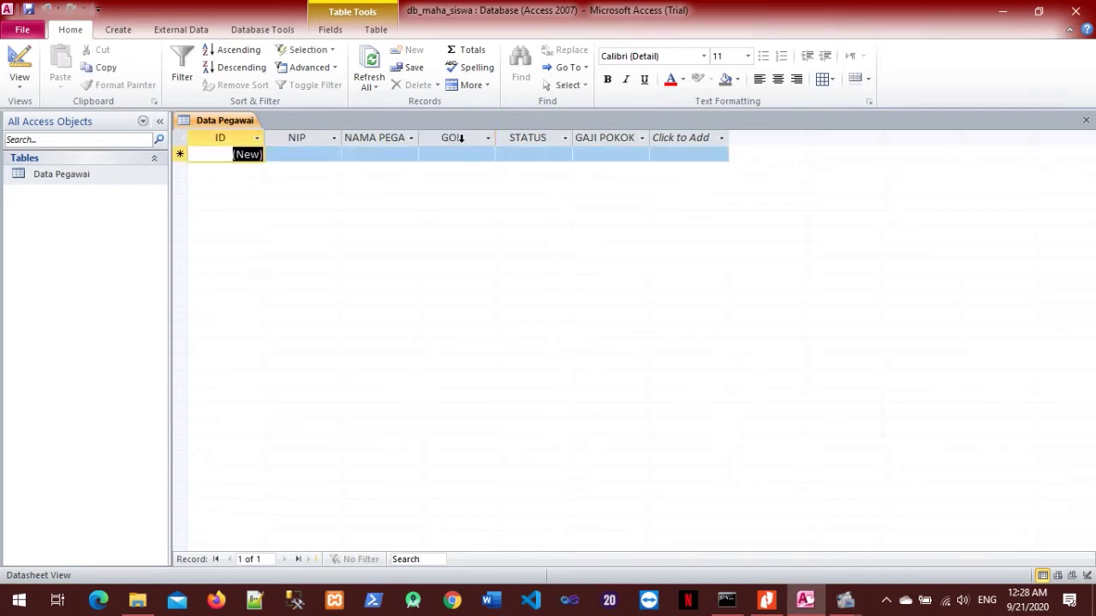
# Open the Data Pegawai table in Design View and rename the GOL field as GOLONGAN.
pyautogui.click(95, 178)
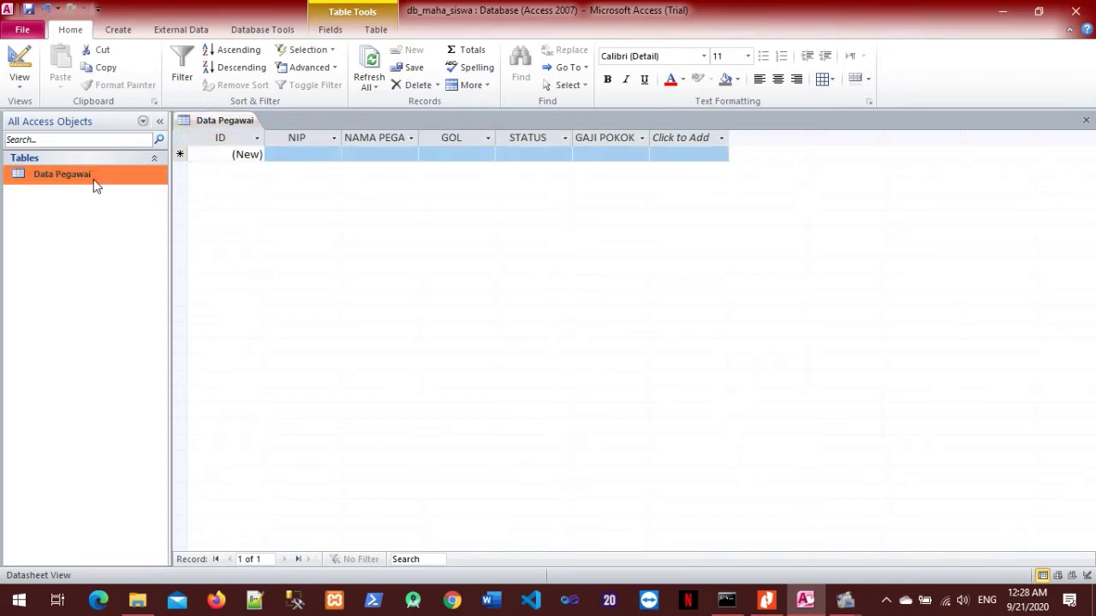
pyautogui.rightClick(95, 181)
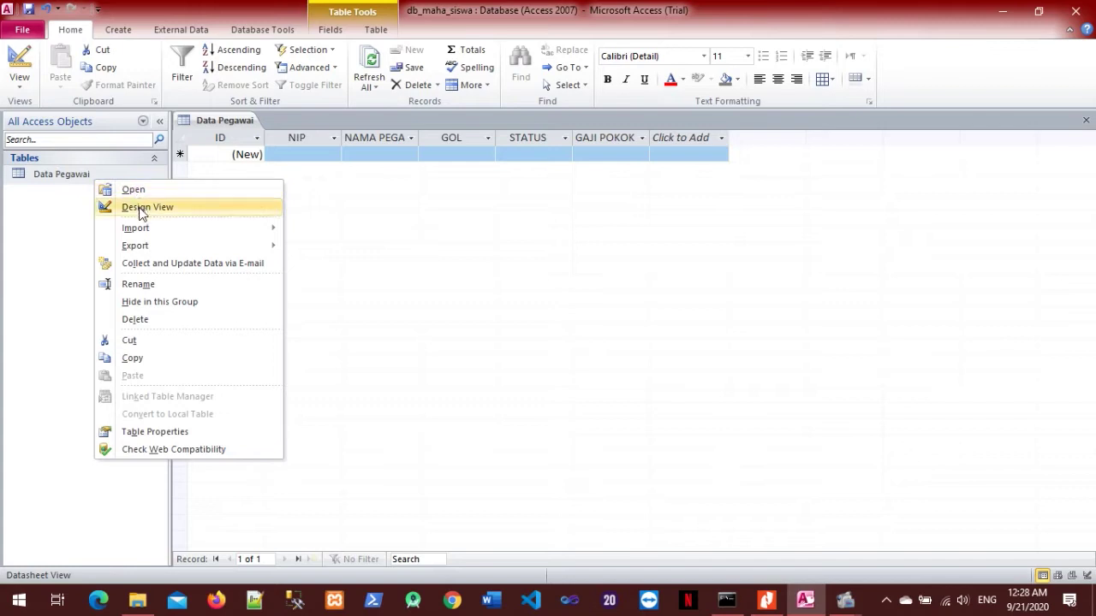
pyautogui.click(195, 207)
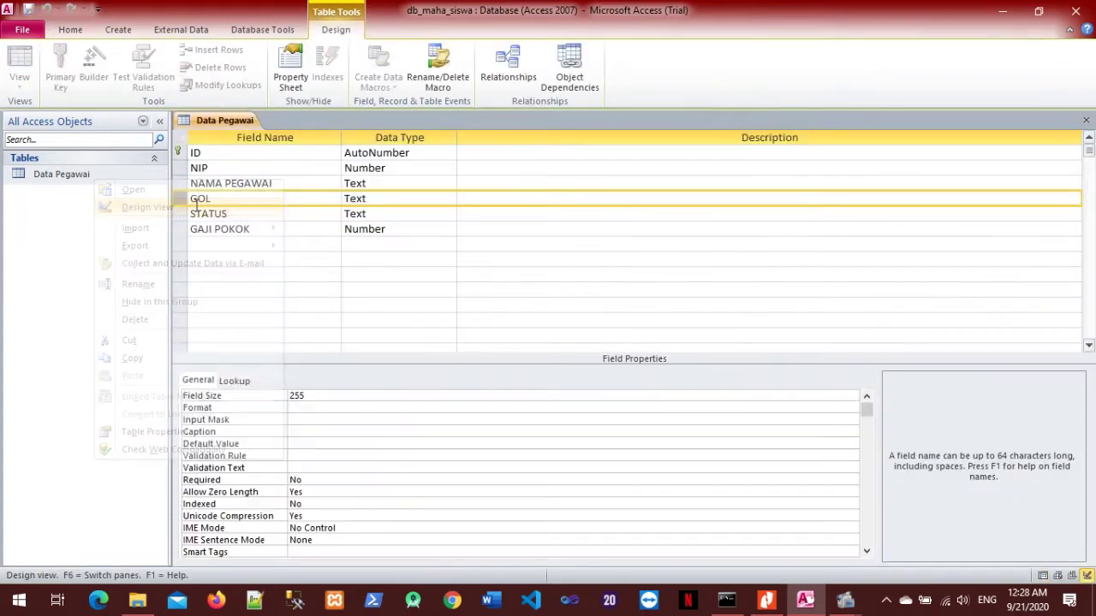
pyautogui.click(280, 201)
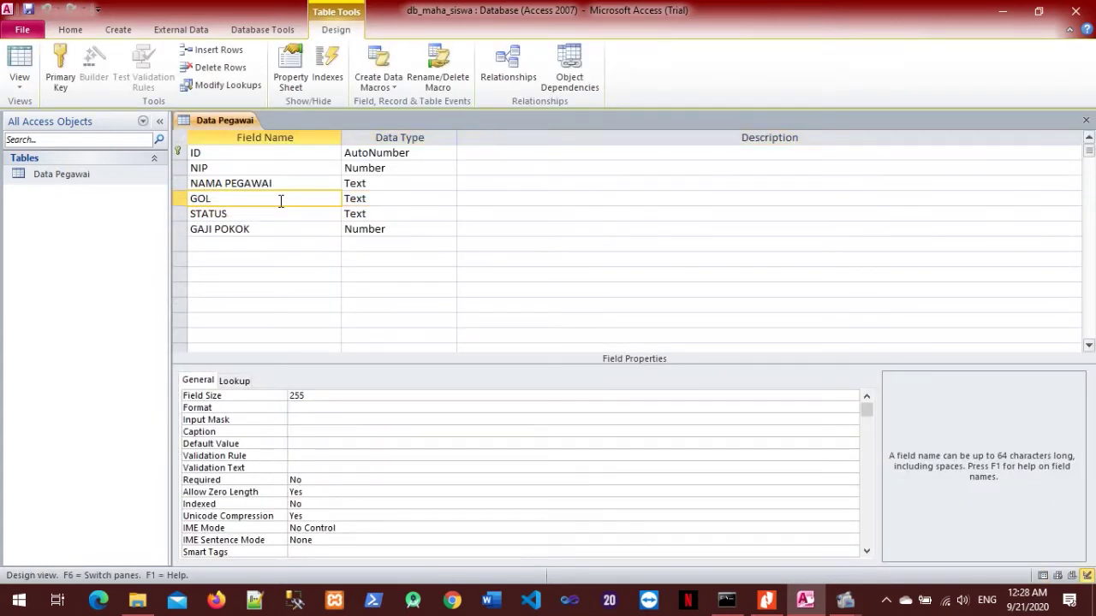
pyautogui.press('capslock')
pyautogui.write('ONGAN')
pyautogui.press('Tab')
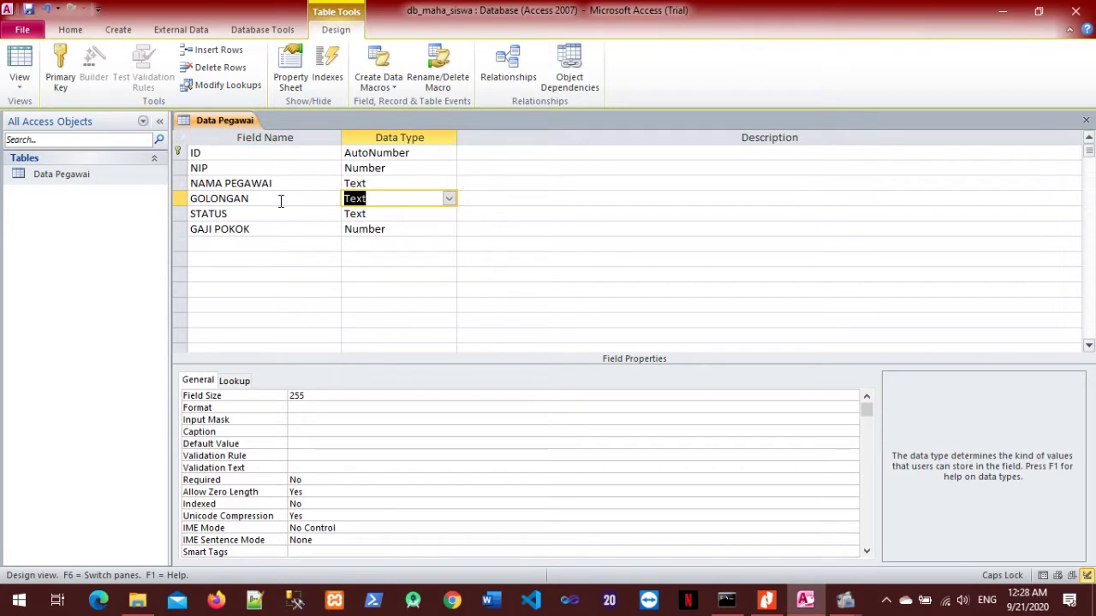
# Reopen Data Pegawai in Datasheet View, saving the changed table design.
pyautogui.click(72, 175)
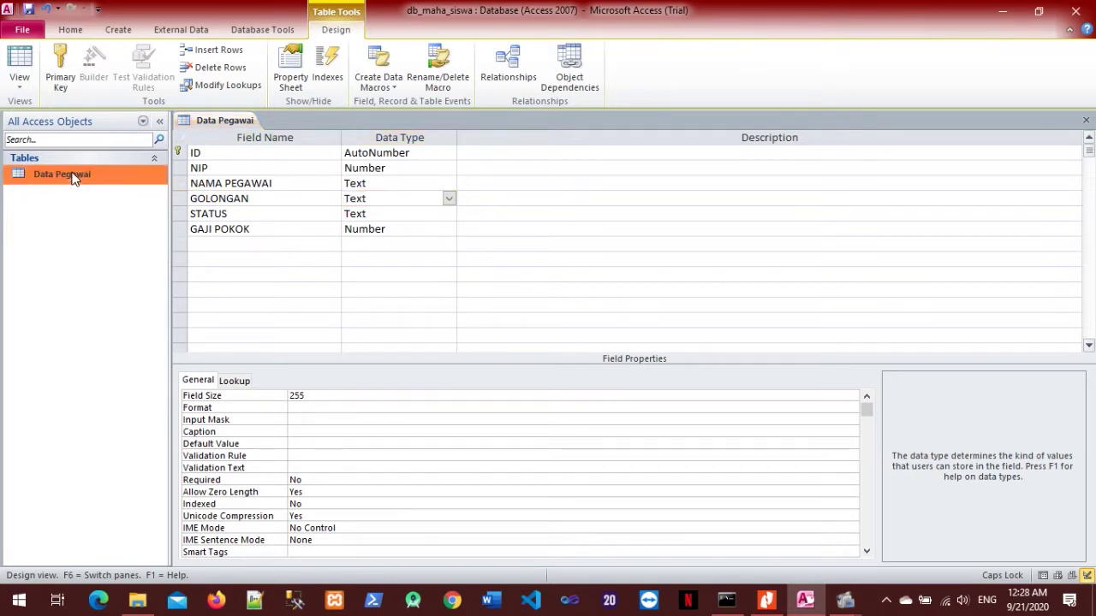
pyautogui.rightClick(72, 177)
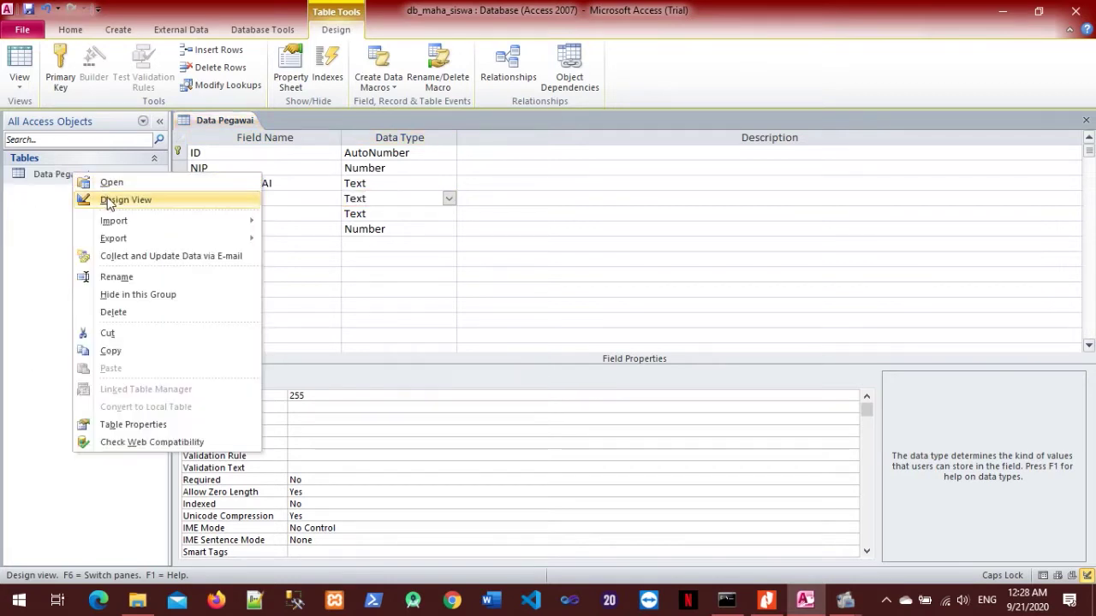
pyautogui.click(126, 200)
pyautogui.doubleClick(73, 181)
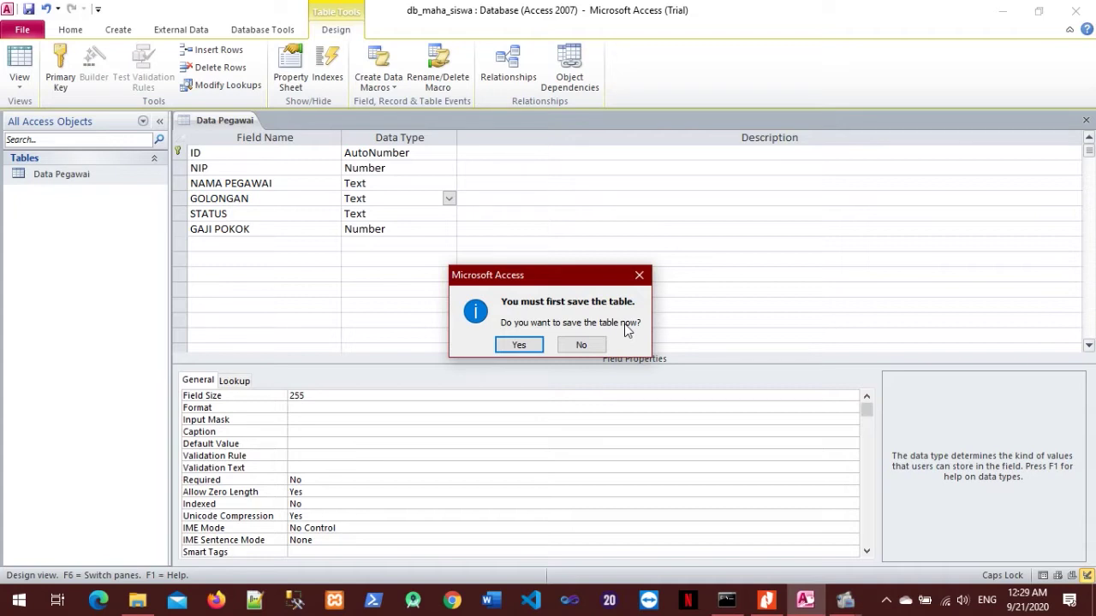
pyautogui.click(517, 345)
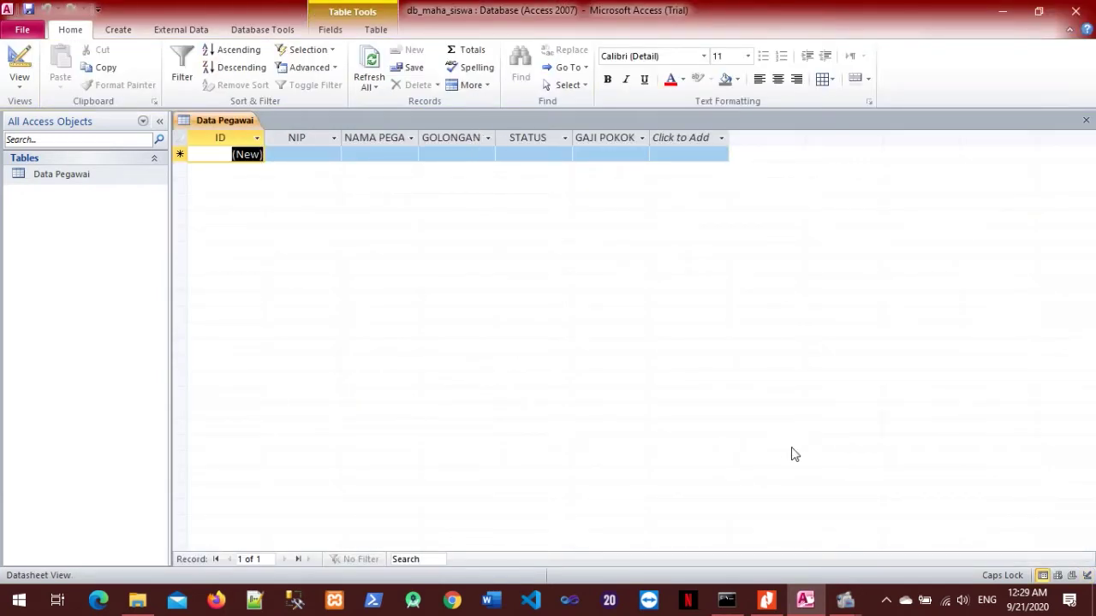
# Read section 2.1.2 on changing a data type in the Nitro Pro PDF, and open Data Pegawai in Design View in Access.
pyautogui.click(766, 599)
pyautogui.scroll(-3, 528, 312)
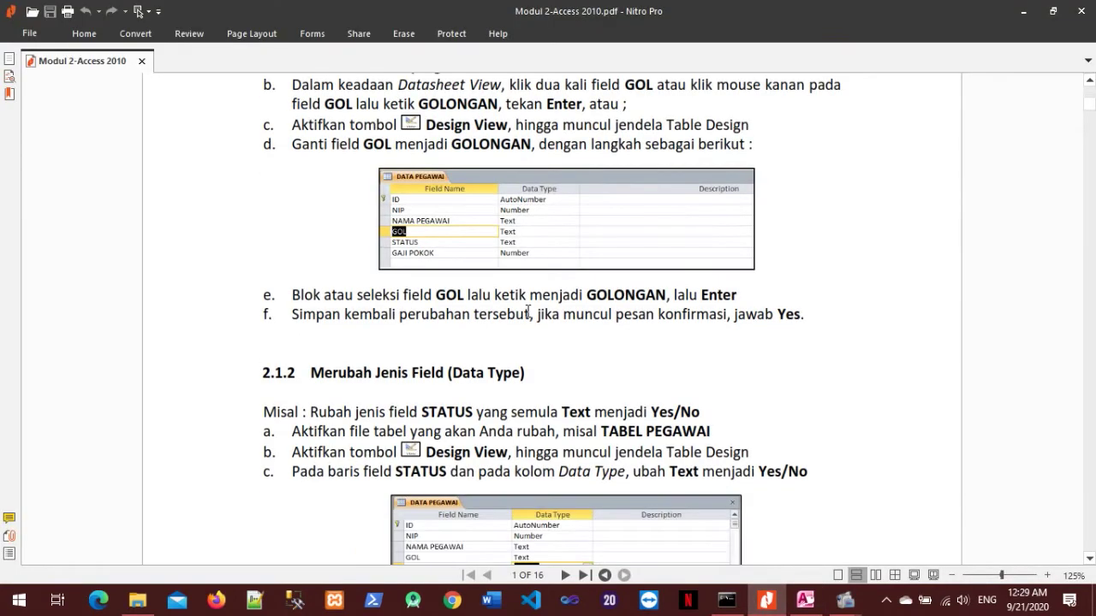
pyautogui.scroll(-3, 528, 312)
pyautogui.scroll(-1, 534, 288)
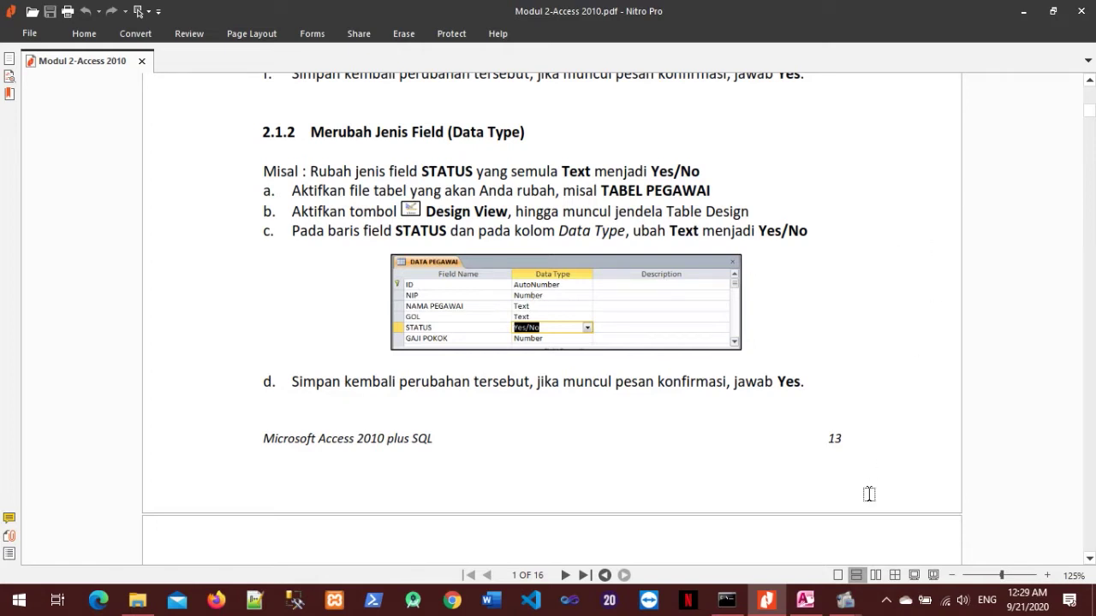
pyautogui.click(813, 604)
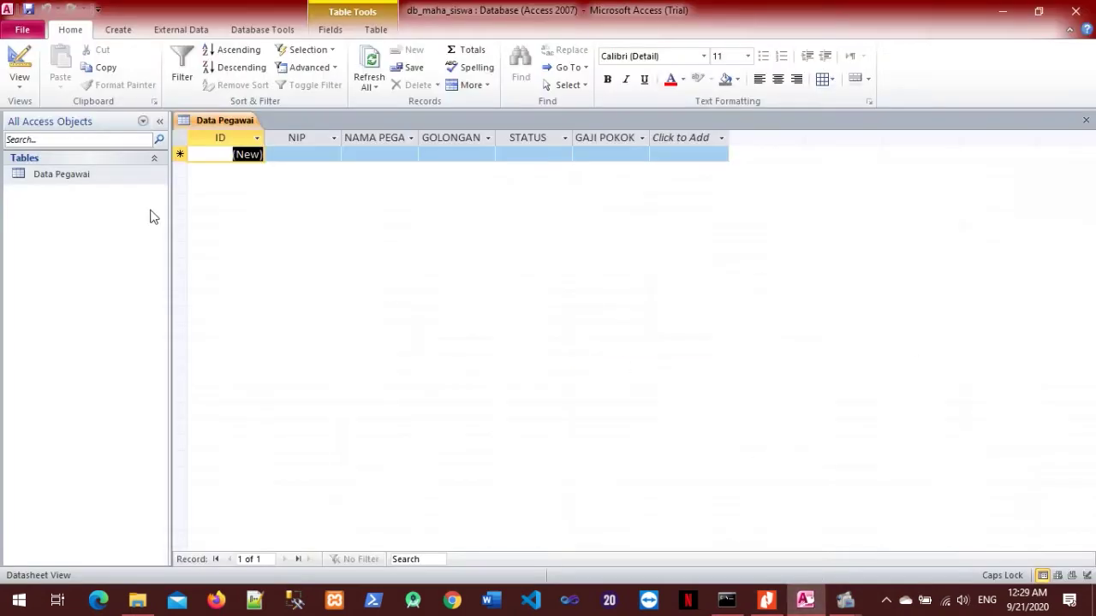
pyautogui.click(103, 180)
pyautogui.rightClick(104, 180)
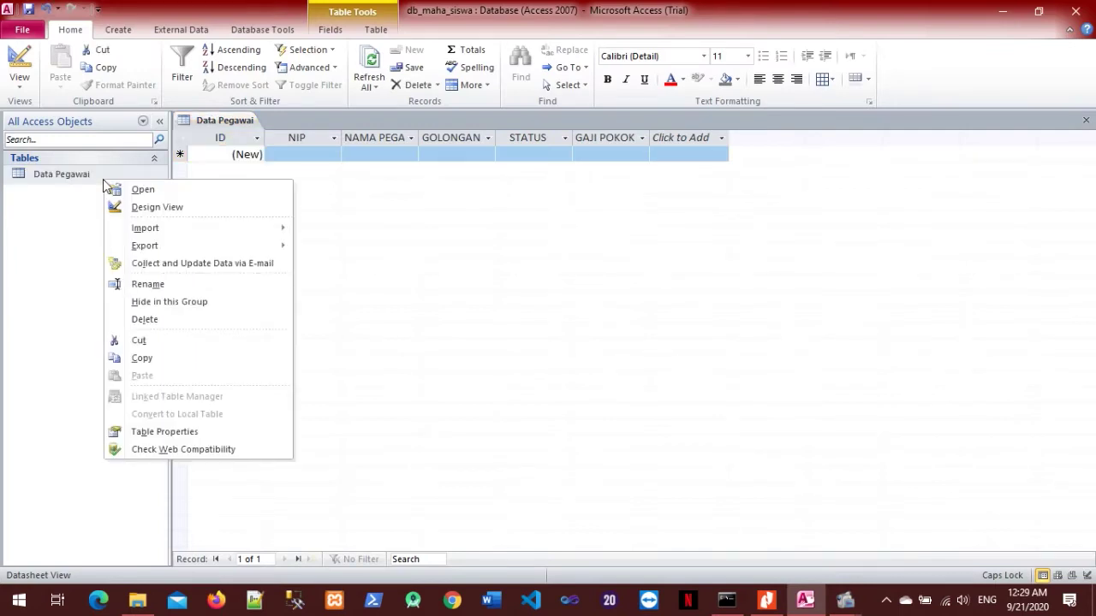
pyautogui.click(142, 209)
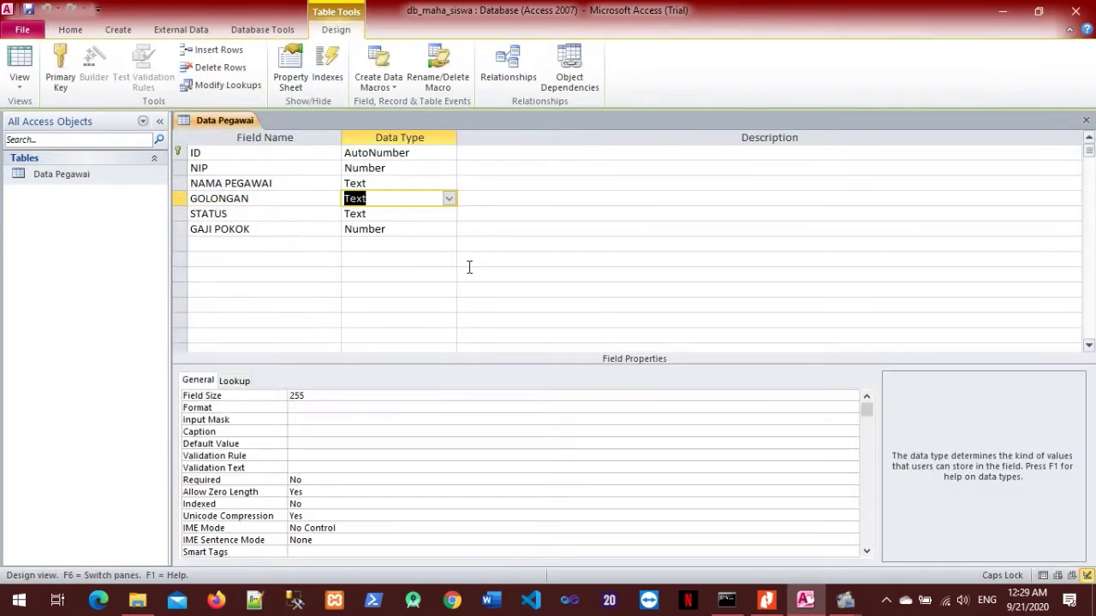
# Recheck the PDF instructions, set the STATUS field's data type to Yes/No in Access and save the table.
pyautogui.click(777, 601)
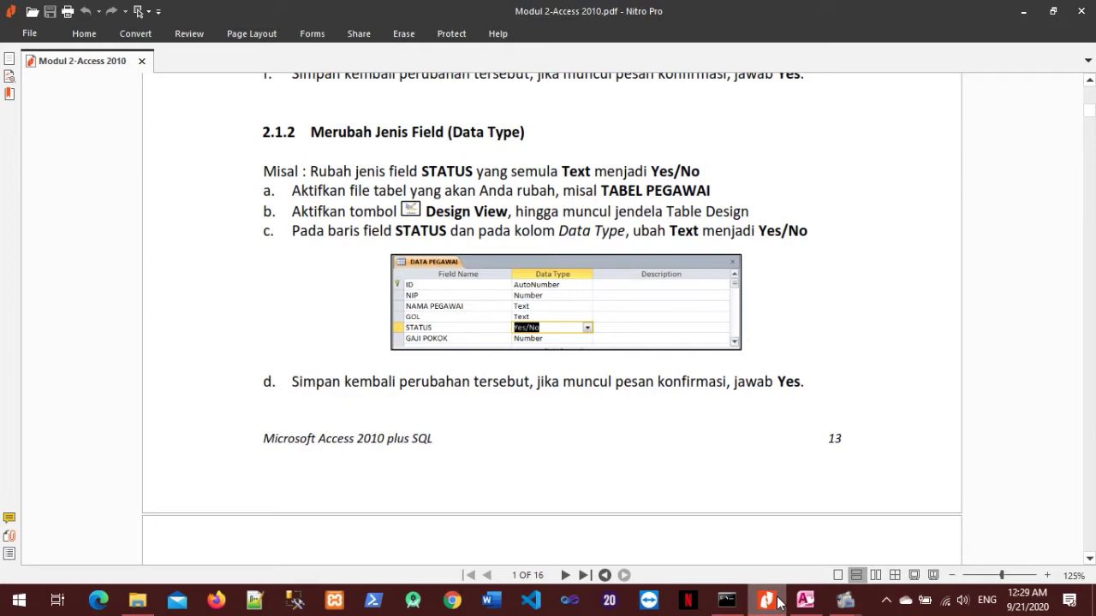
pyautogui.click(777, 601)
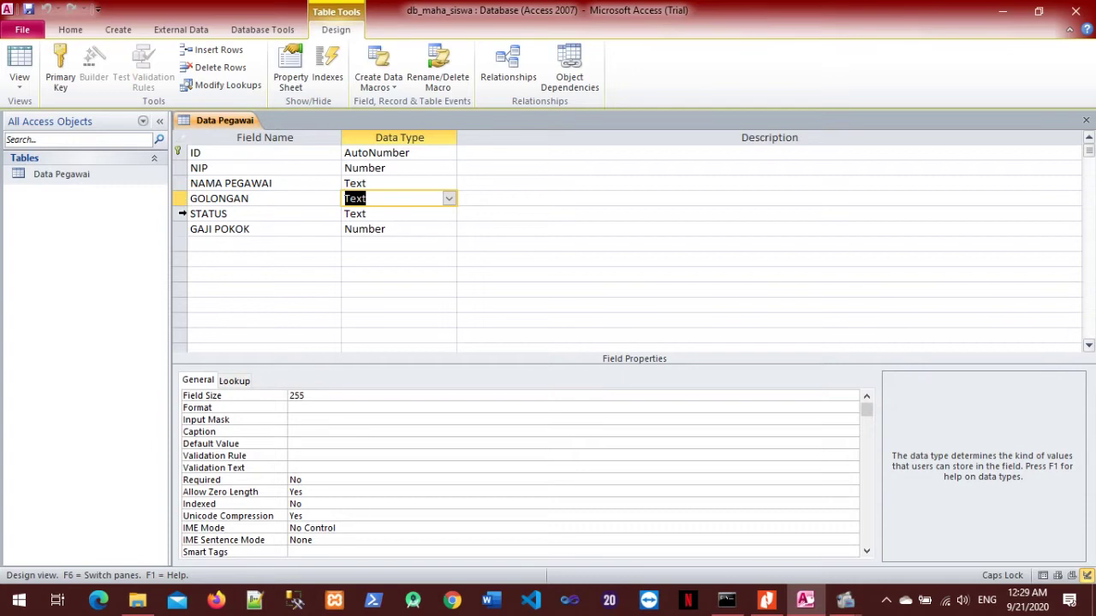
pyautogui.click(183, 214)
pyautogui.click(444, 213)
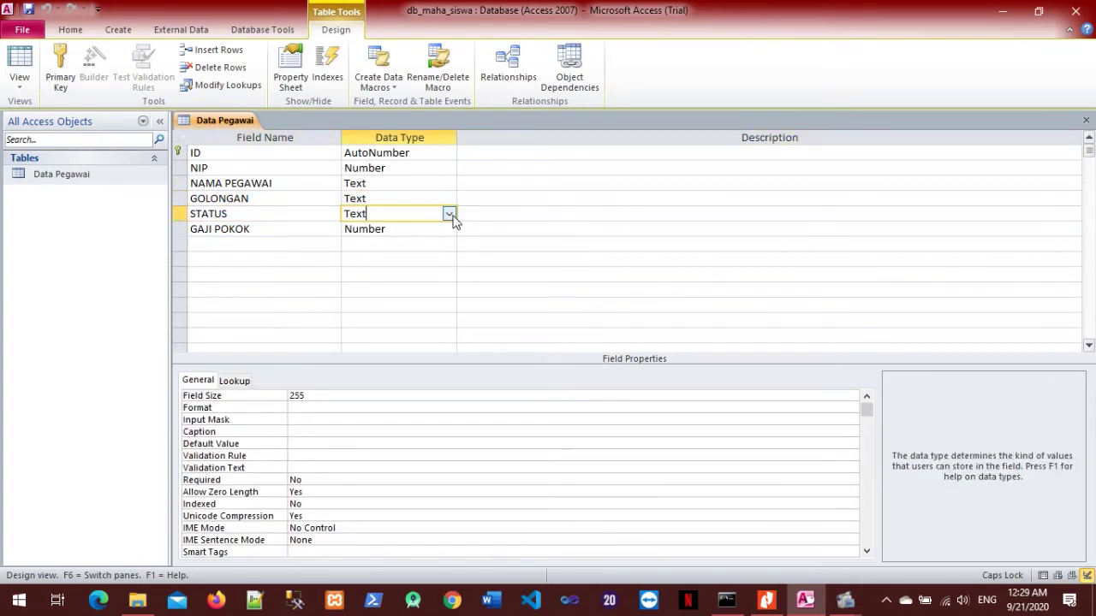
pyautogui.click(450, 216)
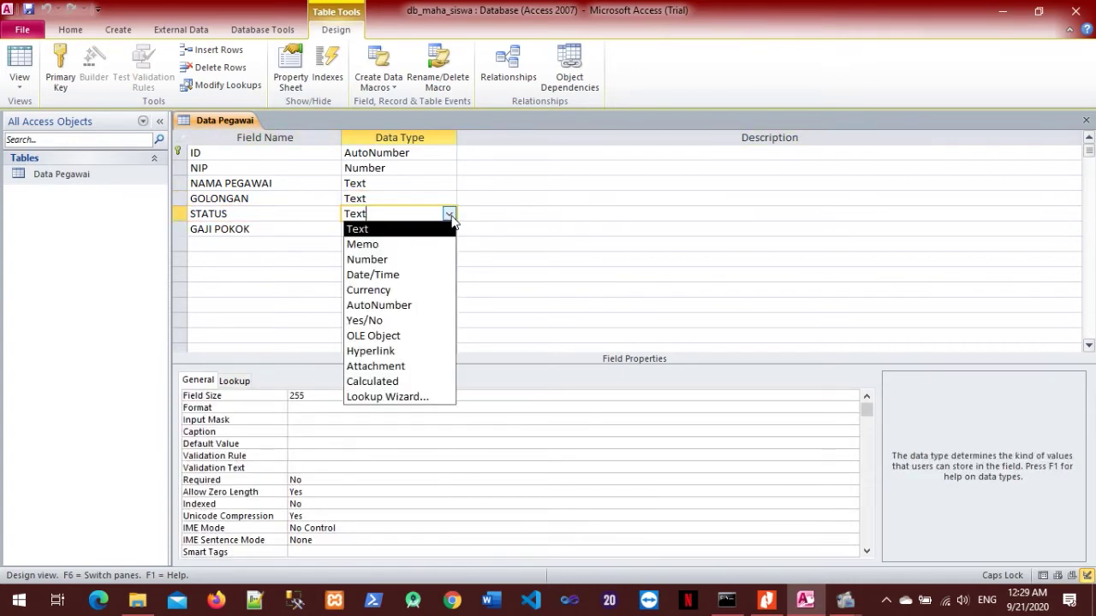
pyautogui.click(408, 320)
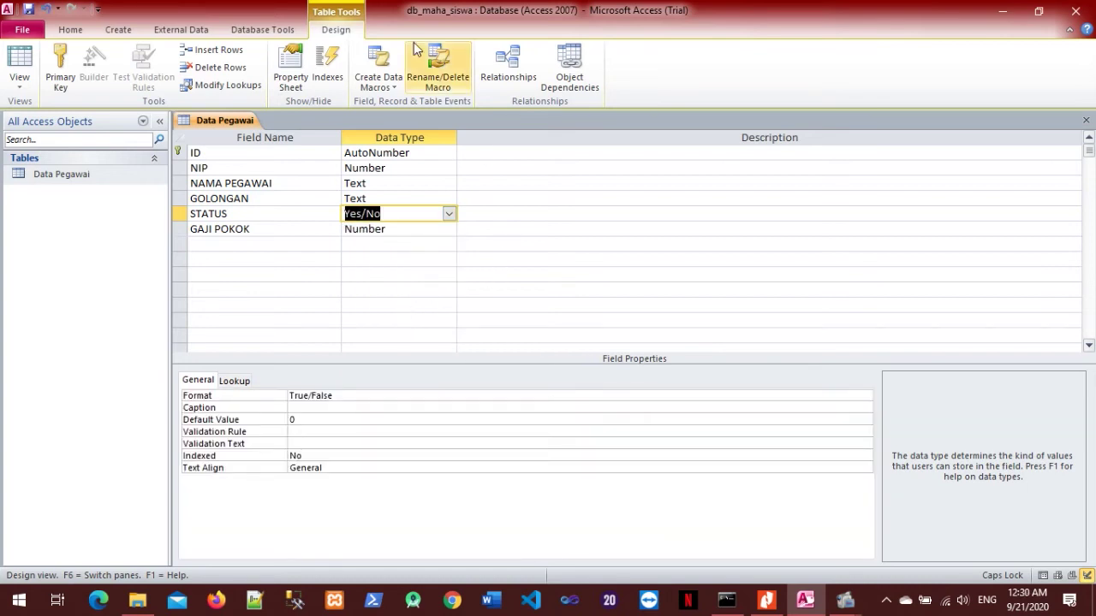
pyautogui.click(27, 10)
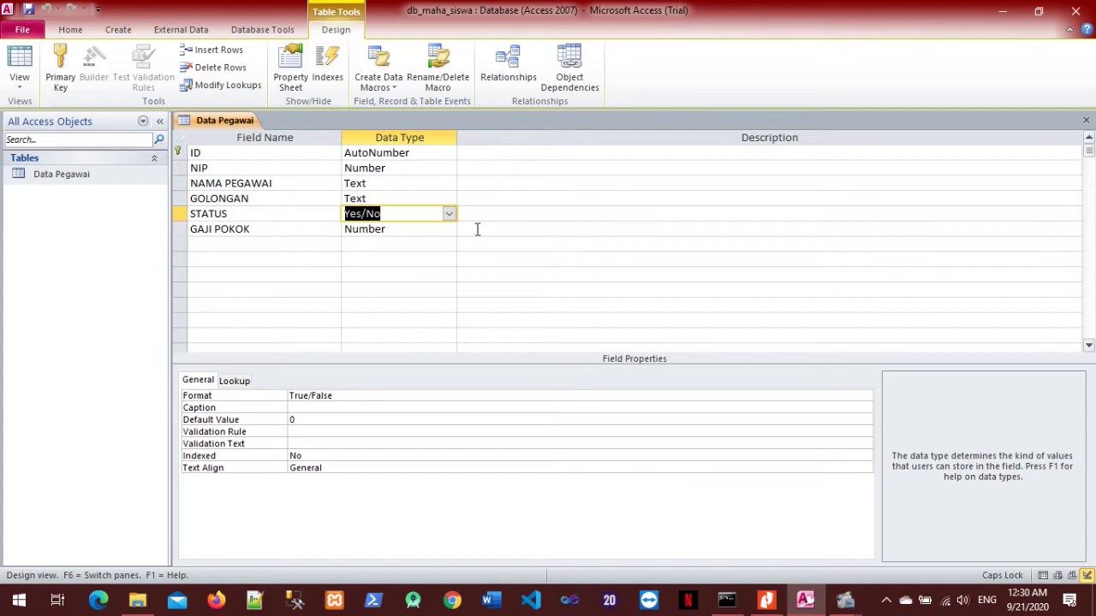
# Open the Data Pegawai datasheet and, following section 2.1.3 of the PDF, move the GOLONGAN column to just after STATUS.
pyautogui.doubleClick(34, 176)
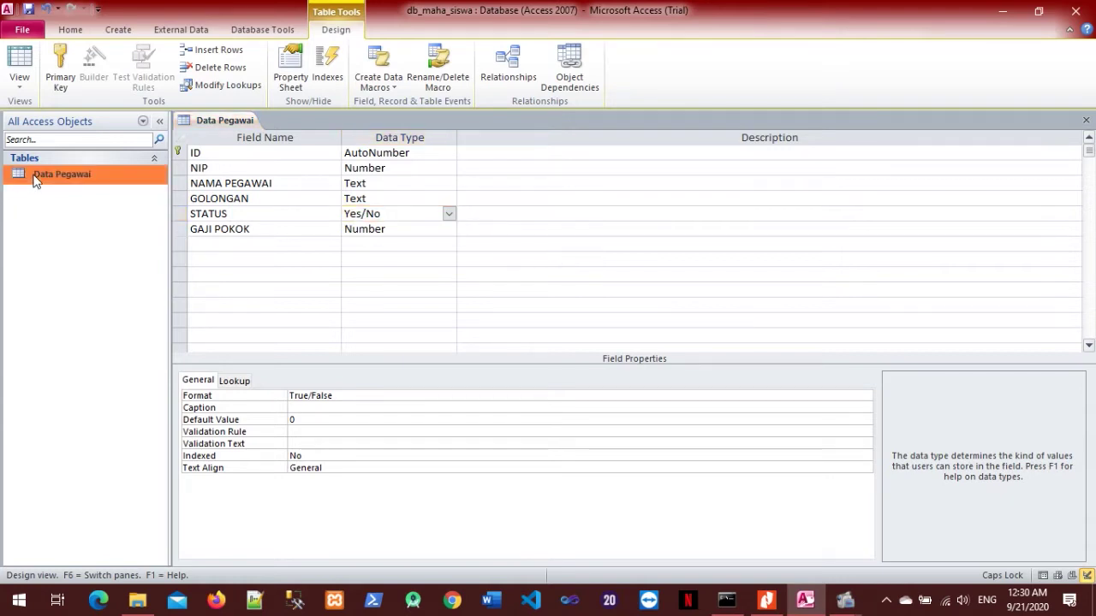
pyautogui.click(775, 598)
pyautogui.scroll(-5, 544, 291)
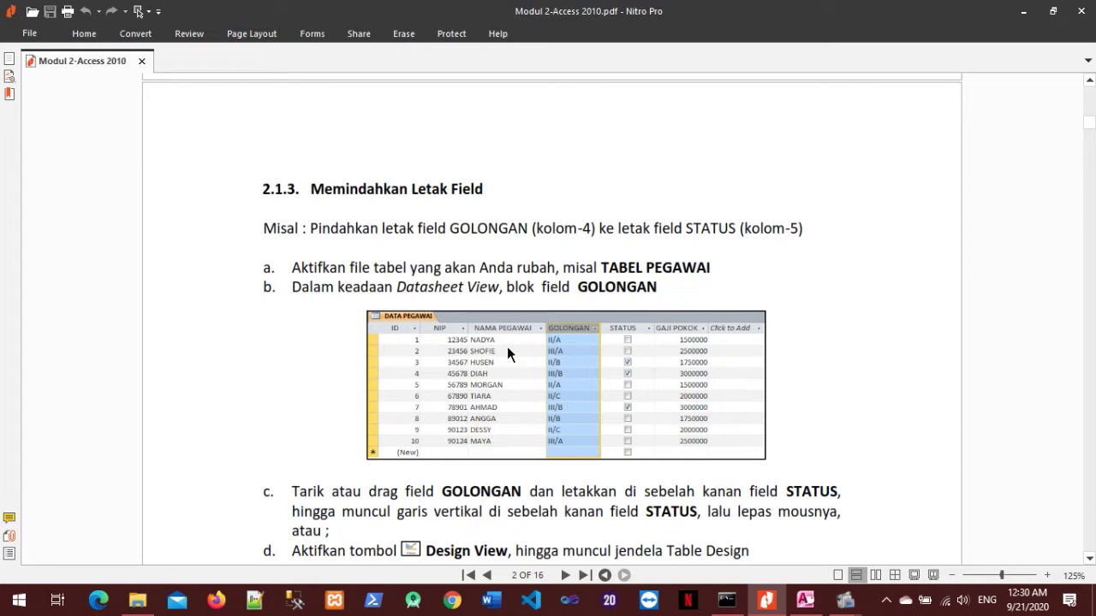
pyautogui.scroll(-1, 468, 284)
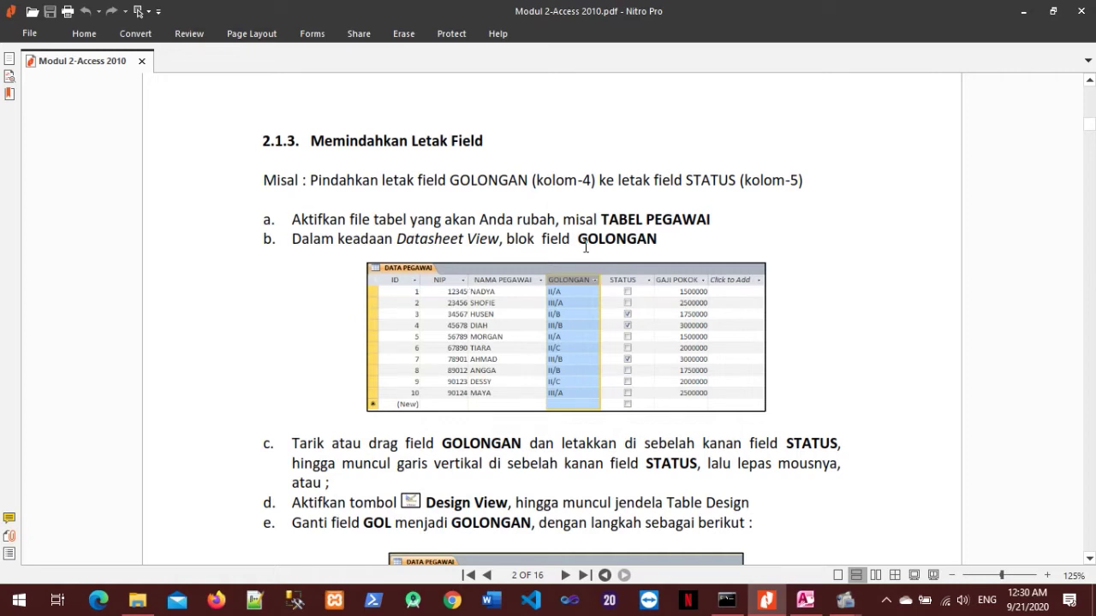
pyautogui.scroll(-1, 627, 245)
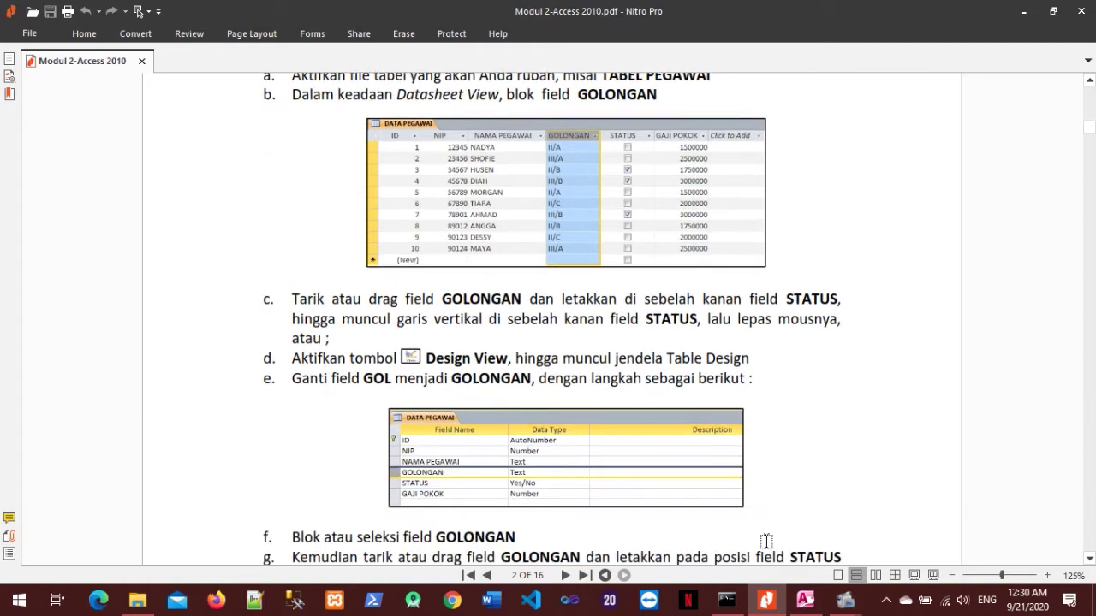
pyautogui.click(804, 600)
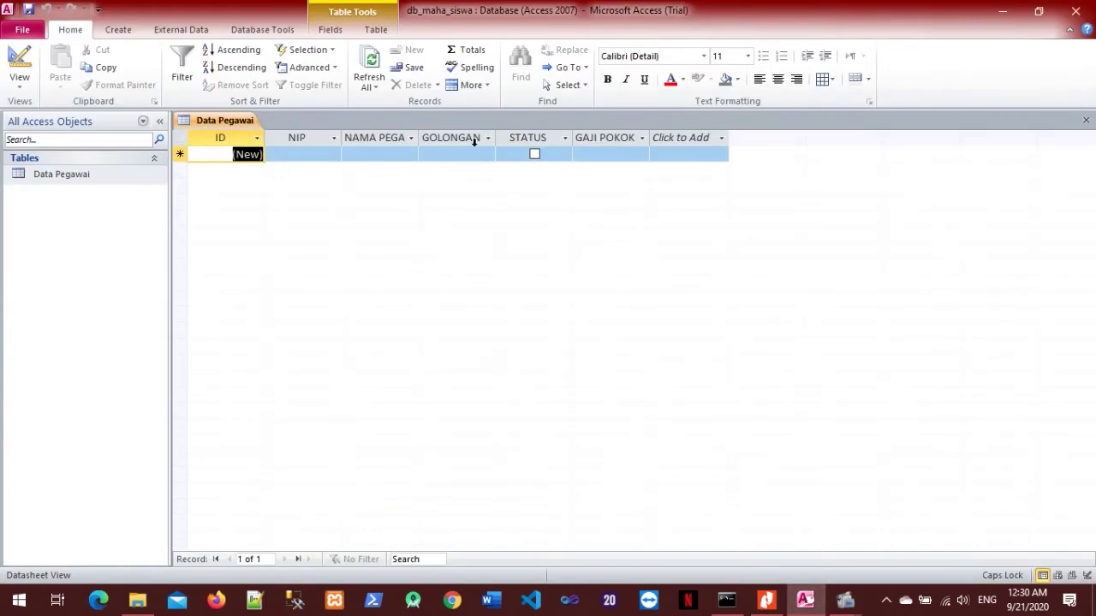
pyautogui.click(474, 137)
pyautogui.moveTo(457, 134); pyautogui.dragTo(571, 154)
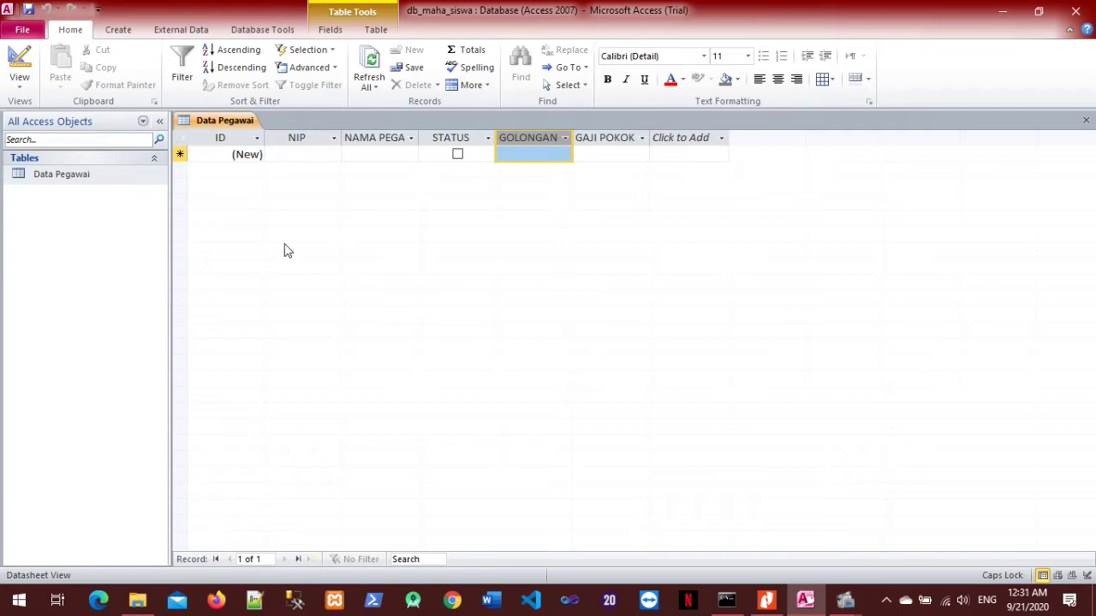
# Switch to the module PDF in Nitro Pro and read section 2.1.4 on inserting a DEPARTEMEN field.
pyautogui.click(770, 601)
pyautogui.scroll(-2, 668, 304)
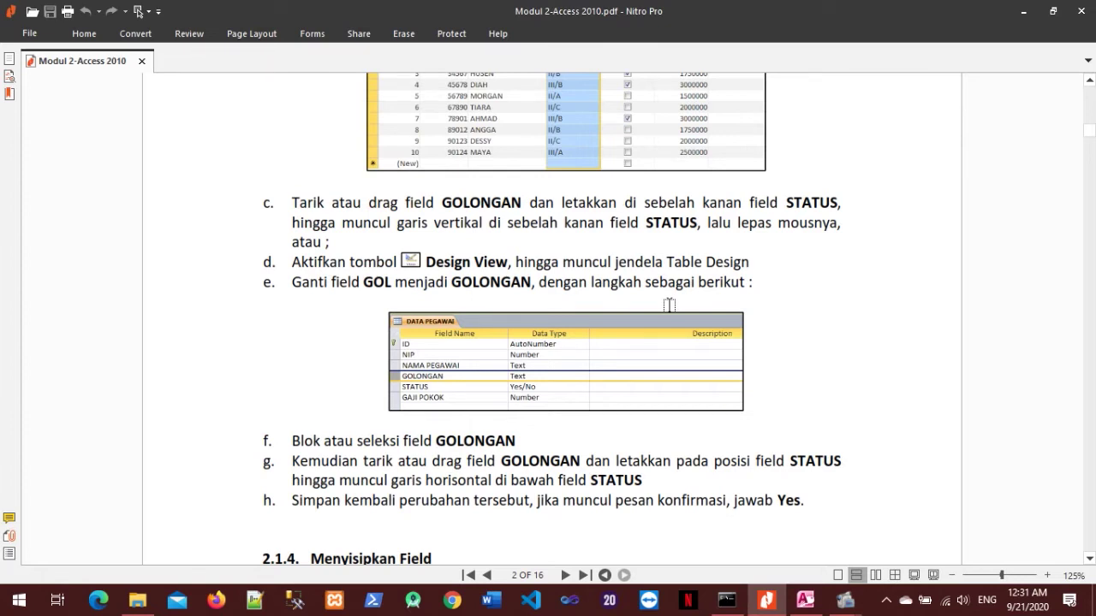
pyautogui.scroll(1, 650, 326)
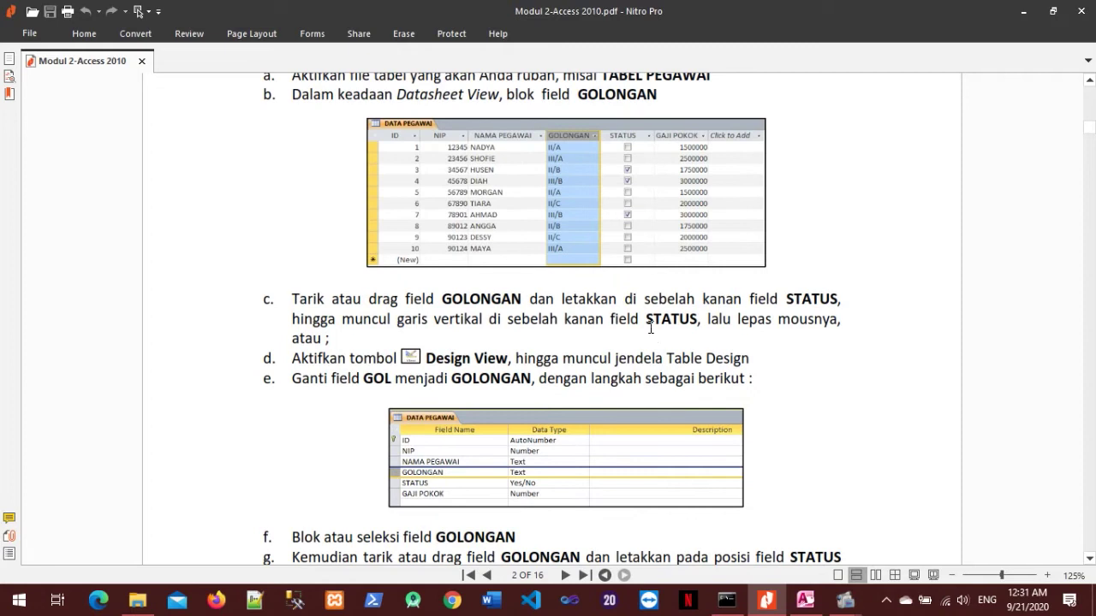
pyautogui.scroll(-5, 649, 326)
pyautogui.scroll(-2, 635, 334)
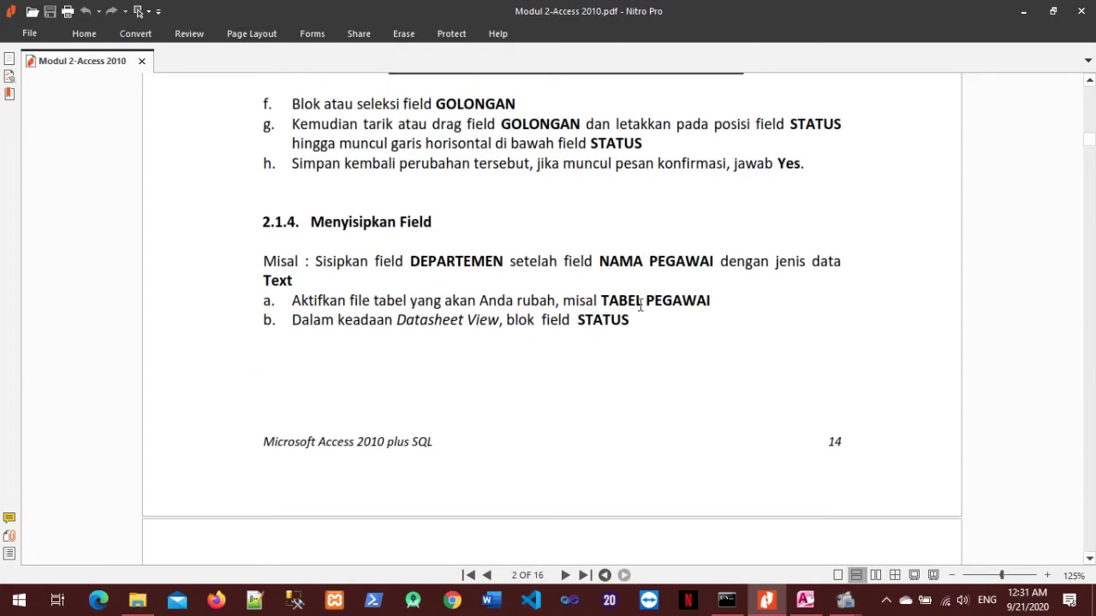
pyautogui.scroll(-1, 640, 257)
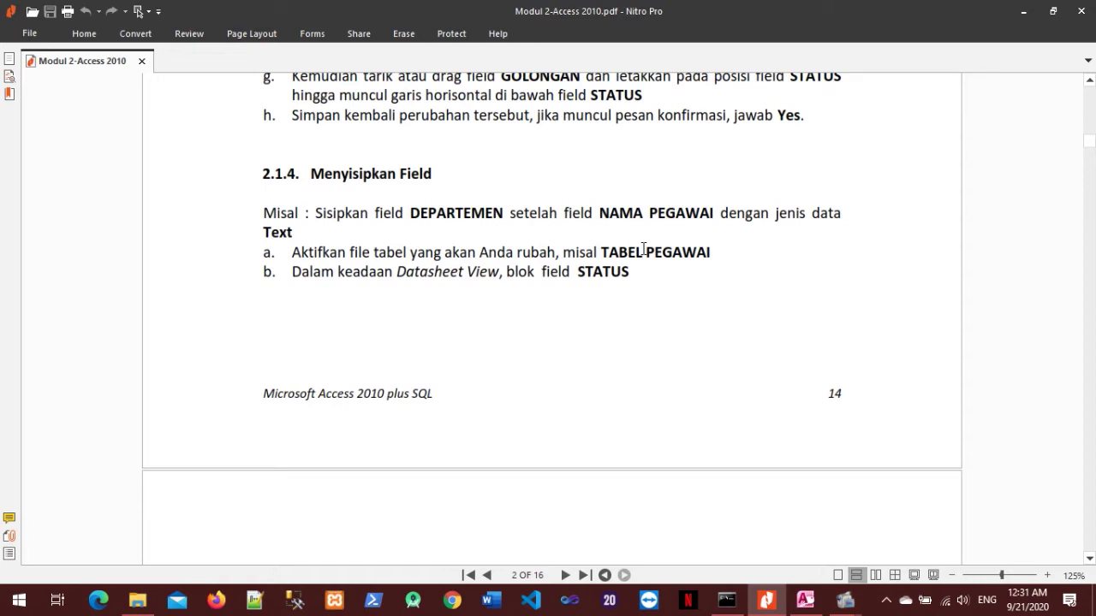
pyautogui.scroll(-1, 548, 320)
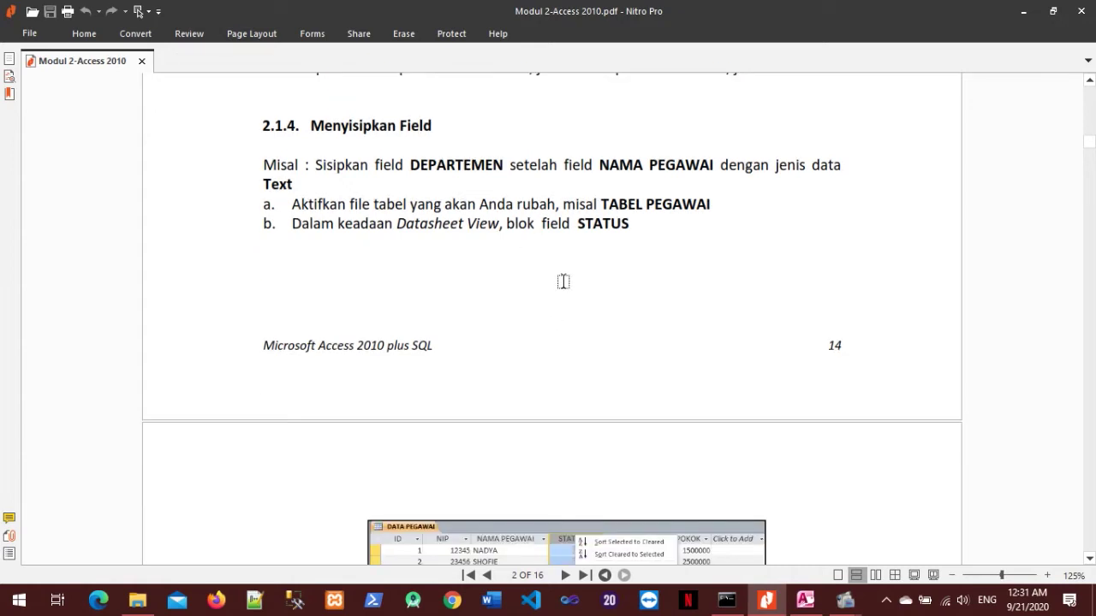
pyautogui.scroll(-2, 589, 219)
pyautogui.scroll(1, 589, 223)
pyautogui.scroll(-4, 589, 224)
pyautogui.scroll(4, 591, 230)
pyautogui.scroll(-8, 590, 231)
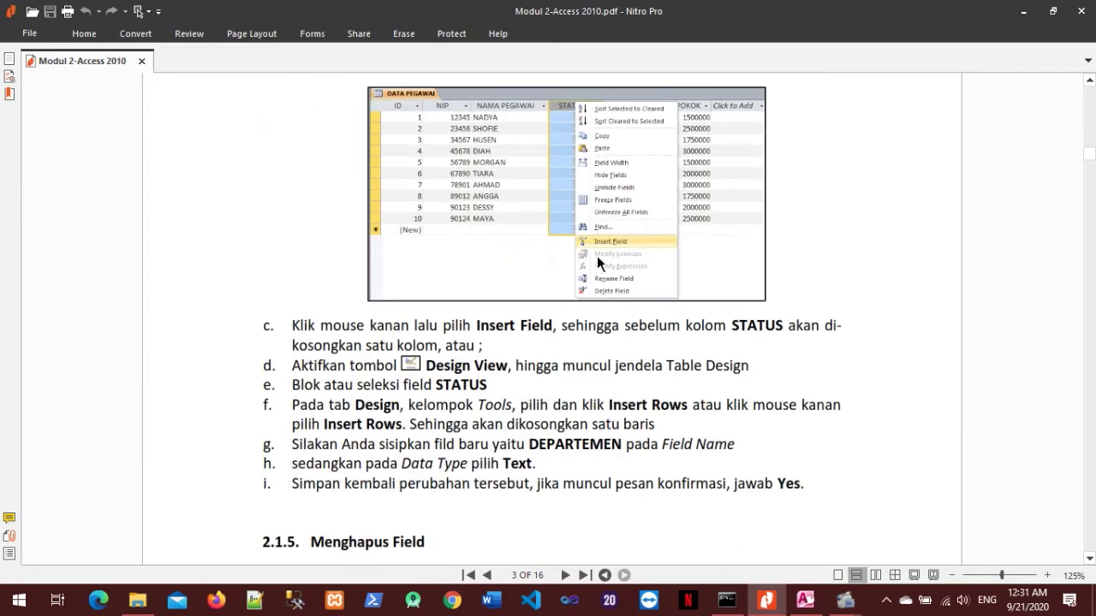
# Switch back to Access and open the Data Pegawai table in Design View.
pyautogui.click(804, 599)
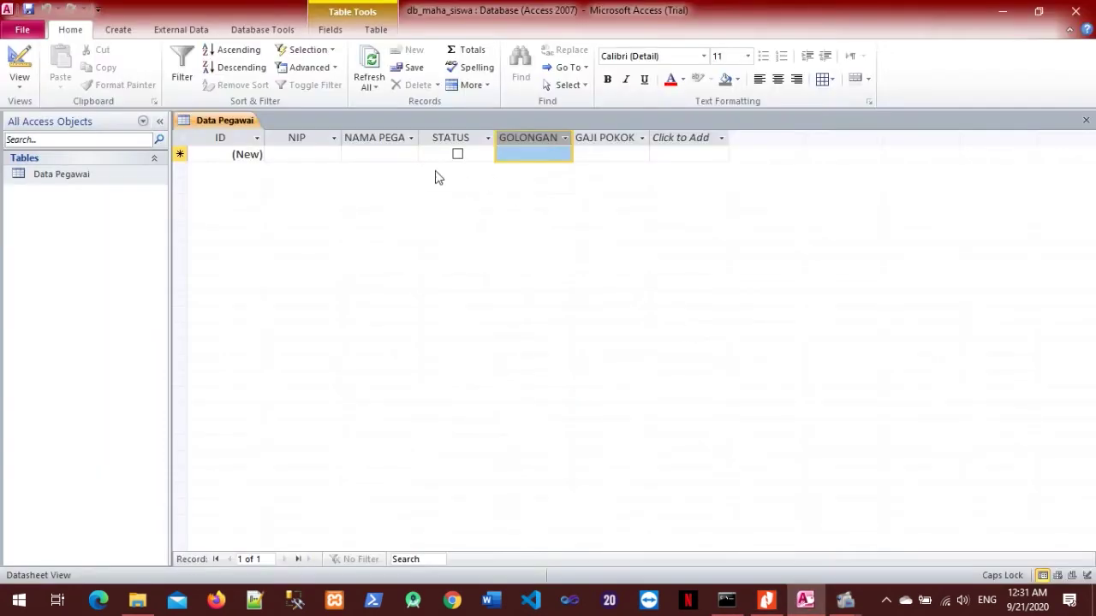
pyautogui.click(73, 179)
pyautogui.rightClick(74, 178)
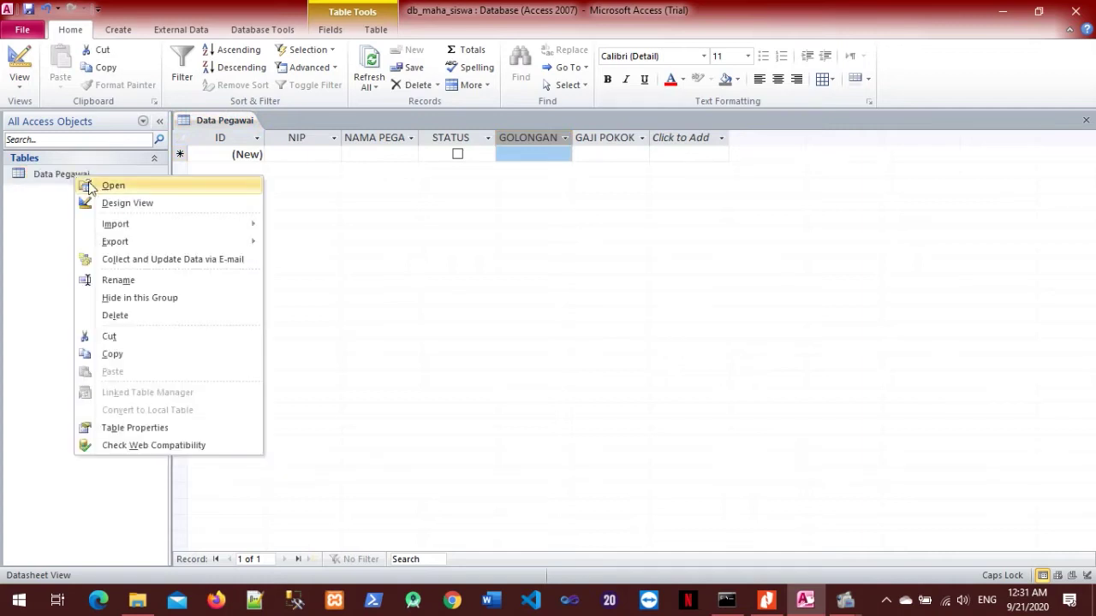
pyautogui.click(45, 176)
pyautogui.rightClick(45, 175)
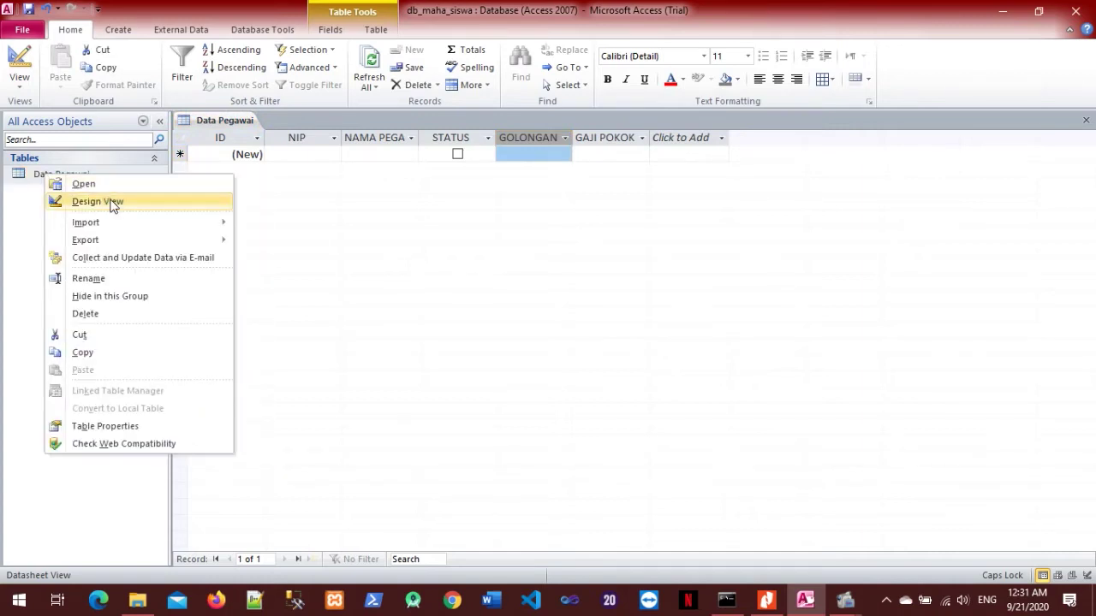
pyautogui.click(111, 202)
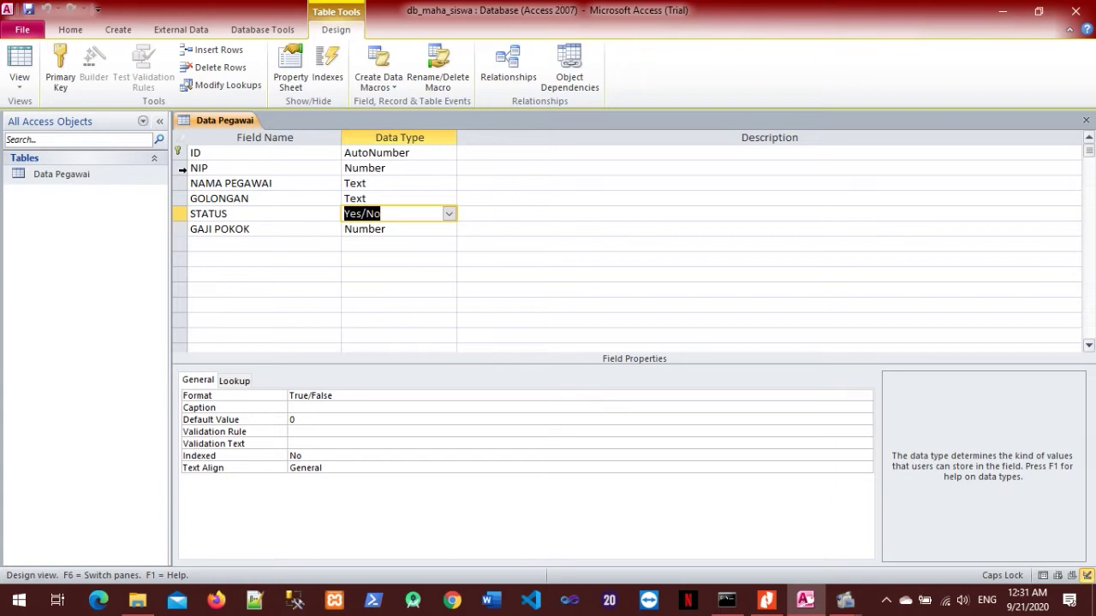
# Return to the PDF in Nitro Pro and reread the Insert Field instructions of section 2.1.4.
pyautogui.click(766, 600)
pyautogui.scroll(-1, 389, 324)
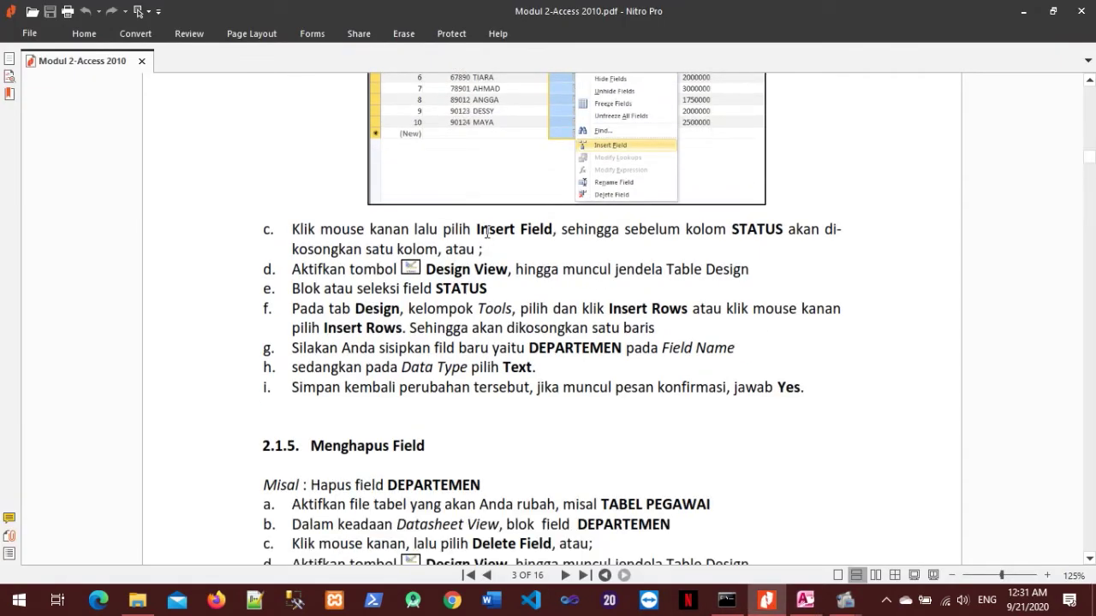
pyautogui.moveTo(416, 229); pyautogui.dragTo(459, 250)
pyautogui.click(554, 265)
pyautogui.scroll(2, 552, 272)
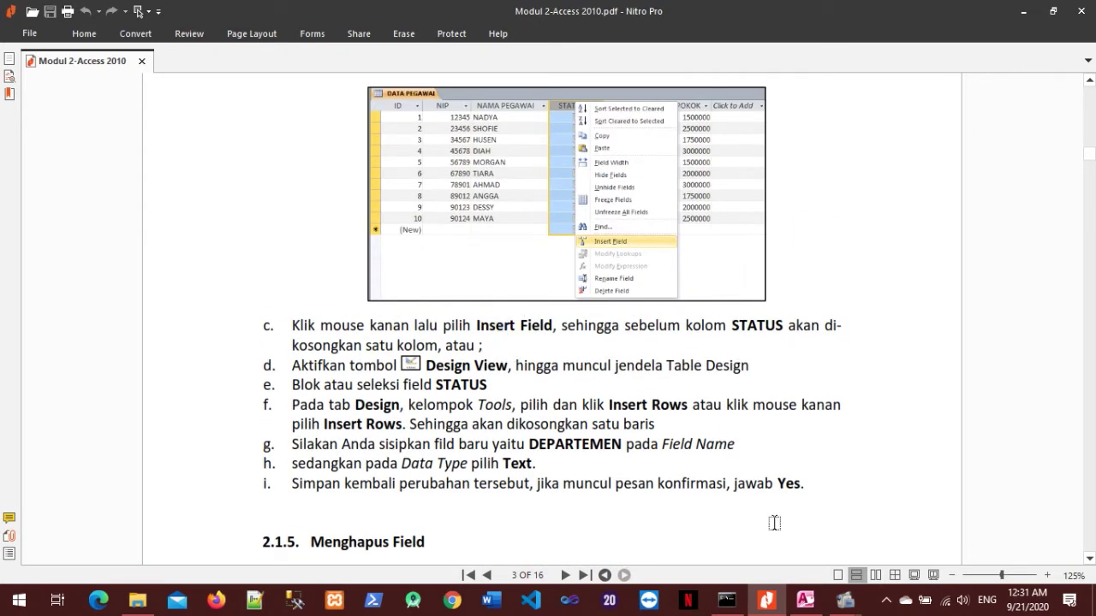
# Switch to Access, reopen Data Pegawai in Datasheet View and insert a new field before NAMA PEGAWAI.
pyautogui.click(804, 600)
pyautogui.rightClick(179, 170)
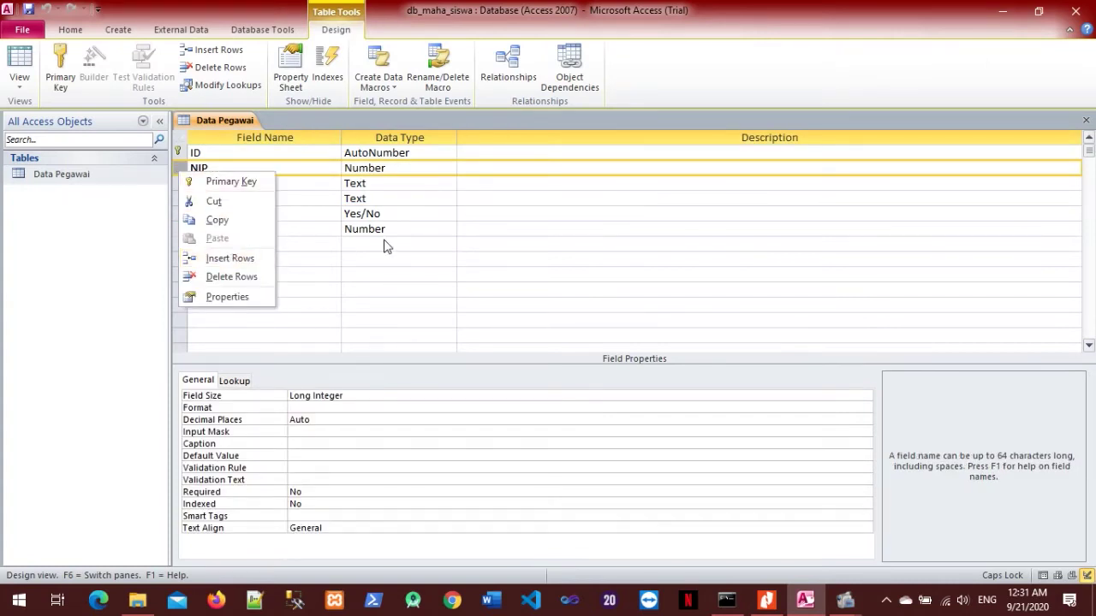
pyautogui.click(68, 228)
pyautogui.doubleClick(90, 176)
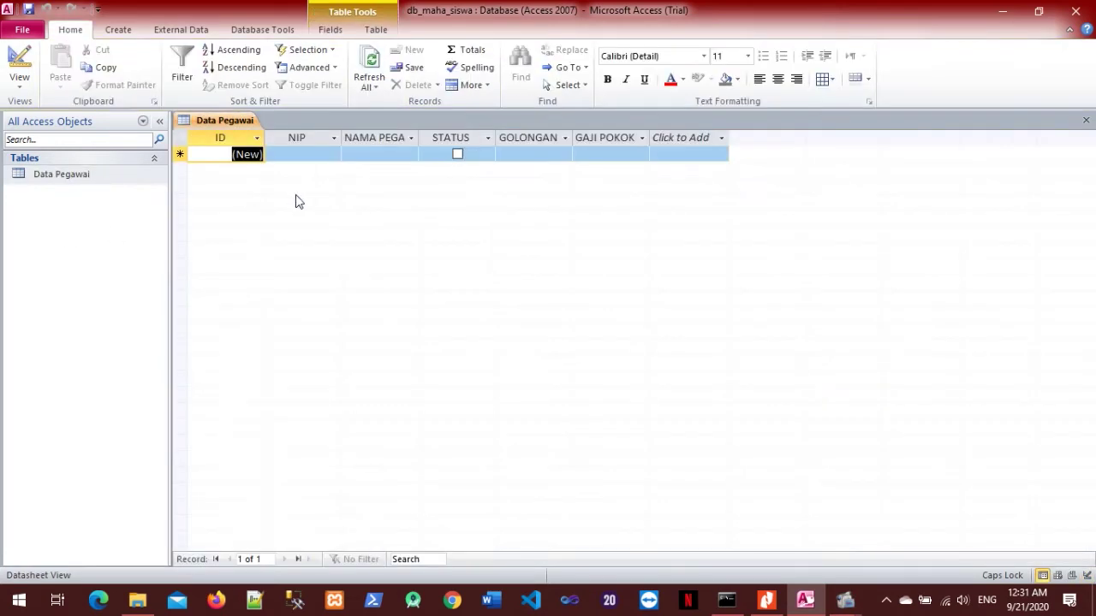
pyautogui.click(399, 137)
pyautogui.rightClick(399, 137)
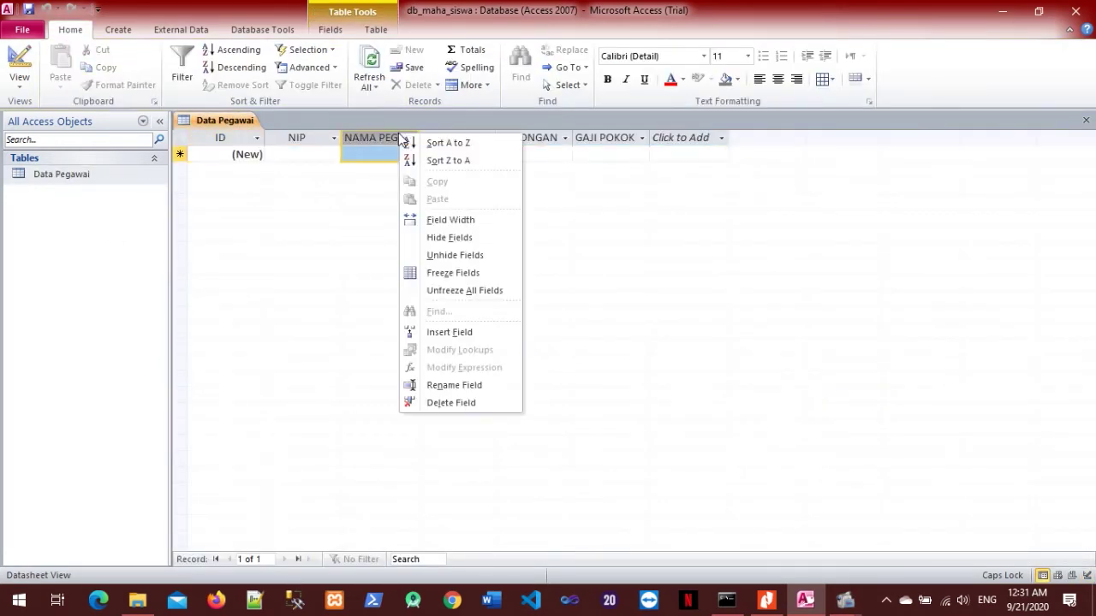
pyautogui.click(476, 333)
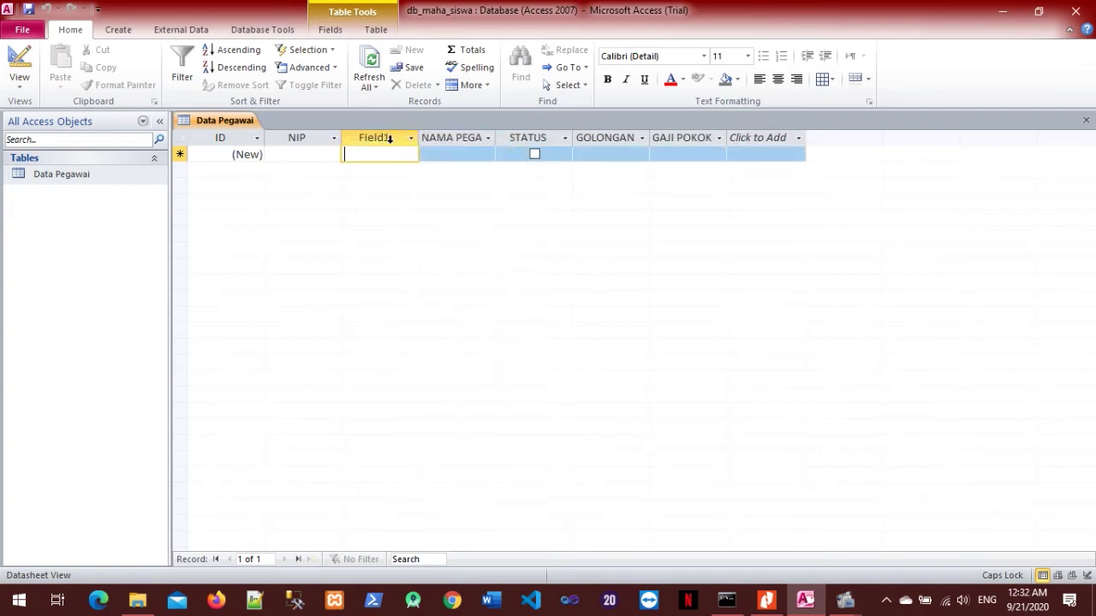
# Leave the new field's header unchanged in the datasheet and open Data Pegawai in Design View.
pyautogui.moveTo(391, 136); pyautogui.dragTo(449, 138)
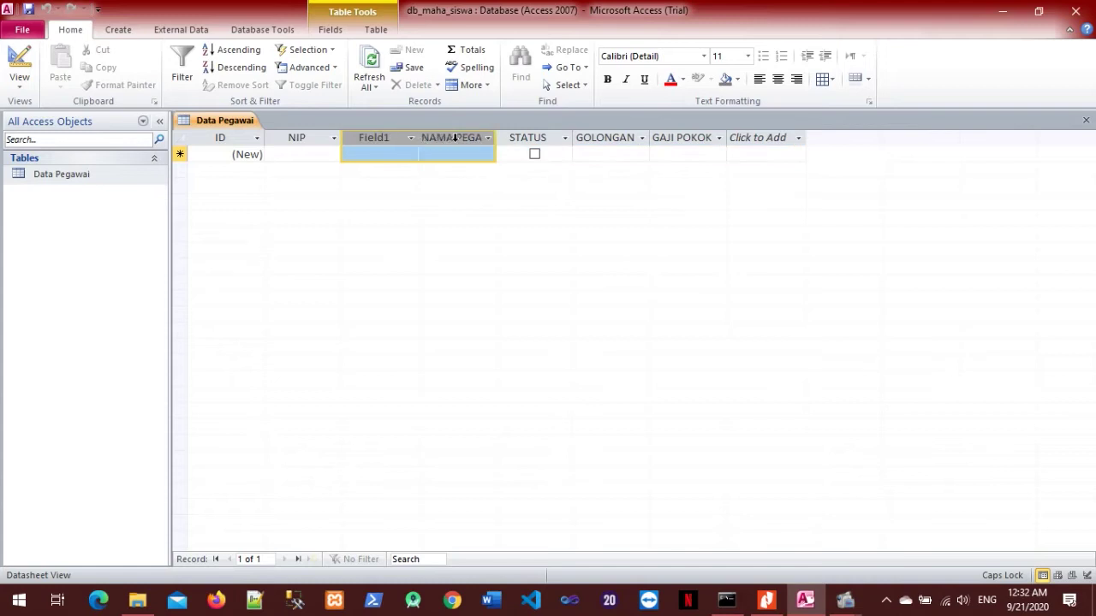
pyautogui.doubleClick(382, 138)
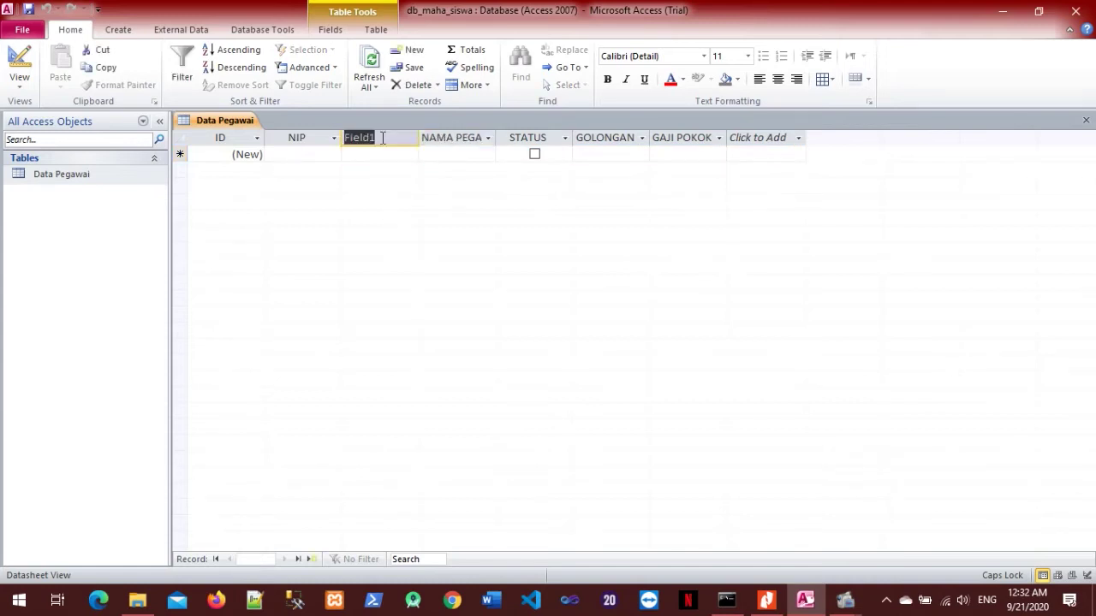
pyautogui.click(124, 175)
pyautogui.rightClick(125, 174)
pyautogui.click(175, 199)
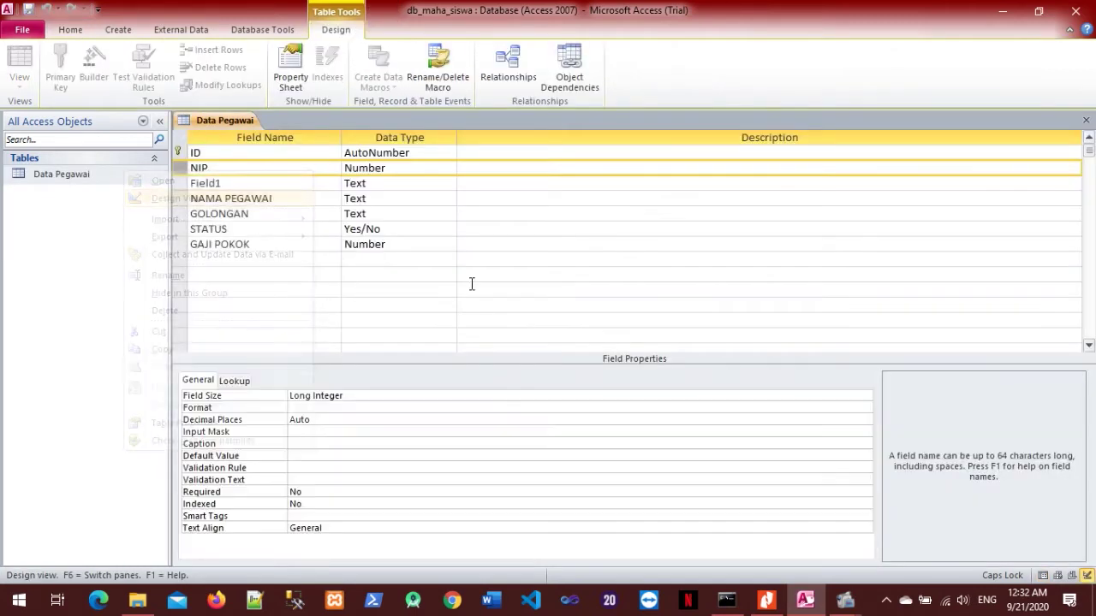
# Check the new field's name in the Nitro Pro PDF and rename Field1 as DEPARTEMEN in Access.
pyautogui.click(237, 183)
pyautogui.moveTo(247, 185); pyautogui.dragTo(168, 184)
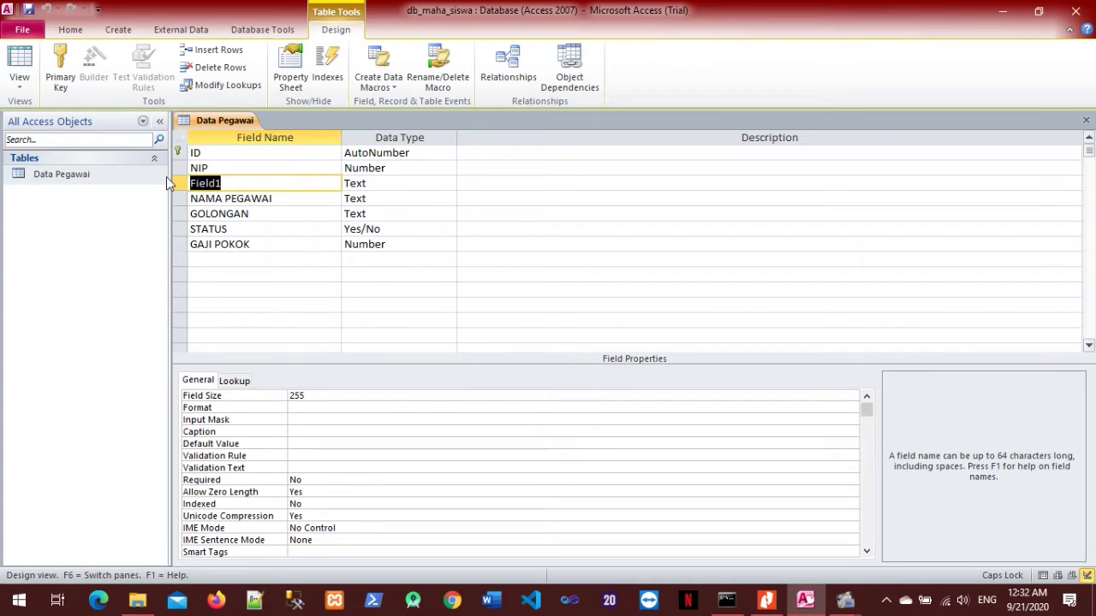
pyautogui.hotkey('alt', 'Tab')
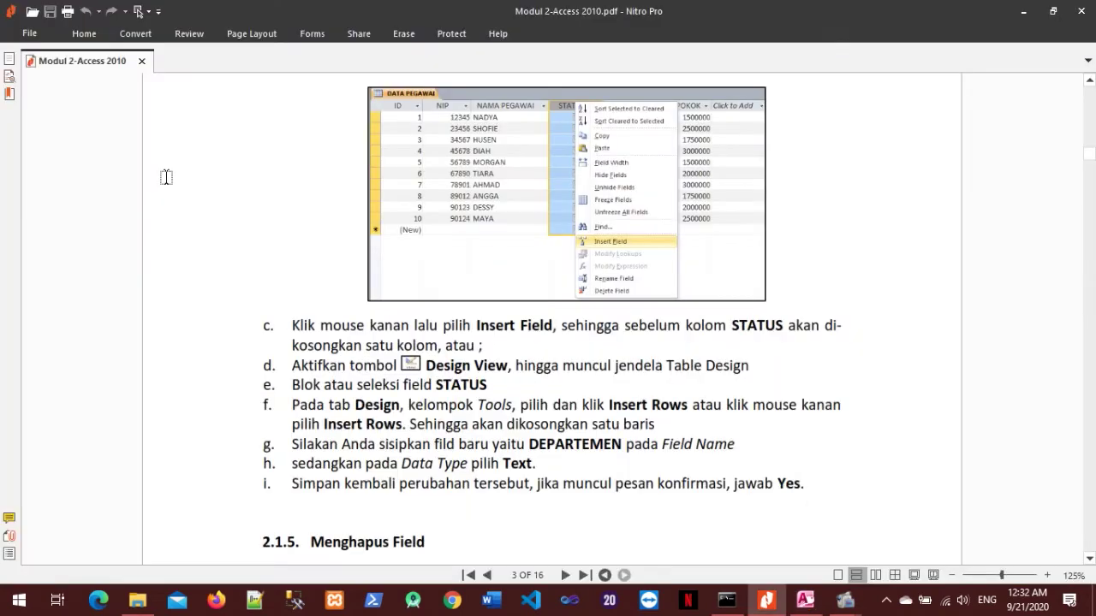
pyautogui.scroll(-1, 572, 447)
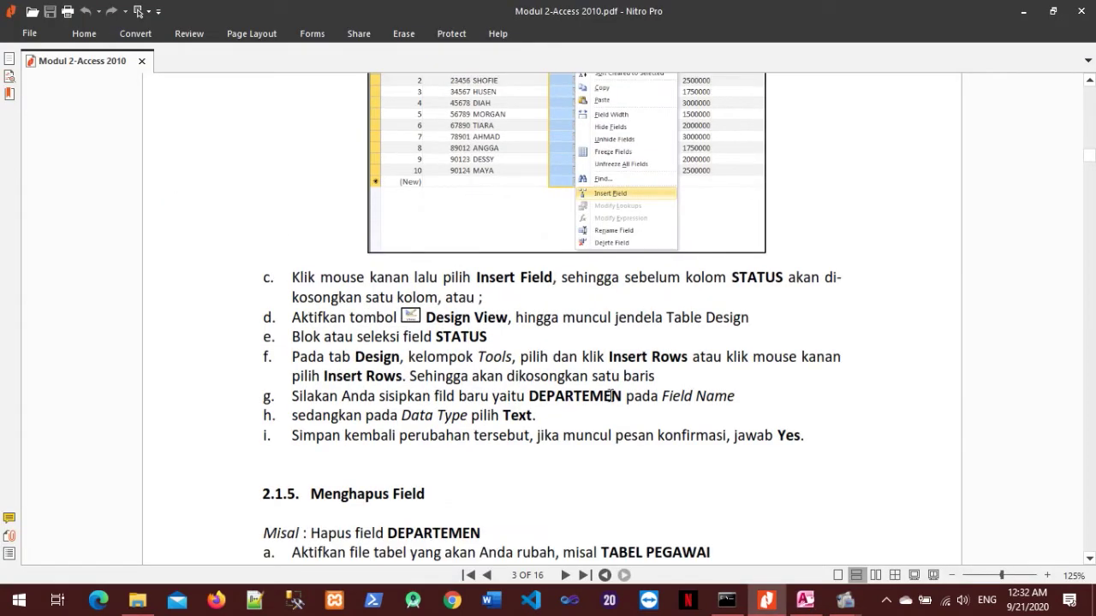
pyautogui.scroll(1, 473, 414)
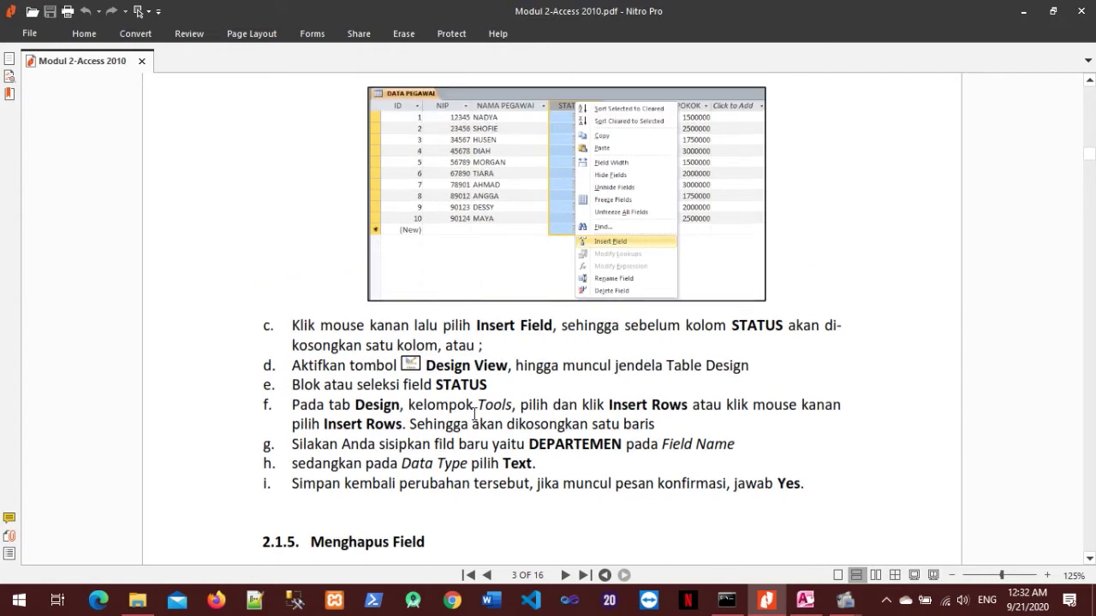
pyautogui.hotkey('alt', 'Tab')
pyautogui.write('d')
pyautogui.press('BackSpace')
pyautogui.press('capslock')
pyautogui.write('DEPARTEMEN')
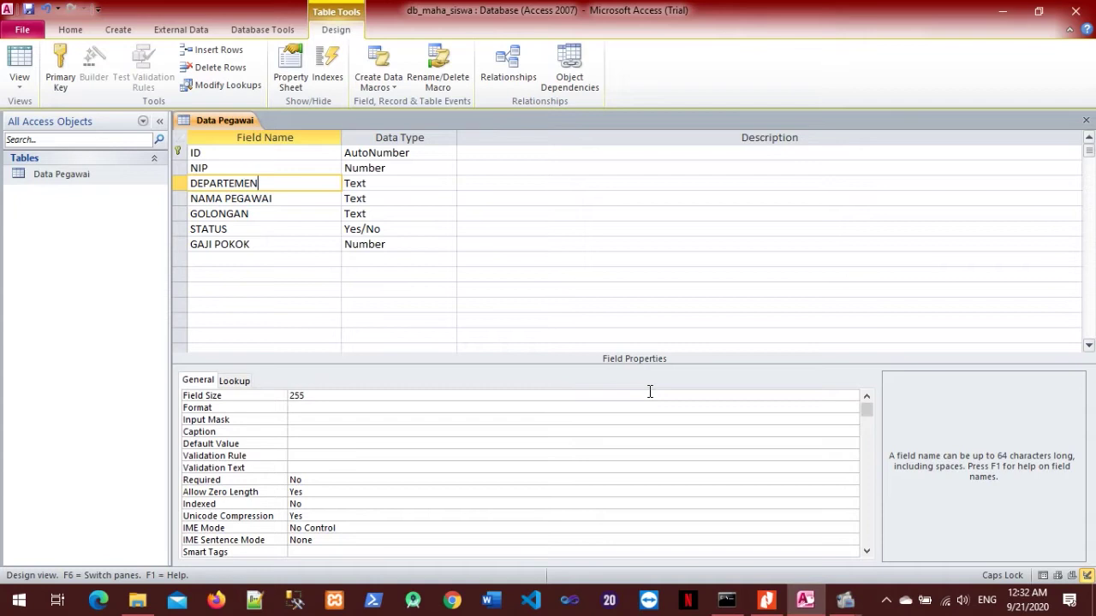
pyautogui.press('Tab')
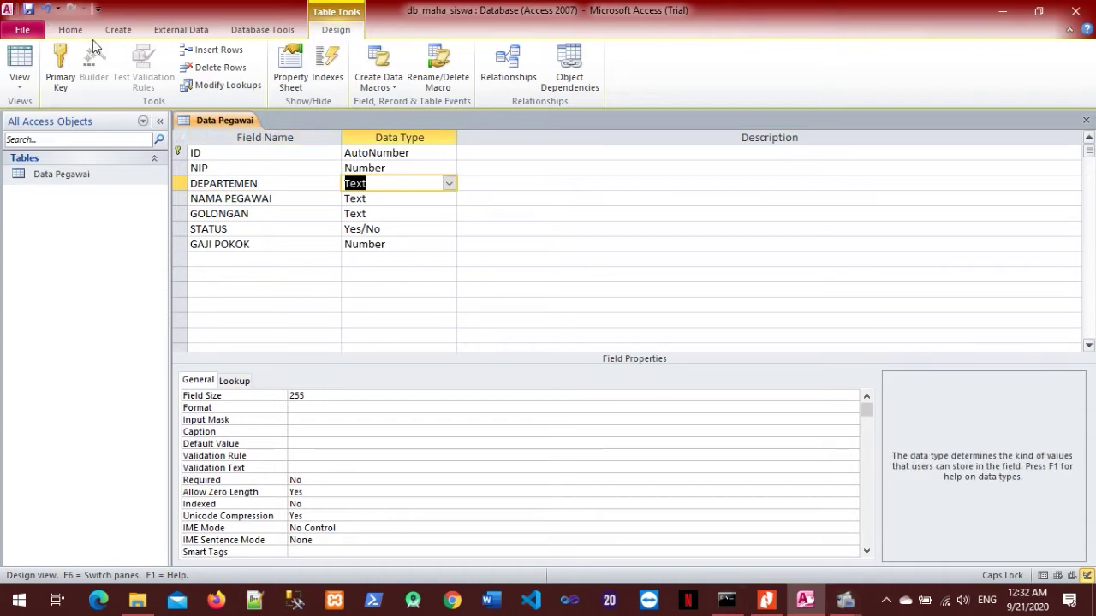
# Reopen Data Pegawai in Datasheet View, saving the design, and fit the DEPARTEMEN column's width to its heading.
pyautogui.click(83, 178)
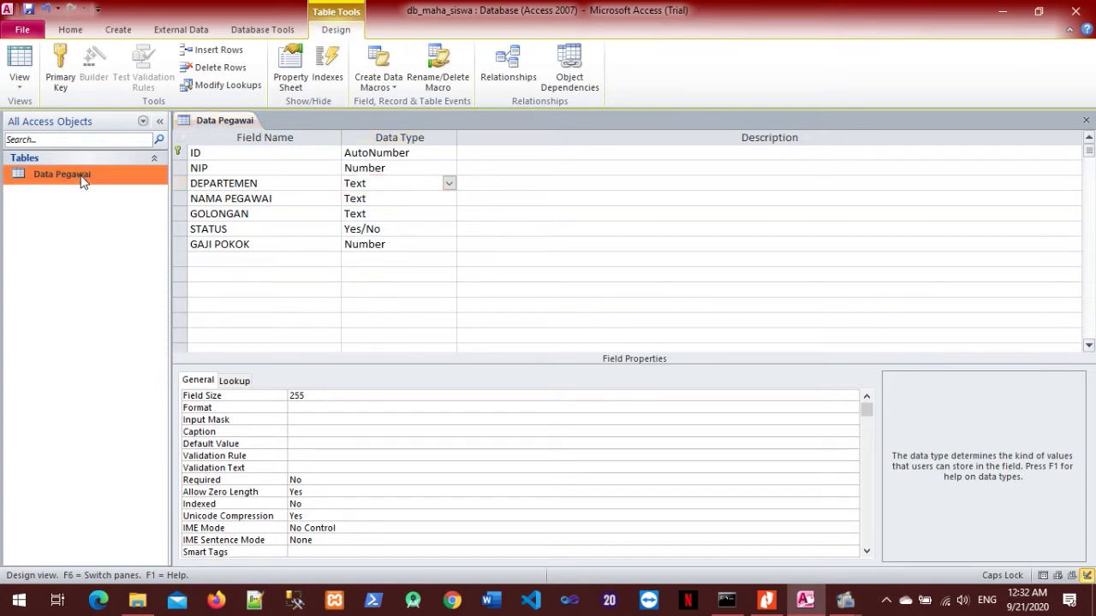
pyautogui.doubleClick(43, 180)
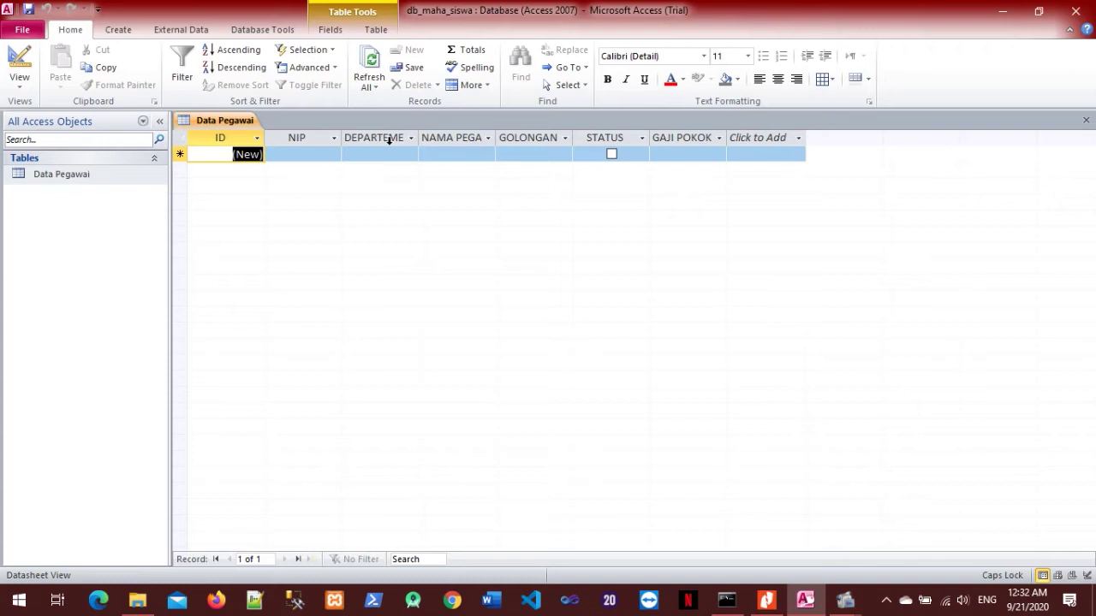
pyautogui.doubleClick(418, 138)
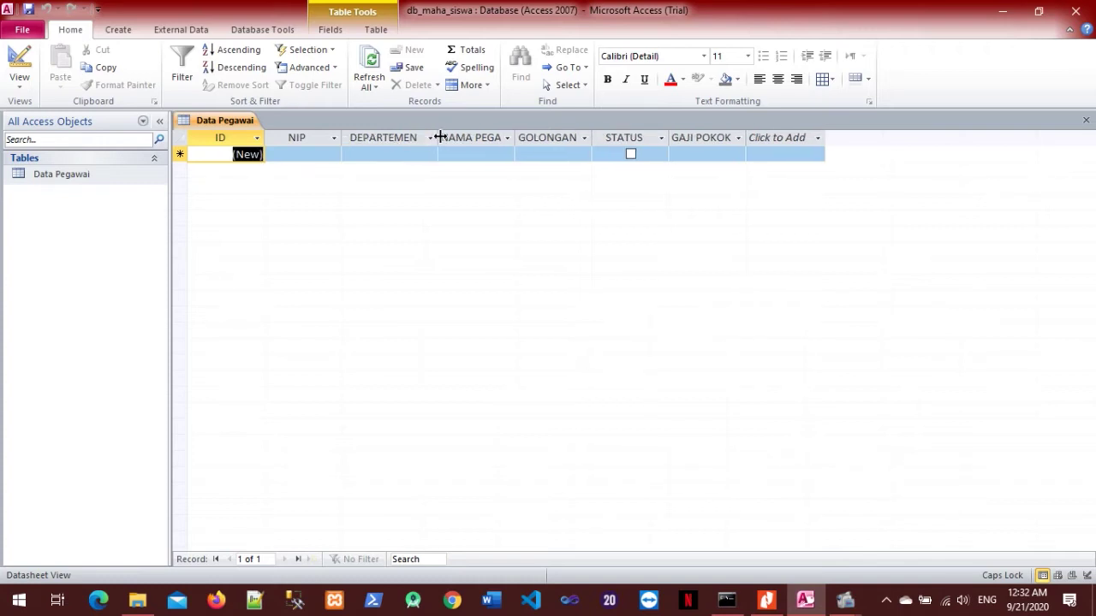
# Switch to the Nitro Pro PDF and read section 2.1.5 on deleting the DEPARTEMEN field.
pyautogui.click(766, 599)
pyautogui.scroll(-3, 470, 358)
pyautogui.scroll(-5, 470, 358)
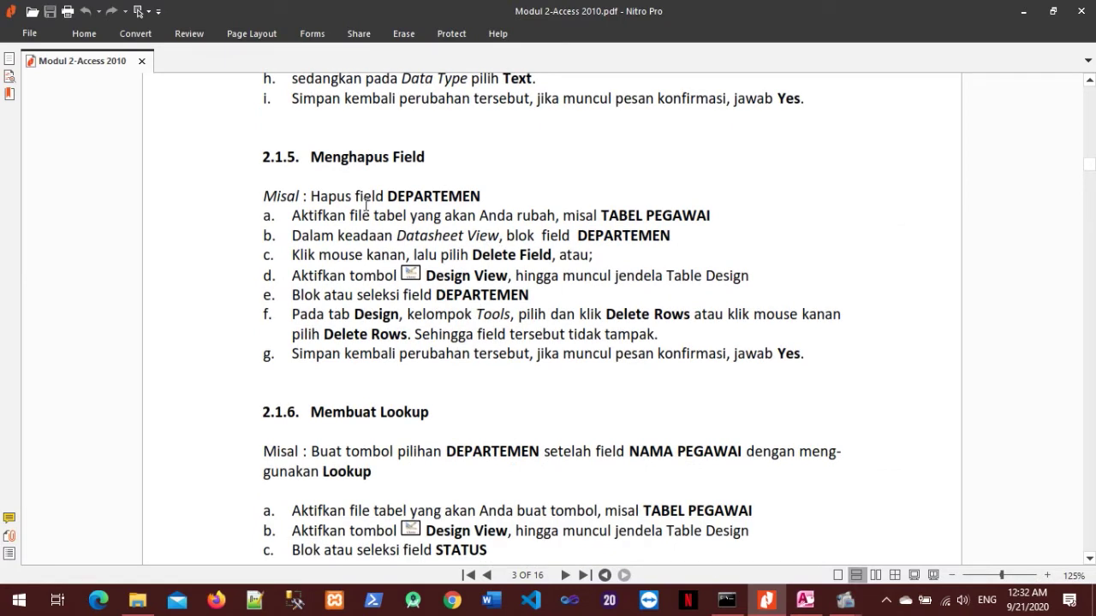
pyautogui.moveTo(515, 236); pyautogui.dragTo(528, 280)
pyautogui.doubleClick(528, 280)
pyautogui.click(389, 208)
pyautogui.moveTo(419, 252); pyautogui.dragTo(512, 259)
pyautogui.click(509, 262)
pyautogui.scroll(-1, 486, 283)
pyautogui.moveTo(488, 231); pyautogui.dragTo(467, 247)
pyautogui.doubleClick(497, 248)
pyautogui.doubleClick(489, 227)
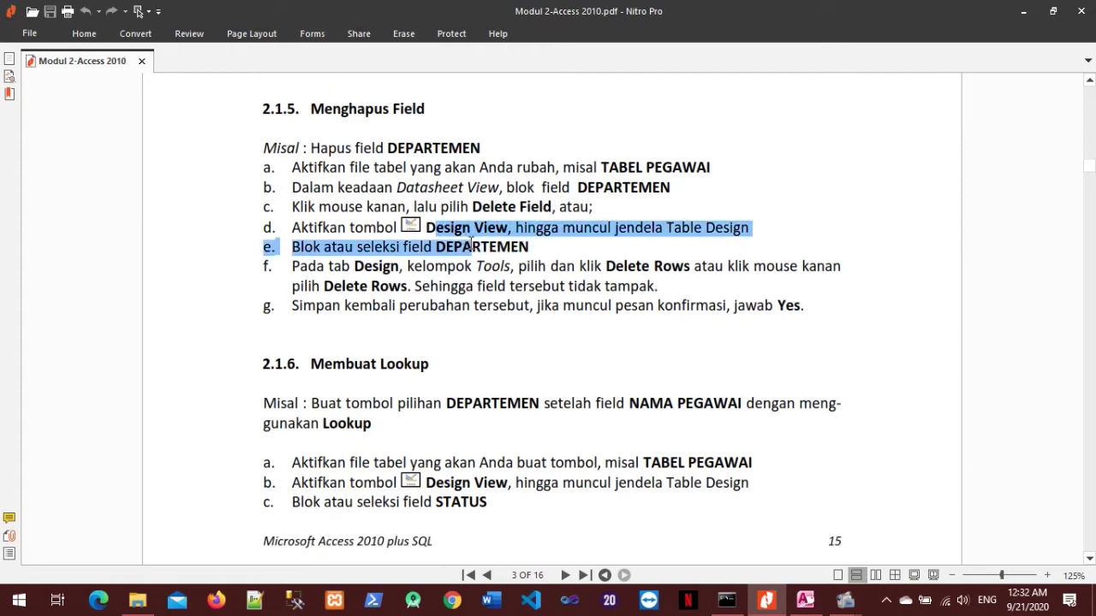
pyautogui.click(471, 246)
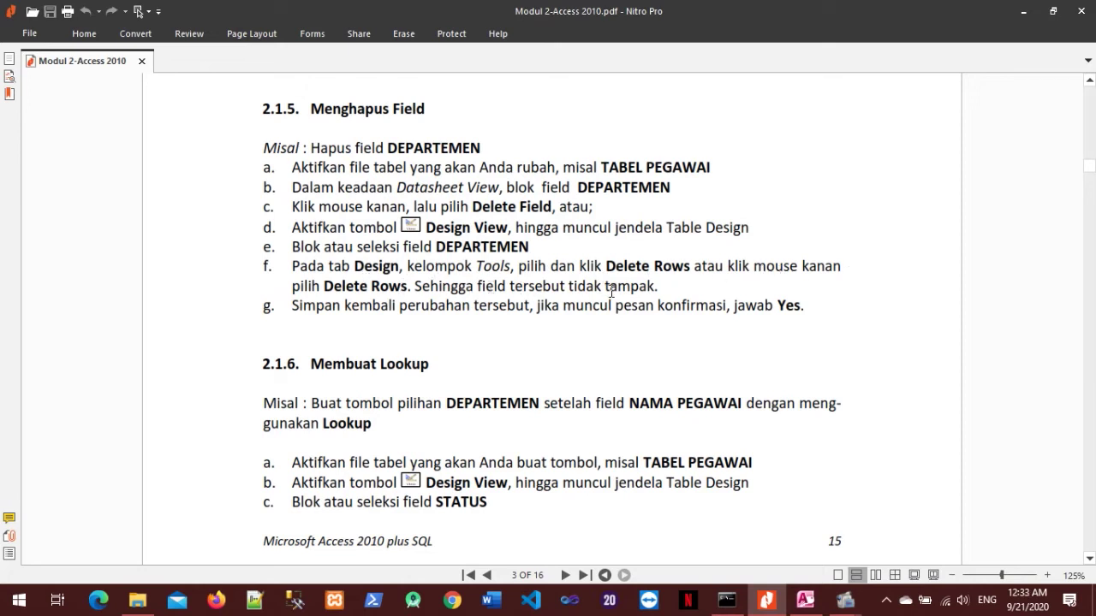
# Switch to Access and inspect the field commands available for the DEPARTEMEN column in the datasheet, leaving without applying any.
pyautogui.click(808, 601)
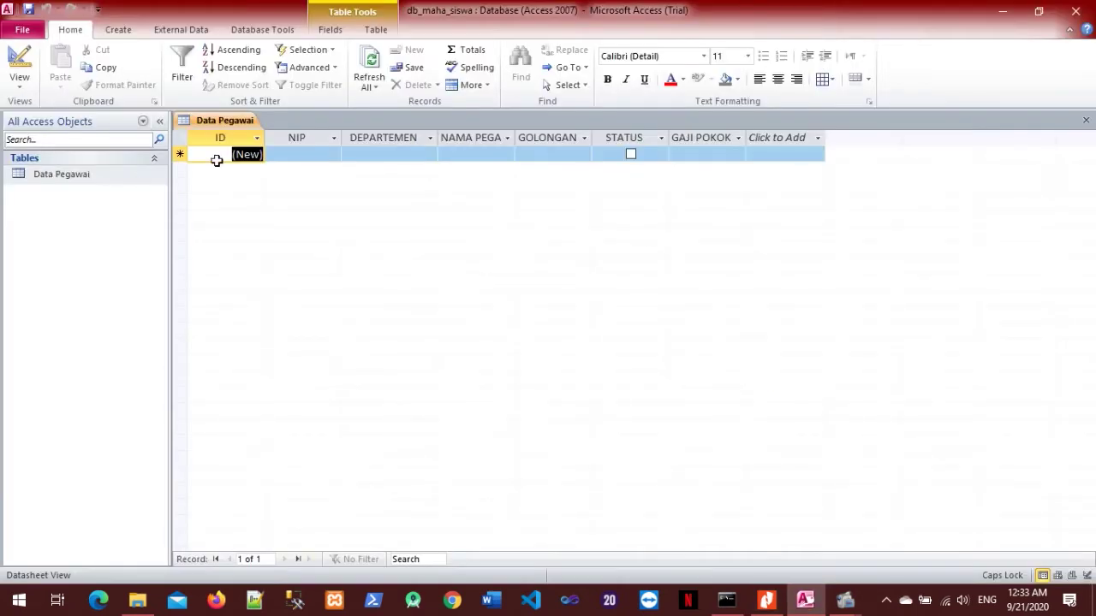
pyautogui.click(780, 603)
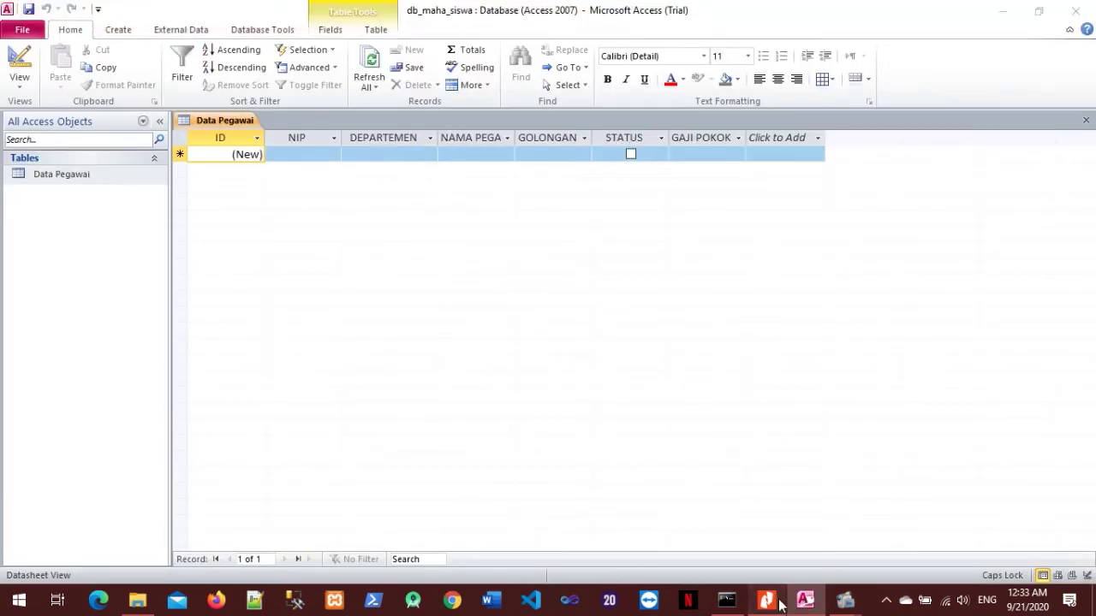
pyautogui.click(780, 603)
pyautogui.click(383, 138)
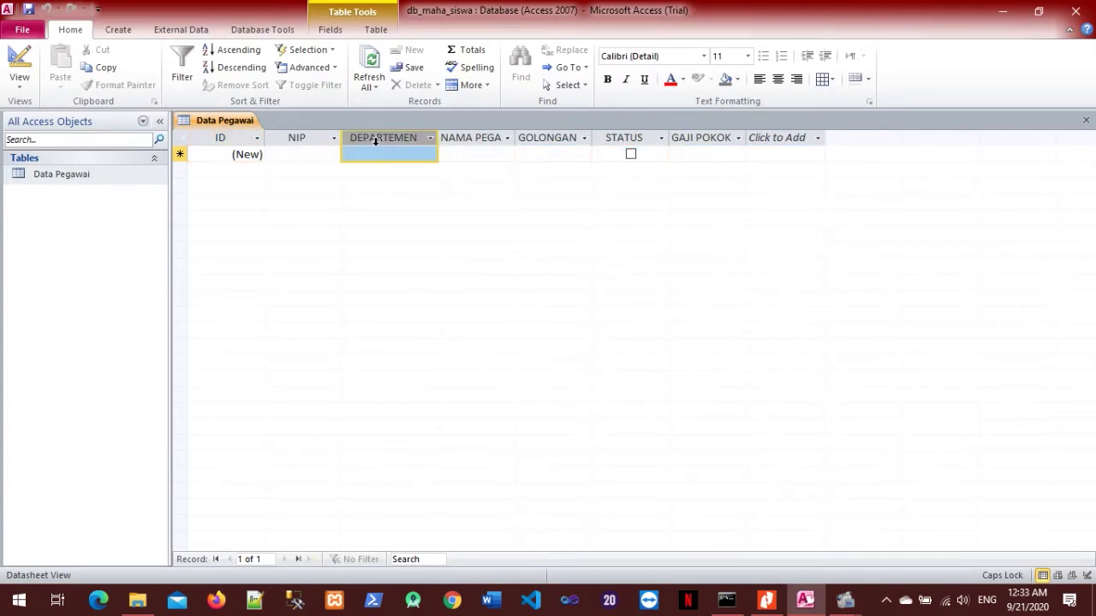
pyautogui.rightClick(383, 138)
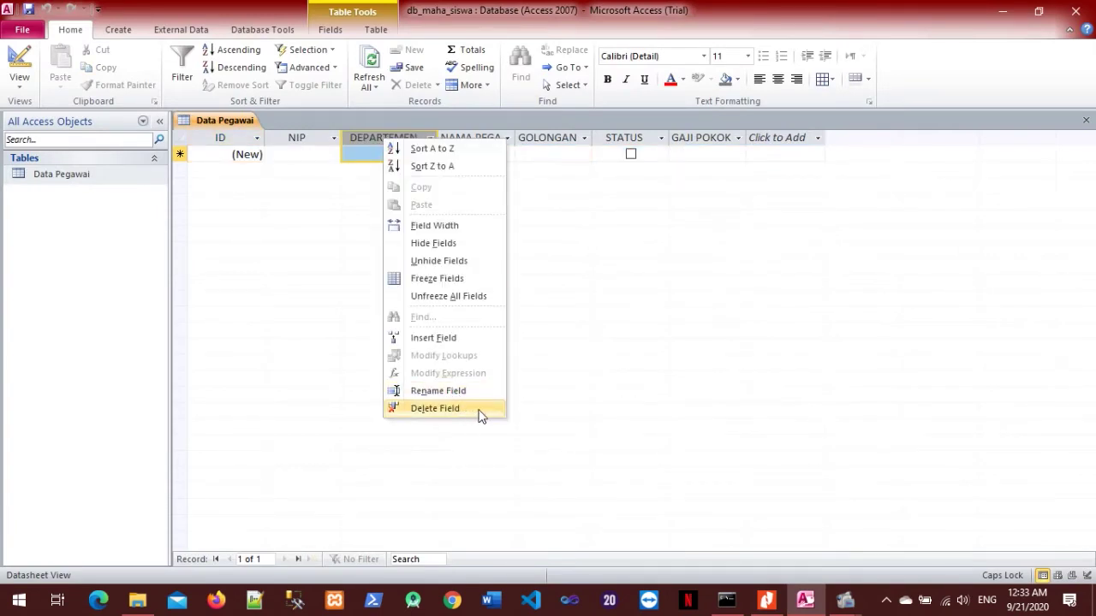
pyautogui.click(582, 372)
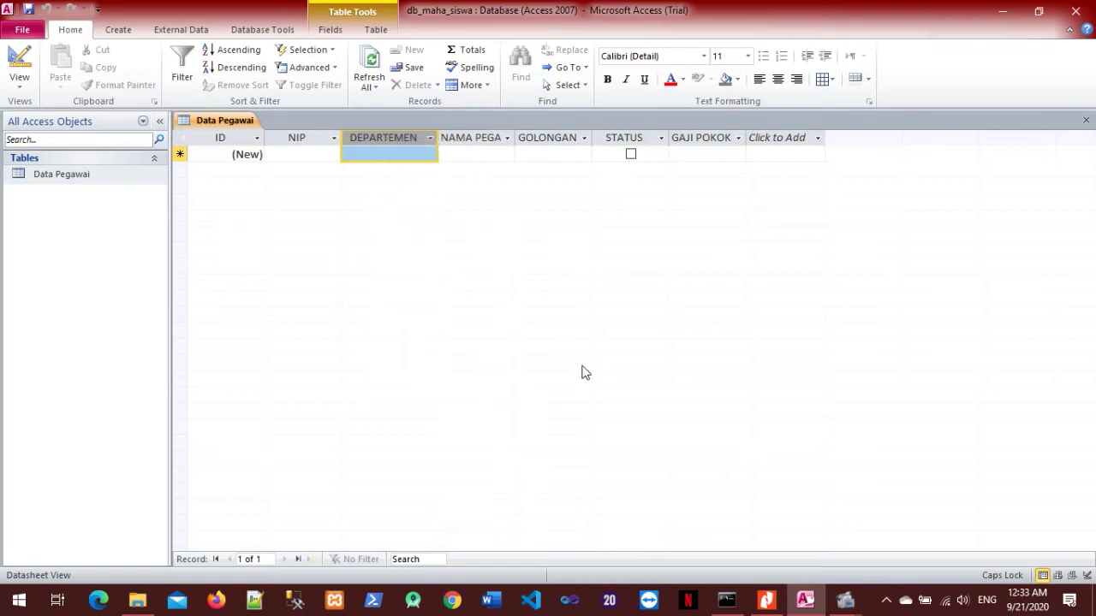
pyautogui.rightClick(402, 143)
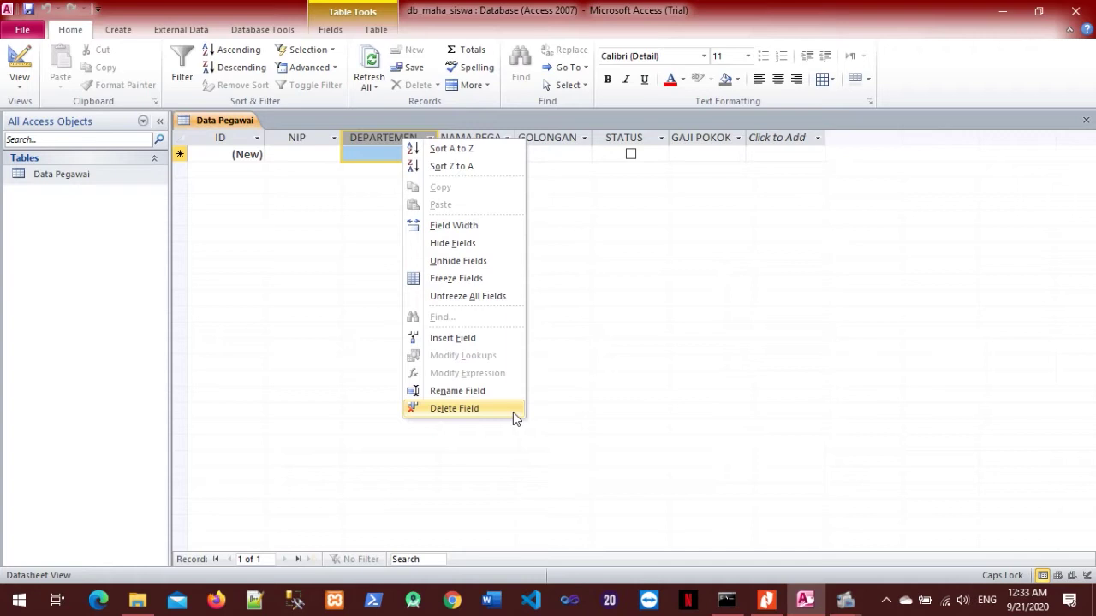
pyautogui.click(709, 422)
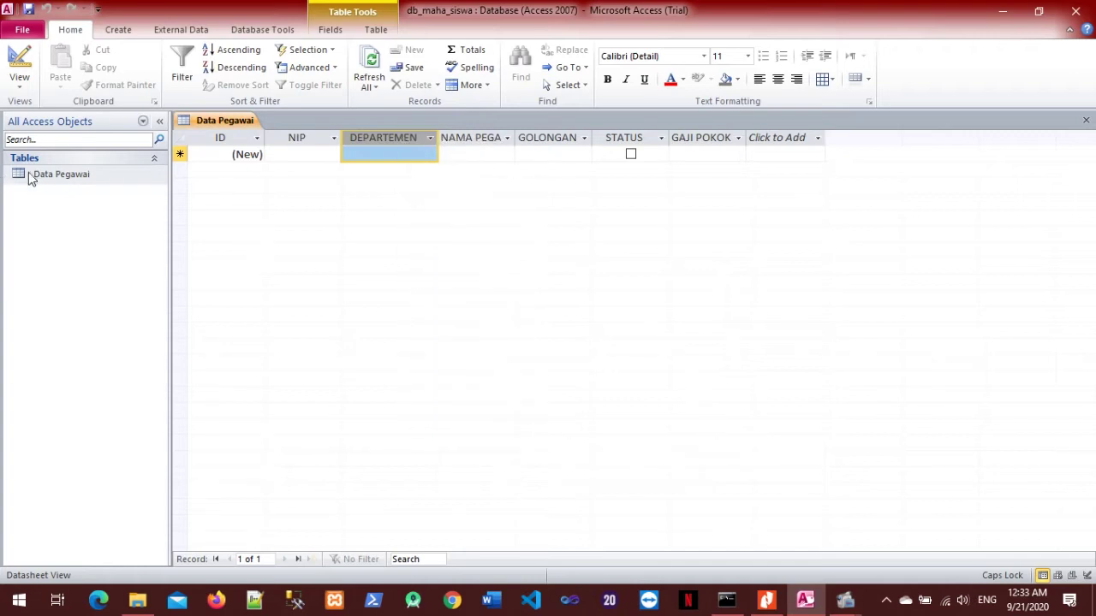
# Open Data Pegawai in Design View and delete the DEPARTEMEN field.
pyautogui.rightClick(57, 174)
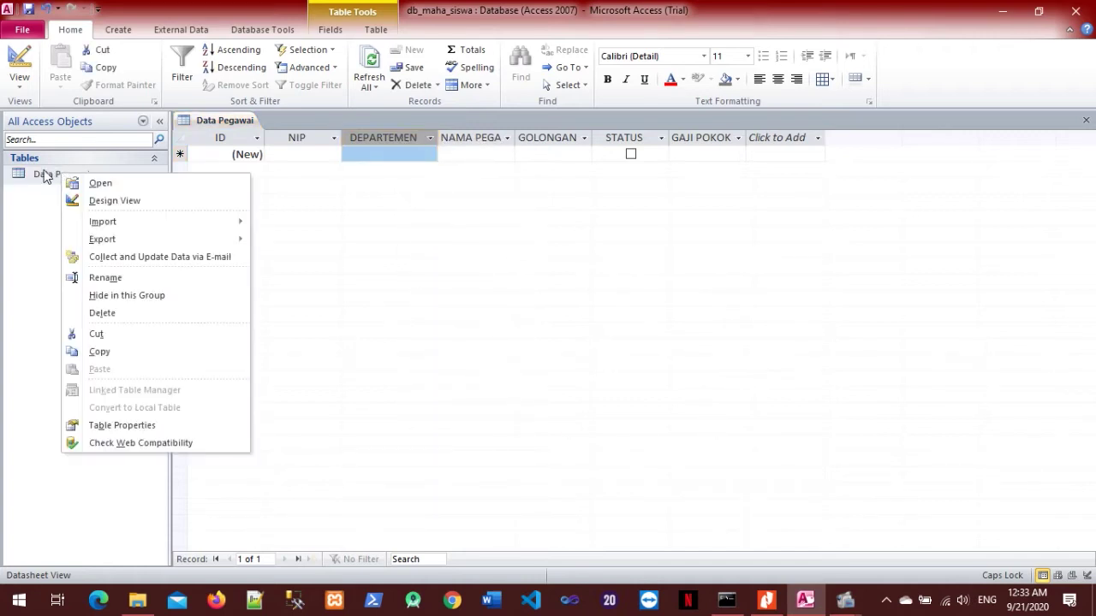
pyautogui.click(127, 174)
pyautogui.rightClick(125, 173)
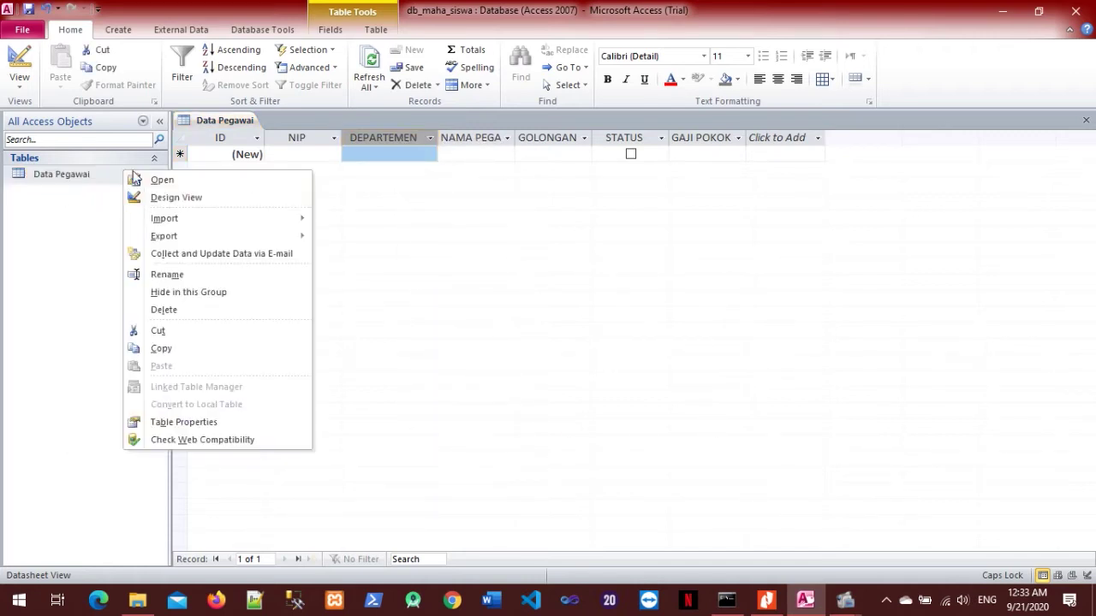
pyautogui.click(181, 196)
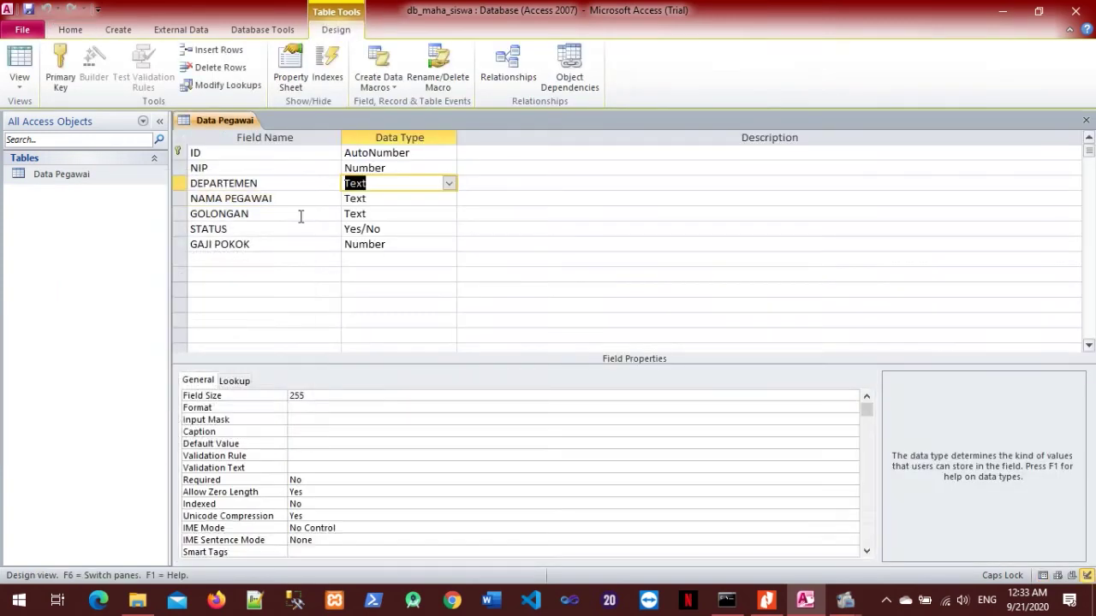
pyautogui.click(183, 185)
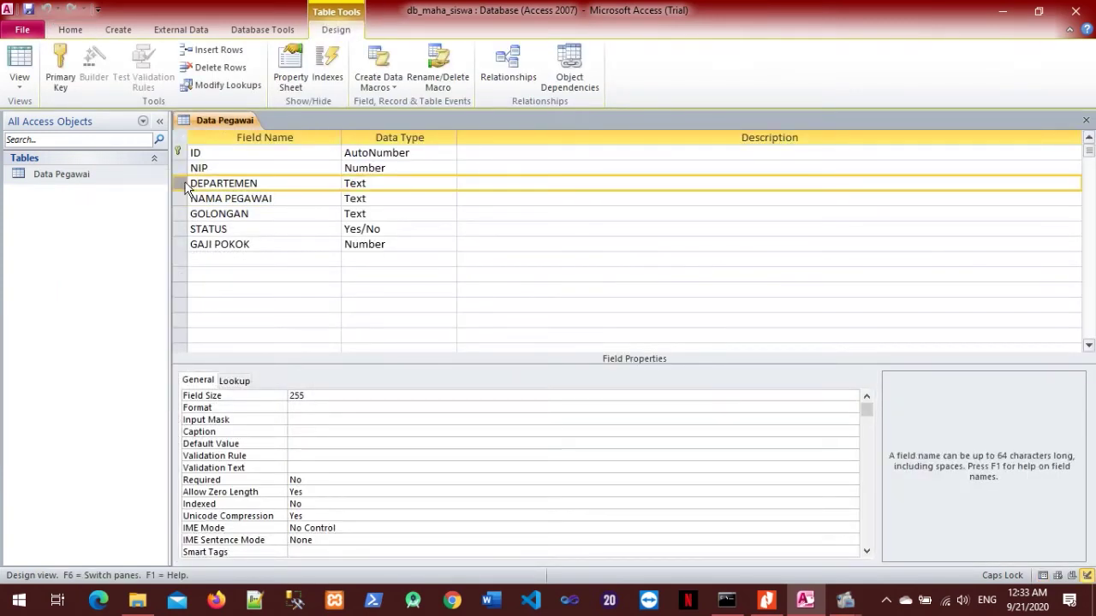
pyautogui.rightClick(232, 183)
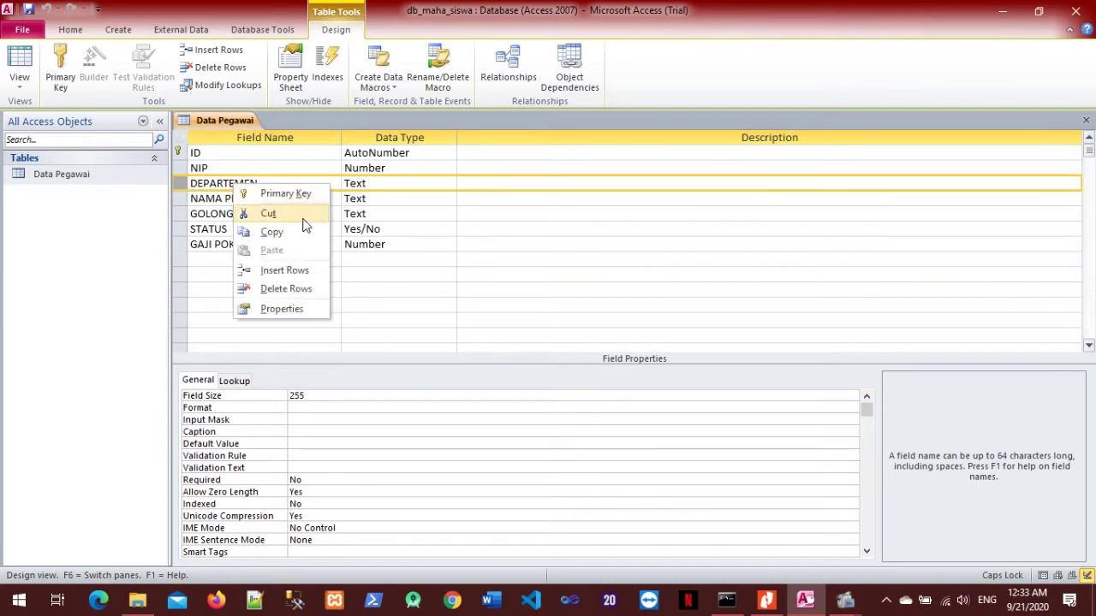
pyautogui.click(289, 289)
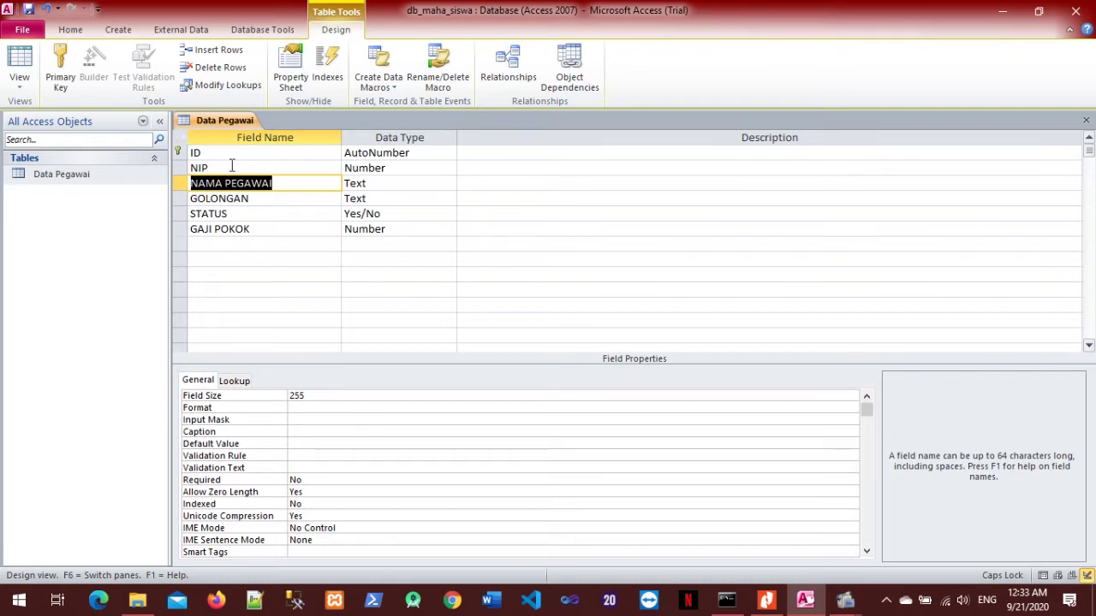
# Switch to the Nitro Pro PDF and read section 2.1.6 on creating a DEPARTEMEN lookup, including the Lookup Wizard options.
pyautogui.click(766, 600)
pyautogui.scroll(-2, 458, 329)
pyautogui.scroll(2, 460, 332)
pyautogui.scroll(-3, 460, 332)
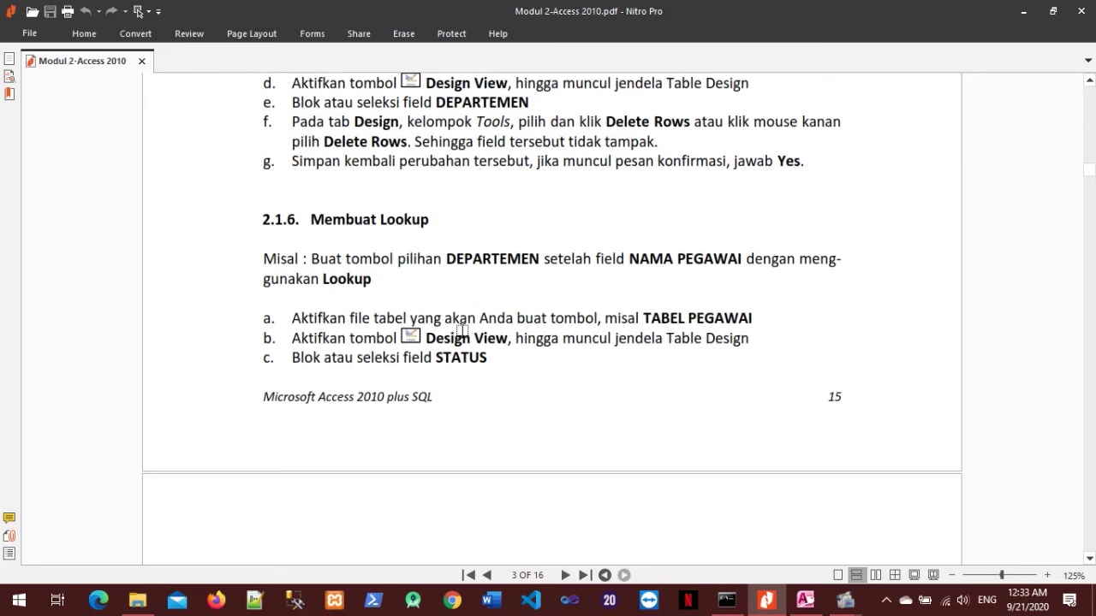
pyautogui.scroll(-1, 463, 332)
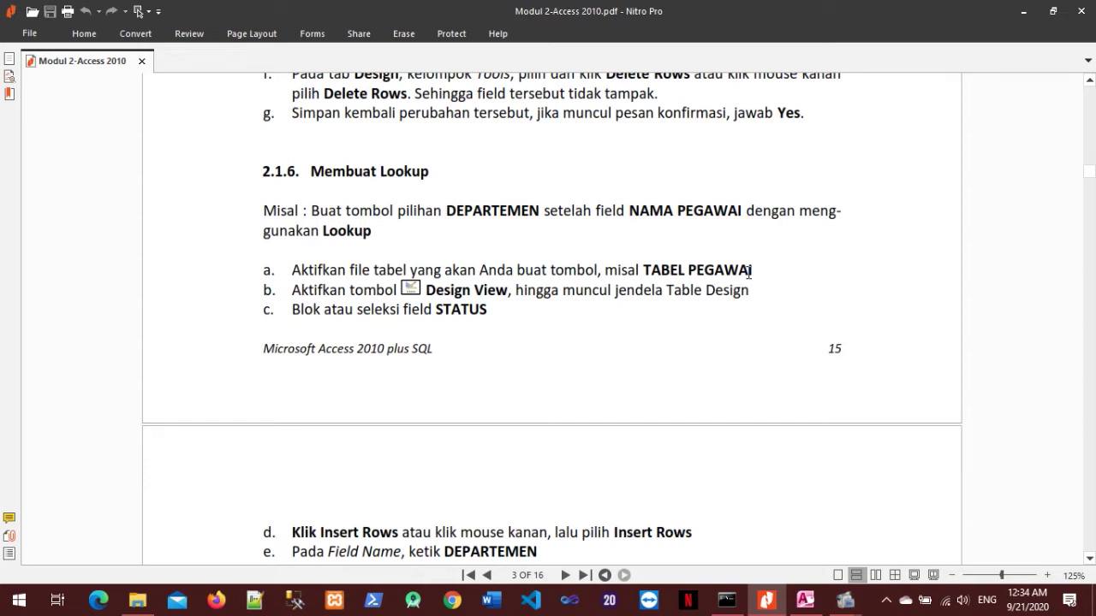
pyautogui.scroll(-1, 449, 295)
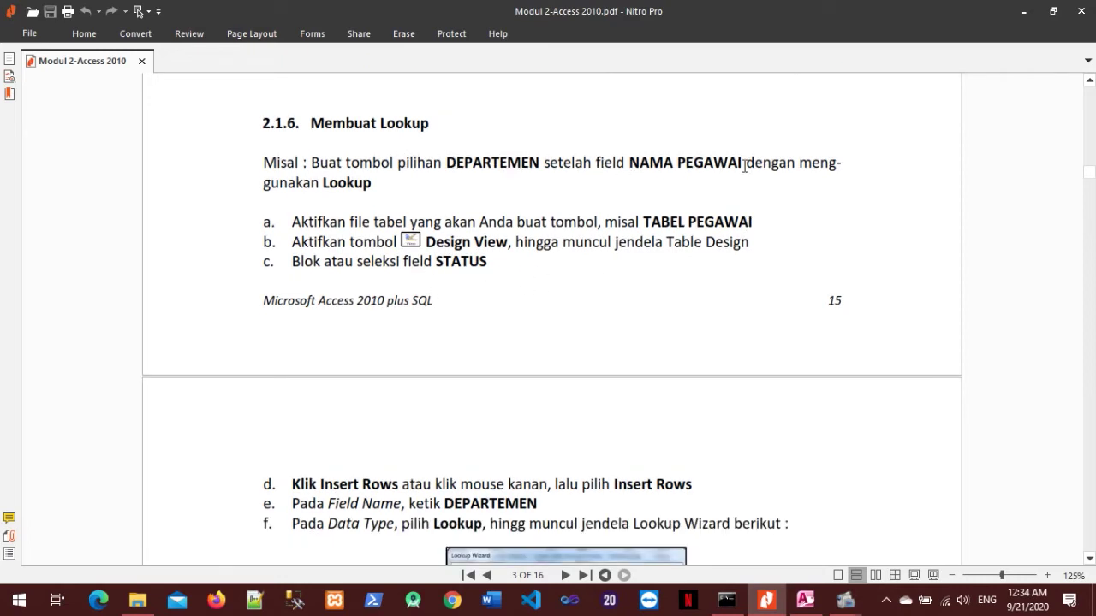
pyautogui.scroll(-2, 404, 221)
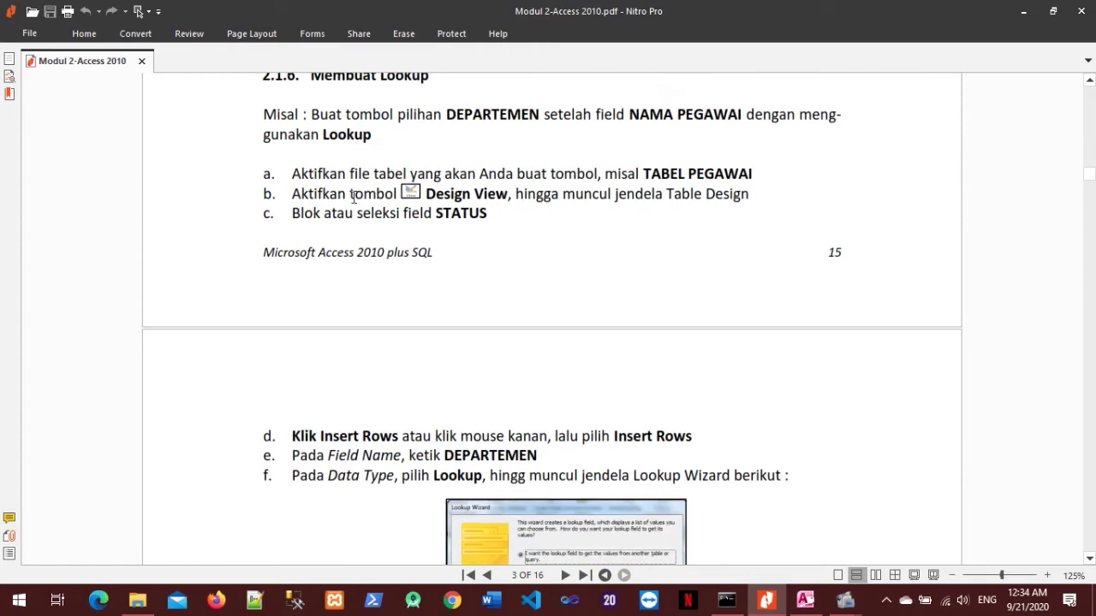
pyautogui.scroll(1, 336, 181)
pyautogui.scroll(-1, 560, 215)
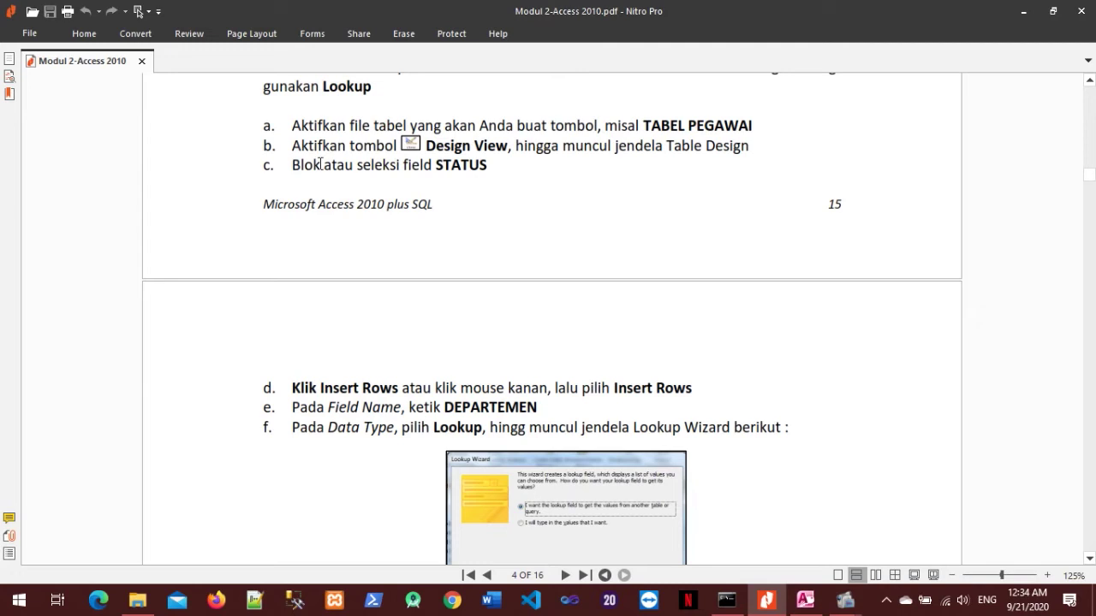
pyautogui.scroll(-1, 551, 228)
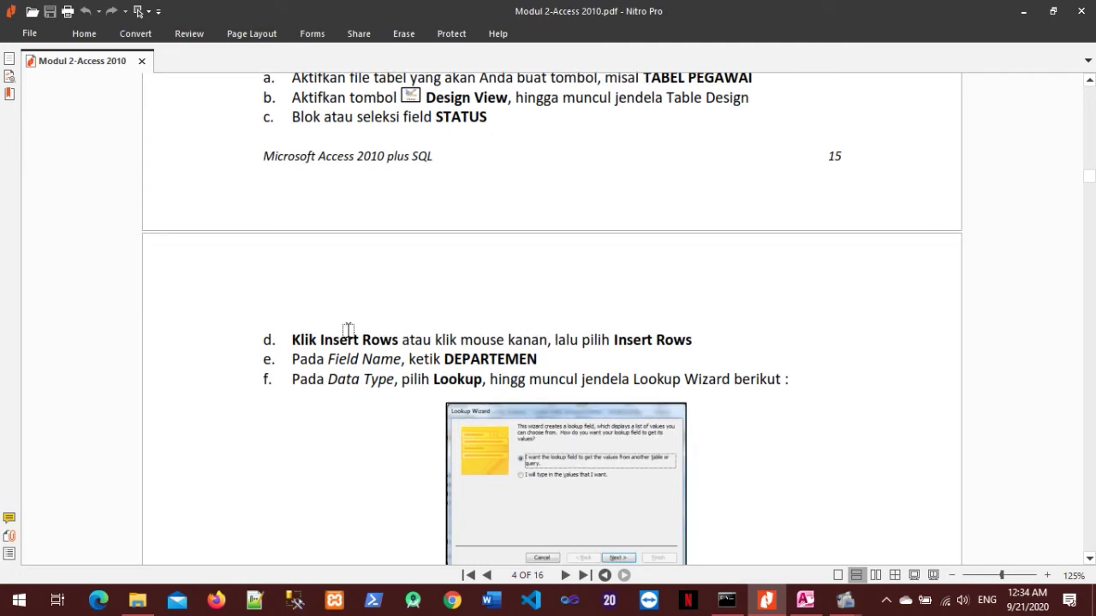
pyautogui.scroll(-1, 344, 334)
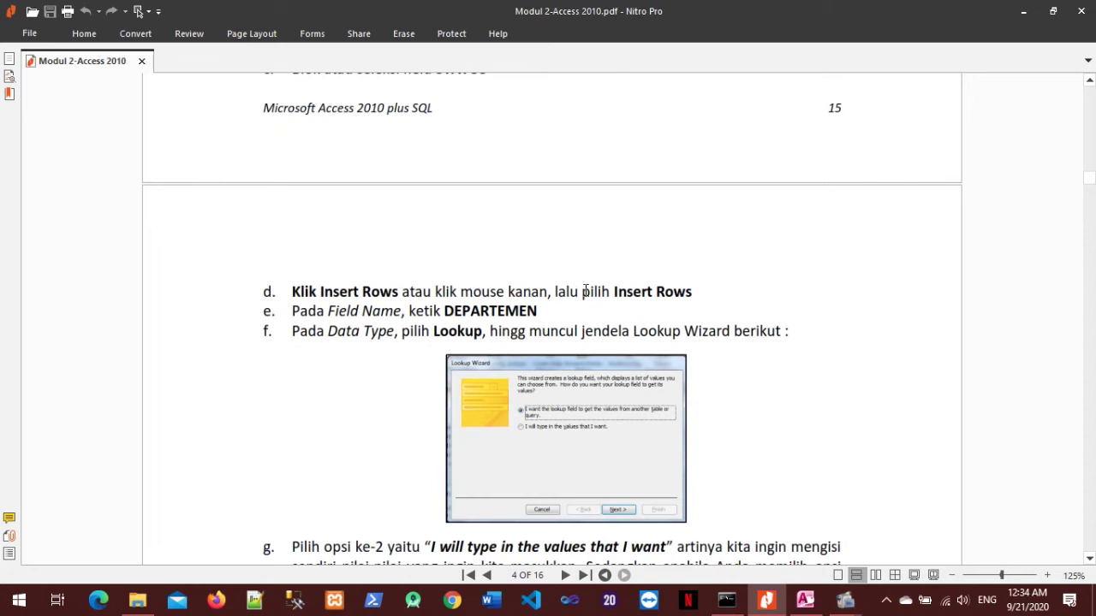
pyautogui.scroll(-1, 702, 293)
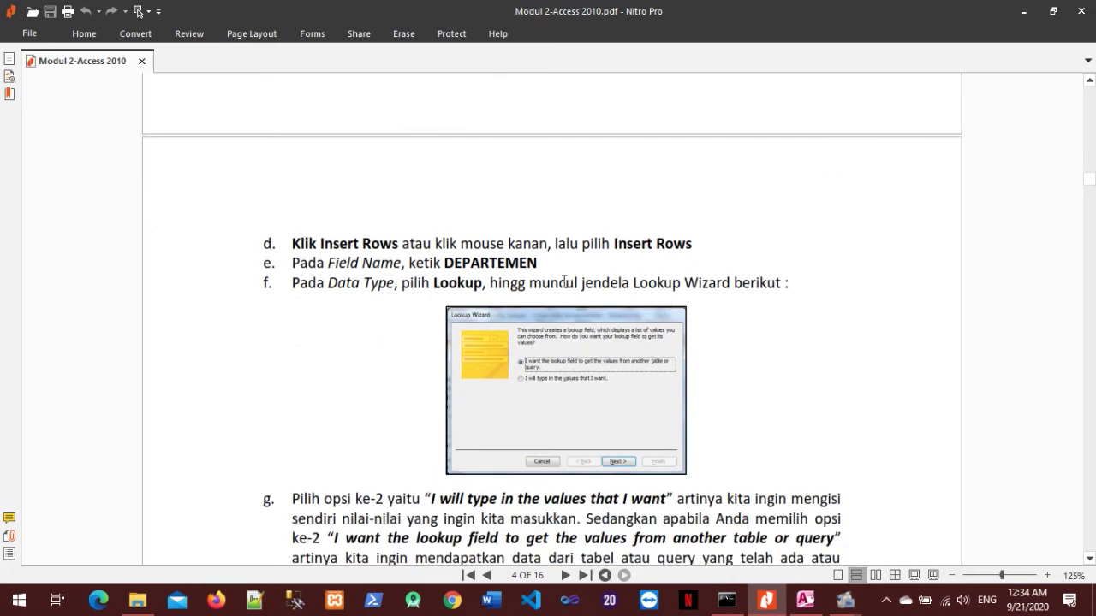
pyautogui.scroll(-1, 523, 263)
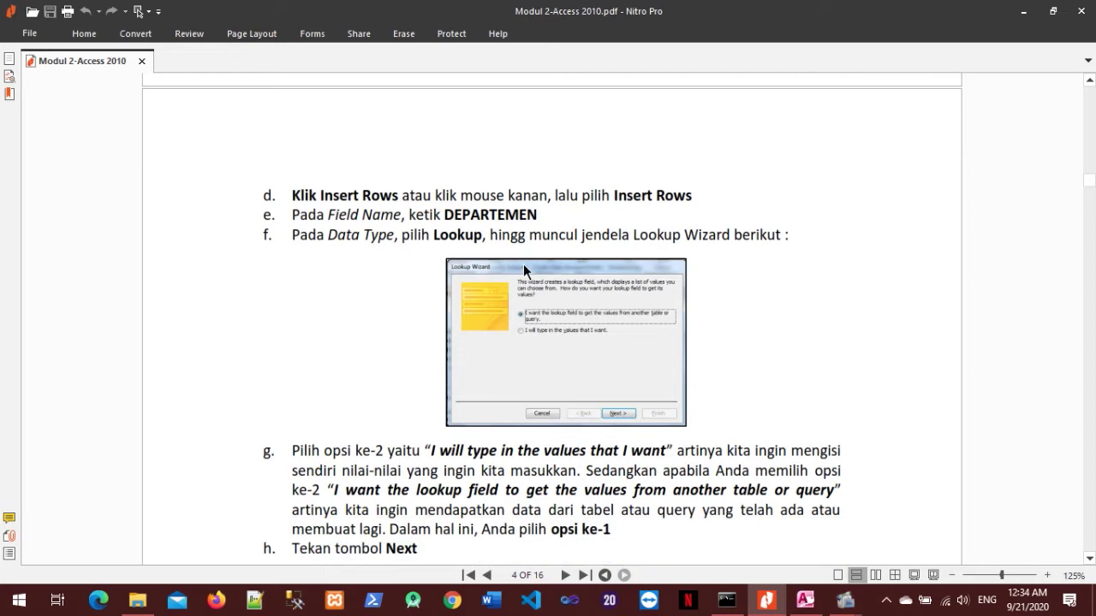
pyautogui.scroll(-3, 694, 372)
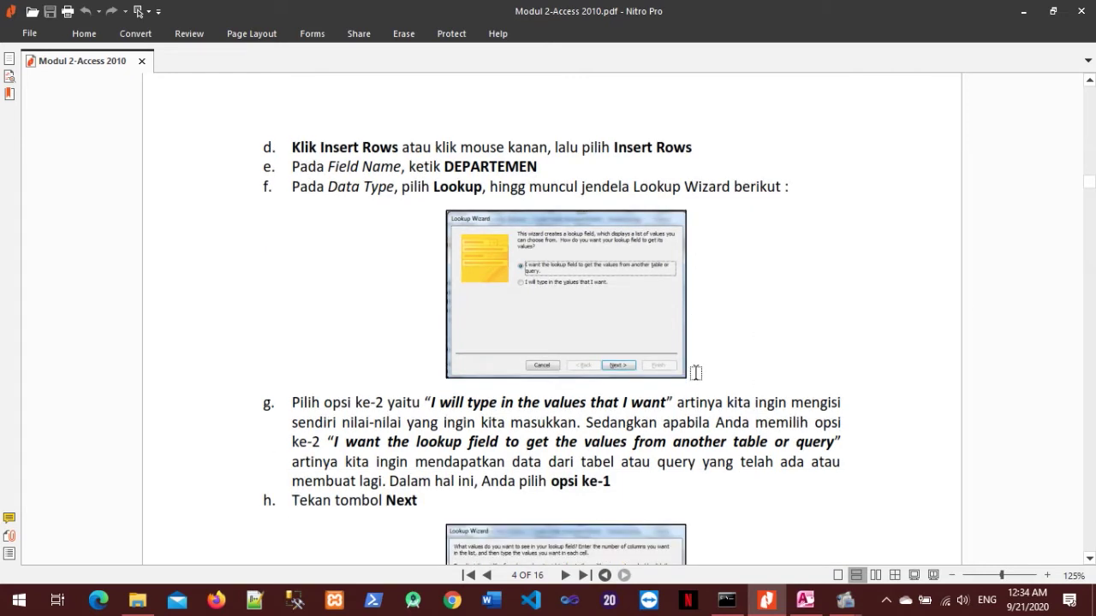
pyautogui.scroll(1, 696, 372)
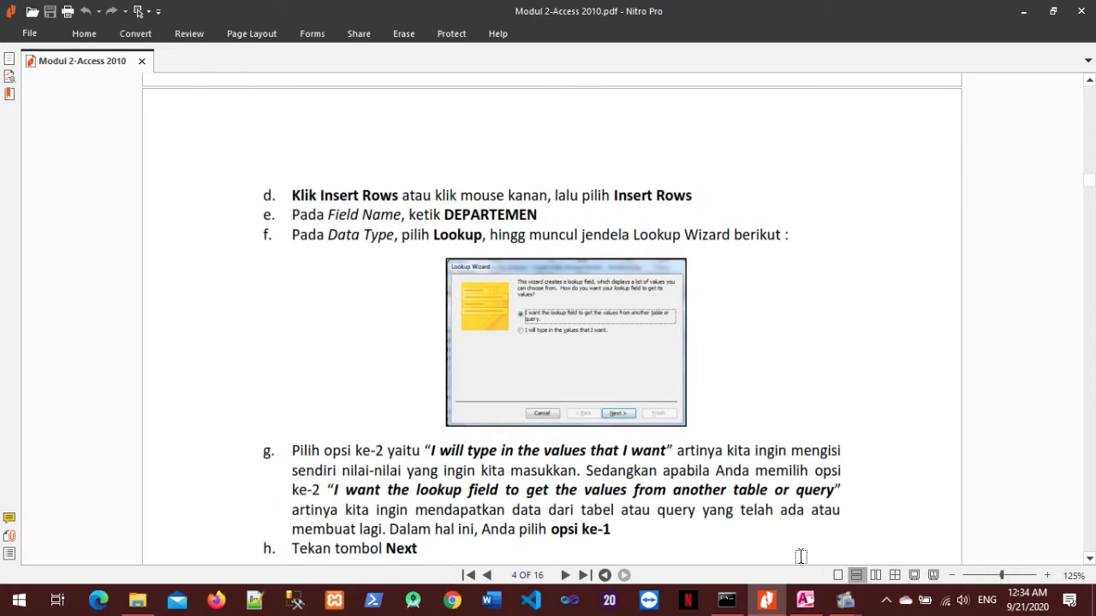
# Switch to Access and insert a new field named DEPARTEMEN above STATUS, keeping the default Text data type.
pyautogui.click(805, 600)
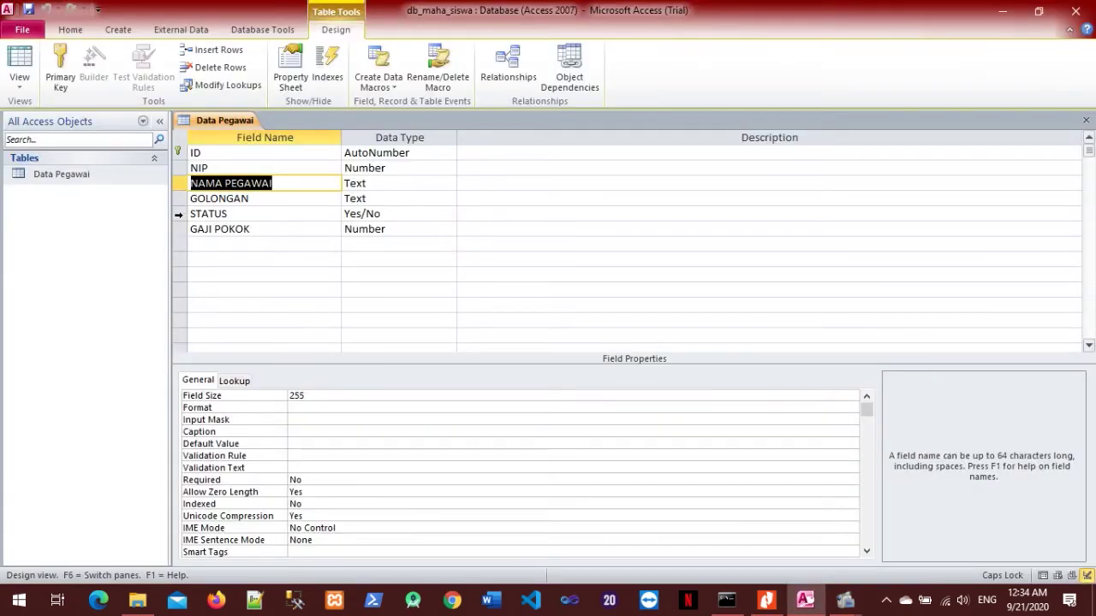
pyautogui.rightClick(178, 214)
pyautogui.click(230, 304)
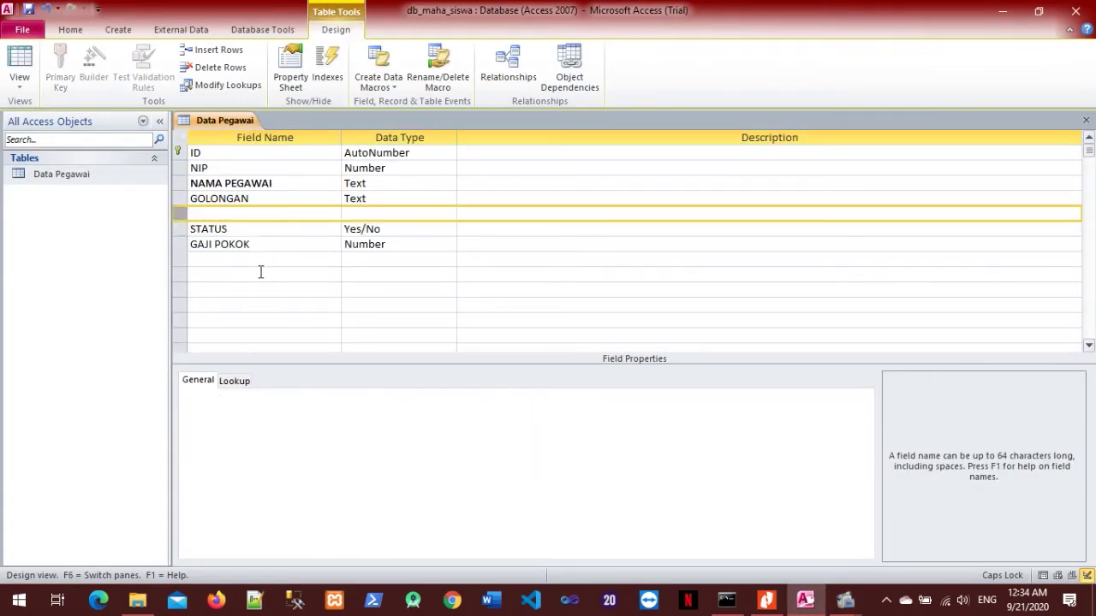
pyautogui.click(244, 216)
pyautogui.write('DEPARTEMEN')
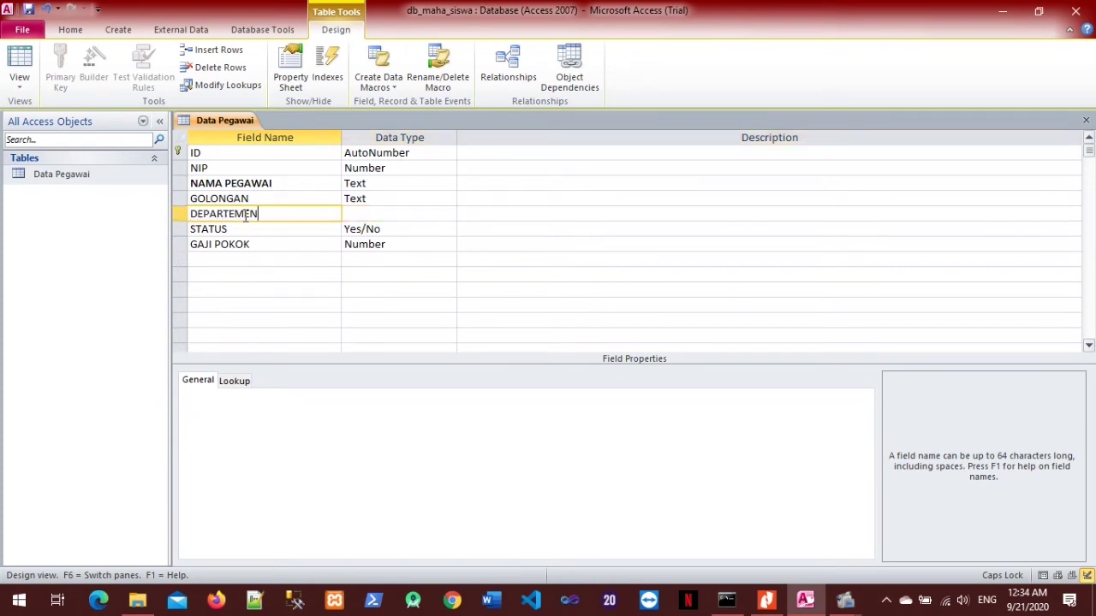
pyautogui.press('Tab')
pyautogui.press('Tab')
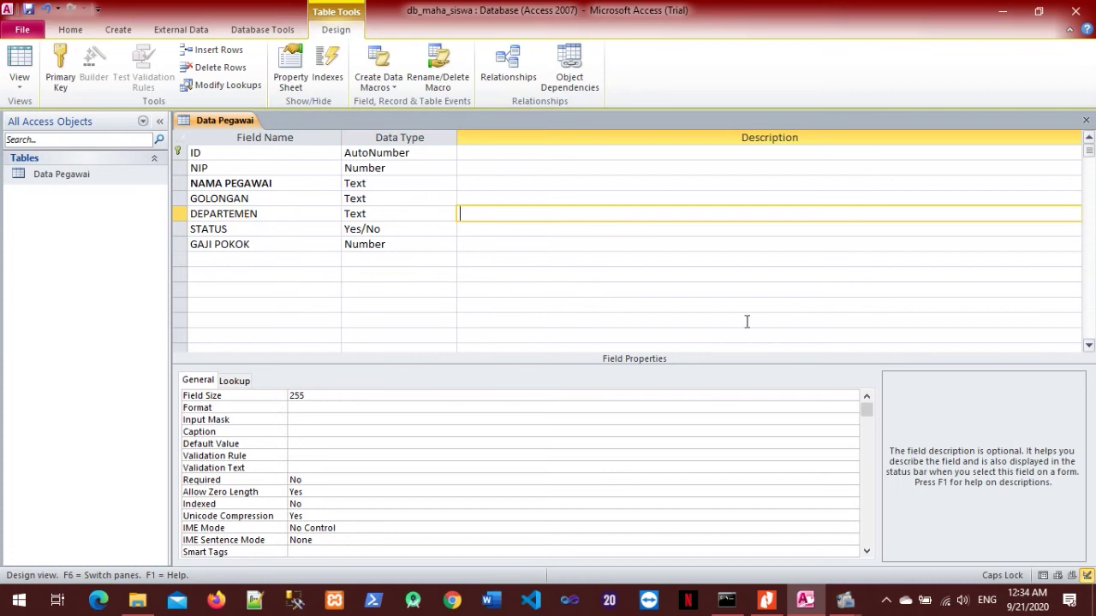
# Check the data type instruction in the PDF and start DEPARTEMEN's Lookup Wizard in Access, taking values from another table or query.
pyautogui.click(766, 600)
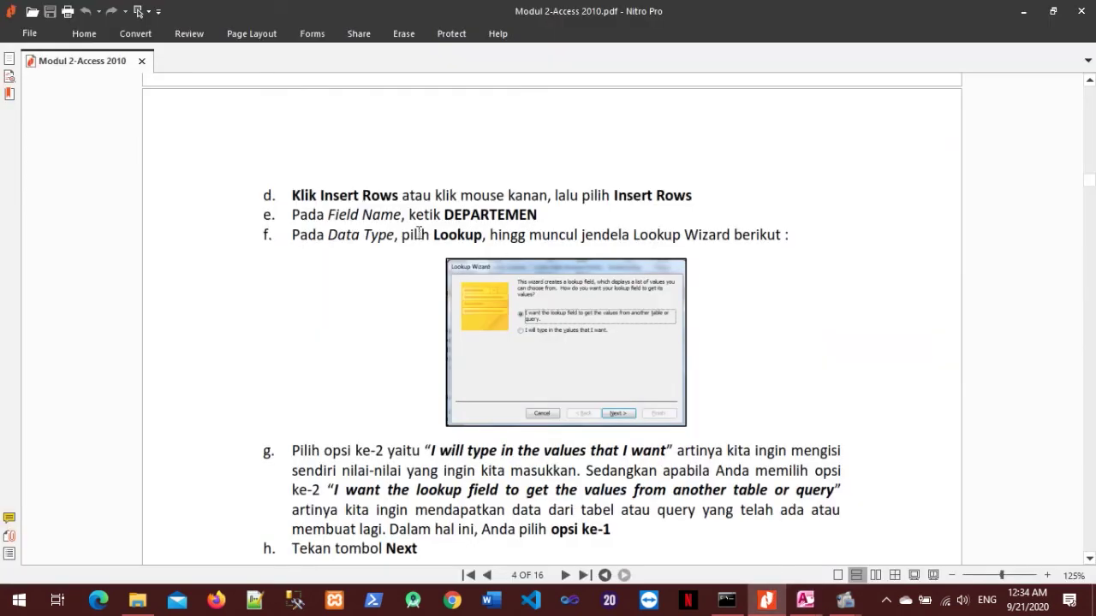
pyautogui.scroll(-2, 418, 233)
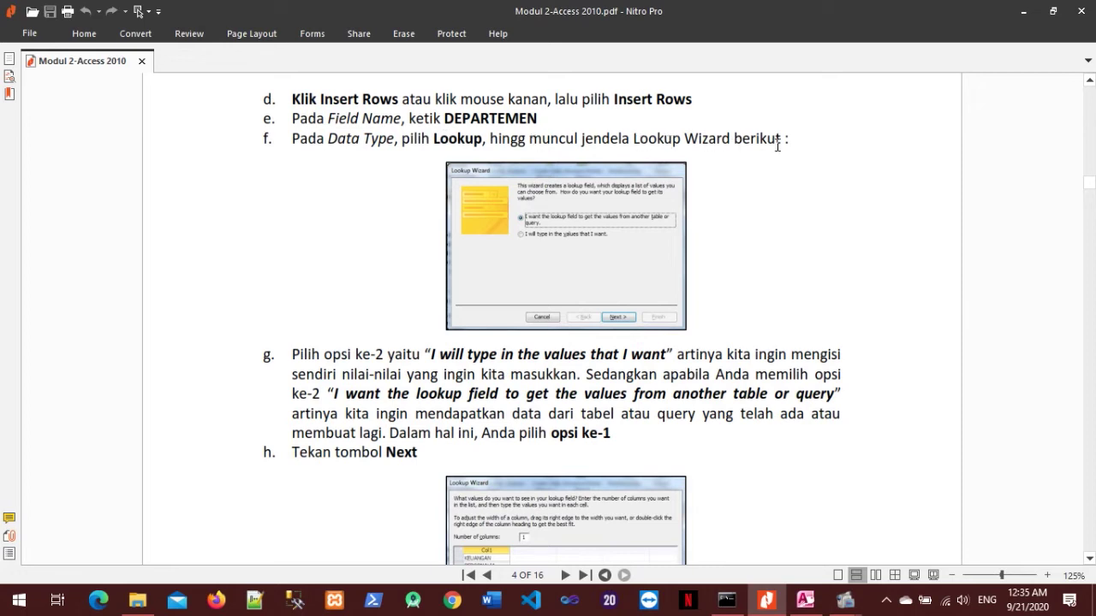
pyautogui.click(805, 600)
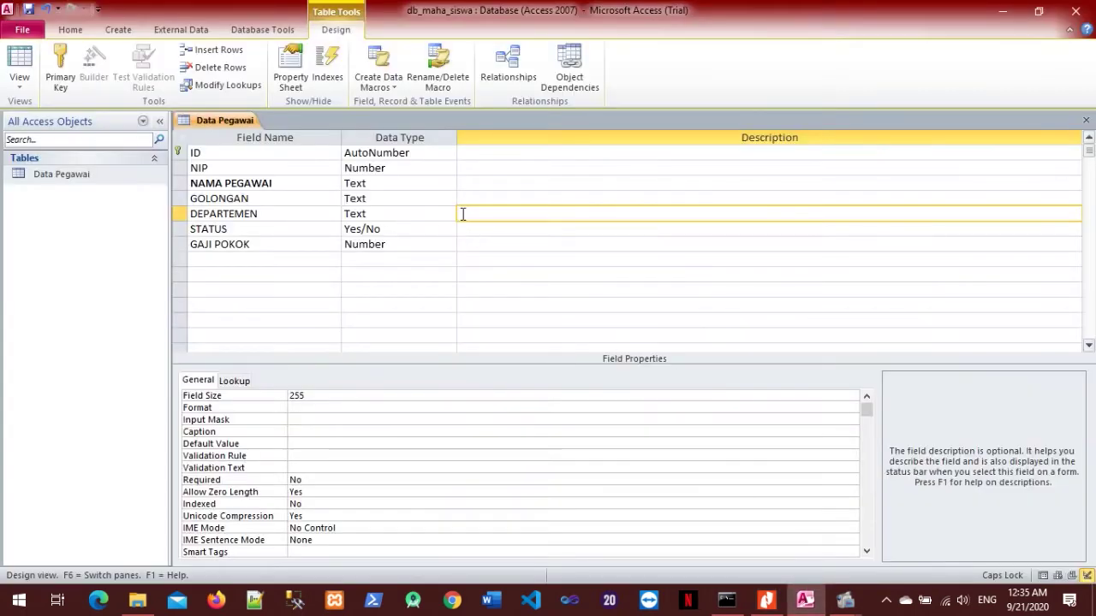
pyautogui.click(449, 214)
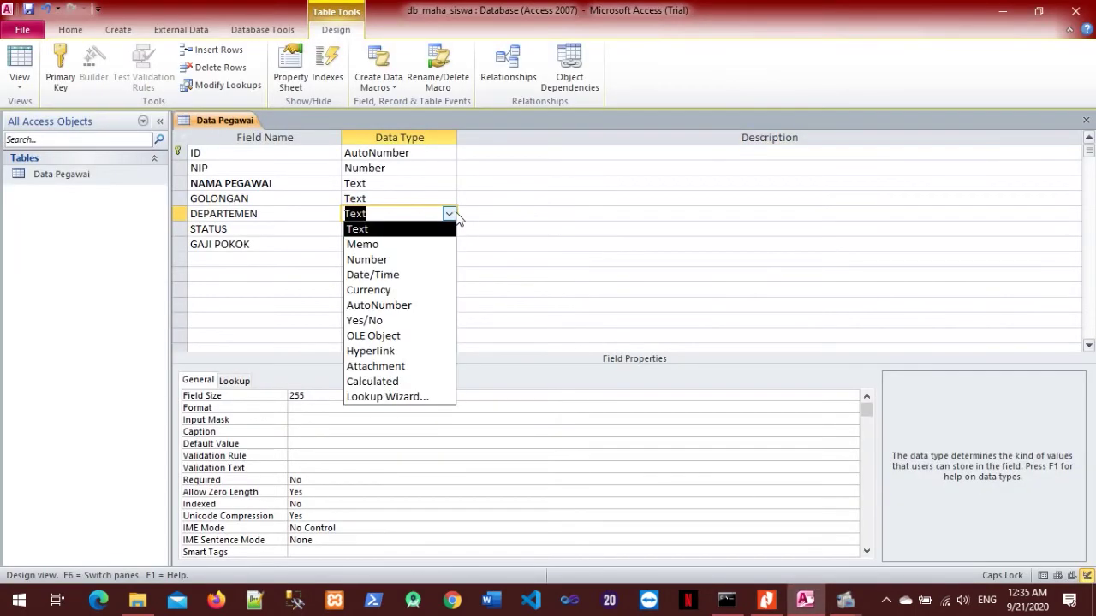
pyautogui.click(422, 397)
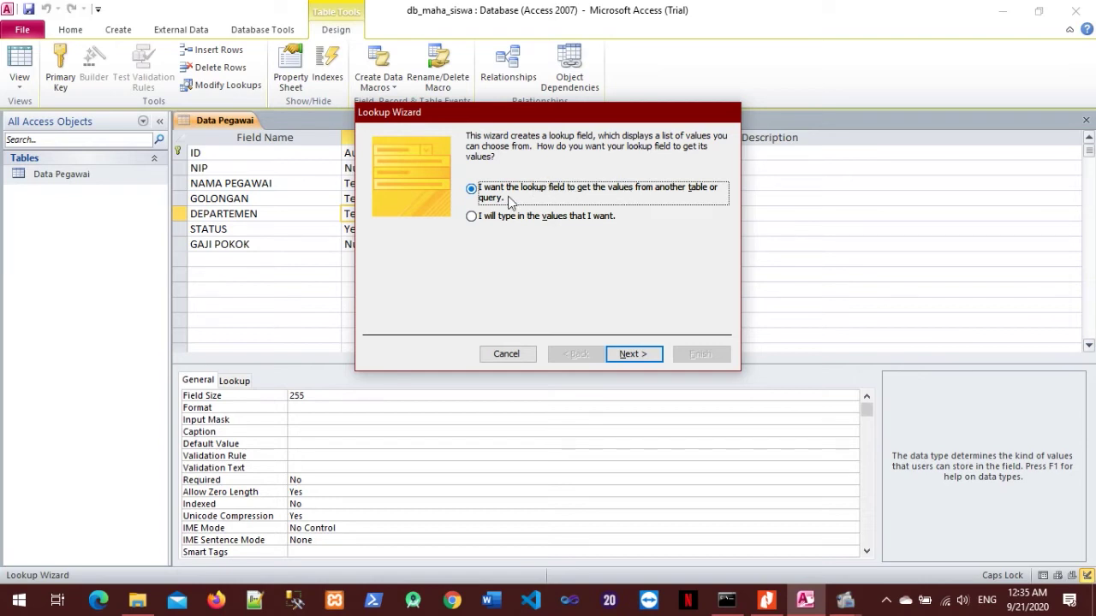
pyautogui.click(657, 357)
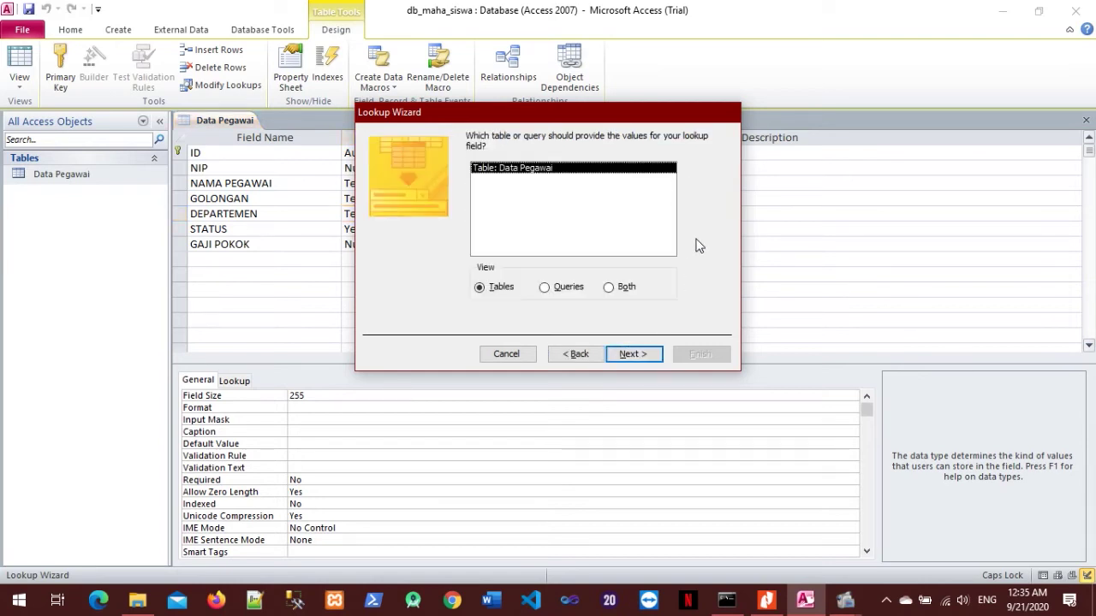
# Check the PDF for the department values and remaining Lookup Wizard pages, and cancel the wizard open in Access.
pyautogui.click(770, 604)
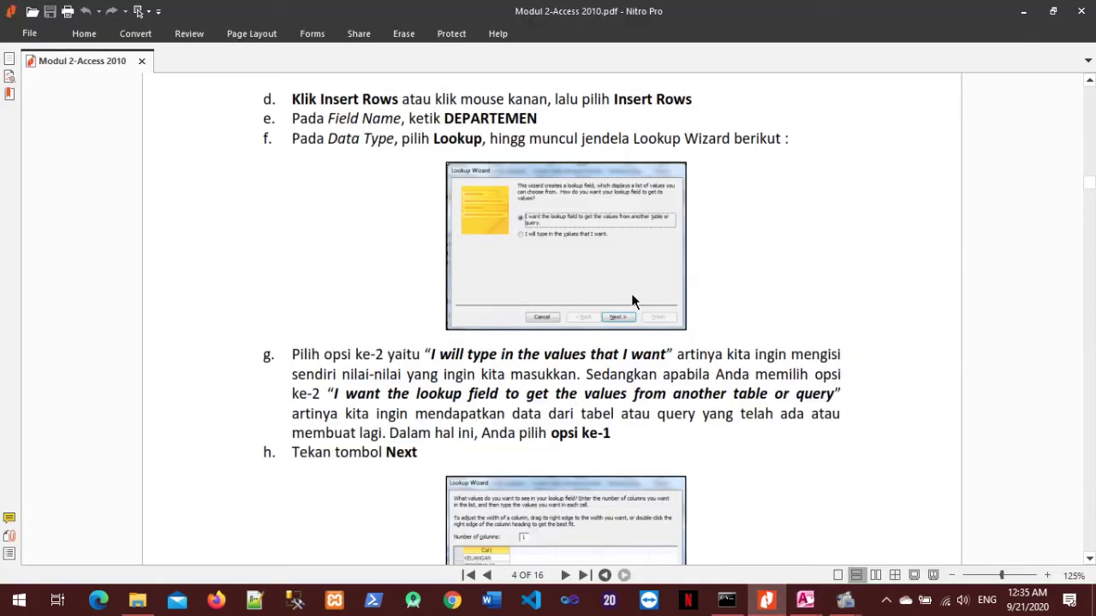
pyautogui.scroll(-5, 495, 268)
pyautogui.scroll(-1, 510, 285)
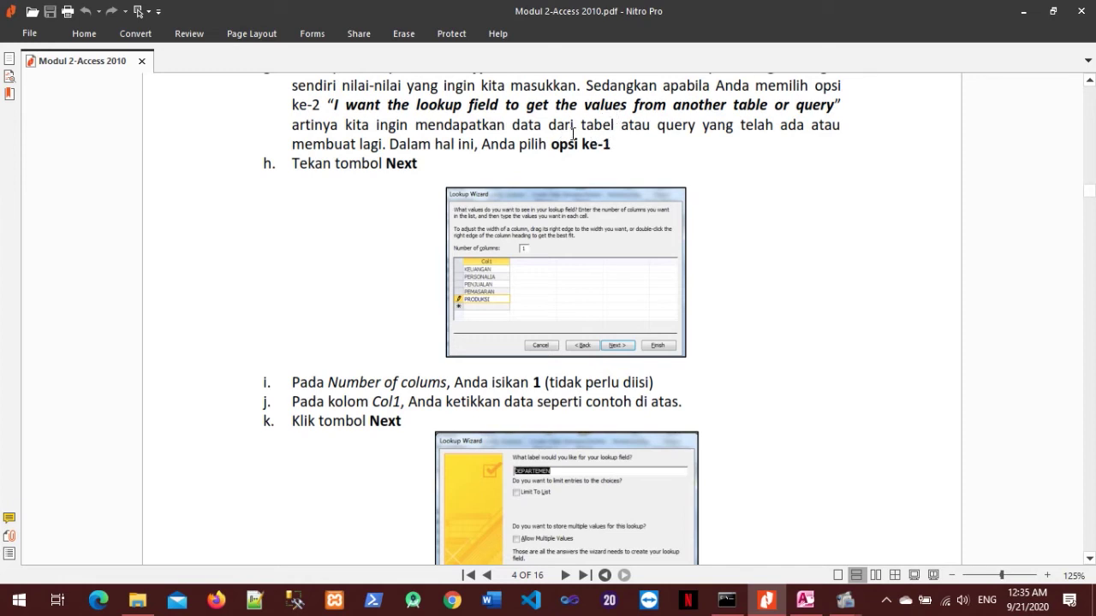
pyautogui.scroll(-3, 335, 362)
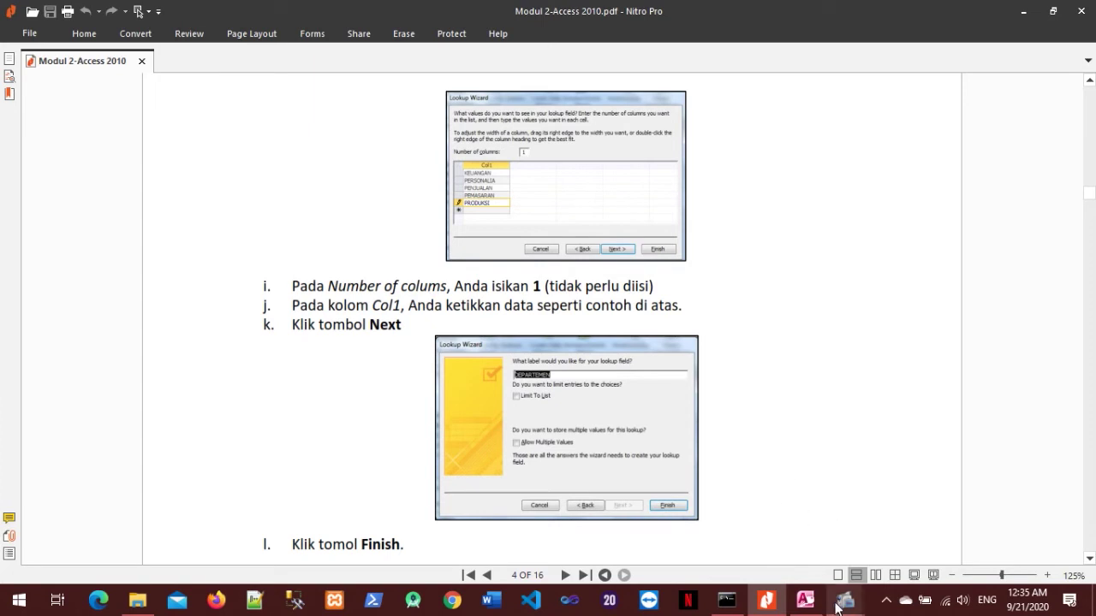
pyautogui.click(805, 599)
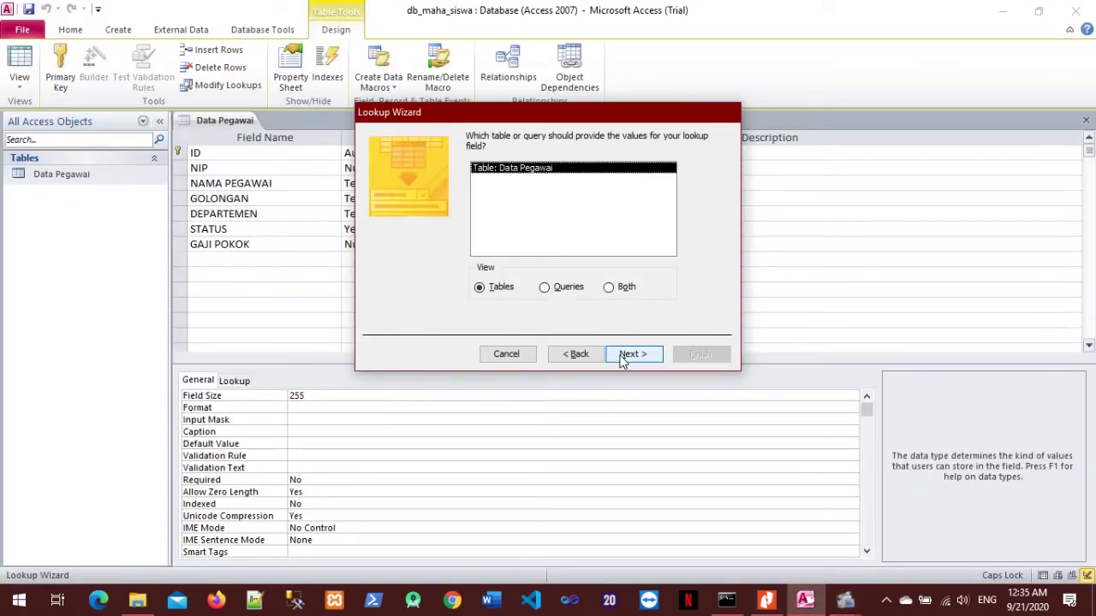
pyautogui.click(522, 357)
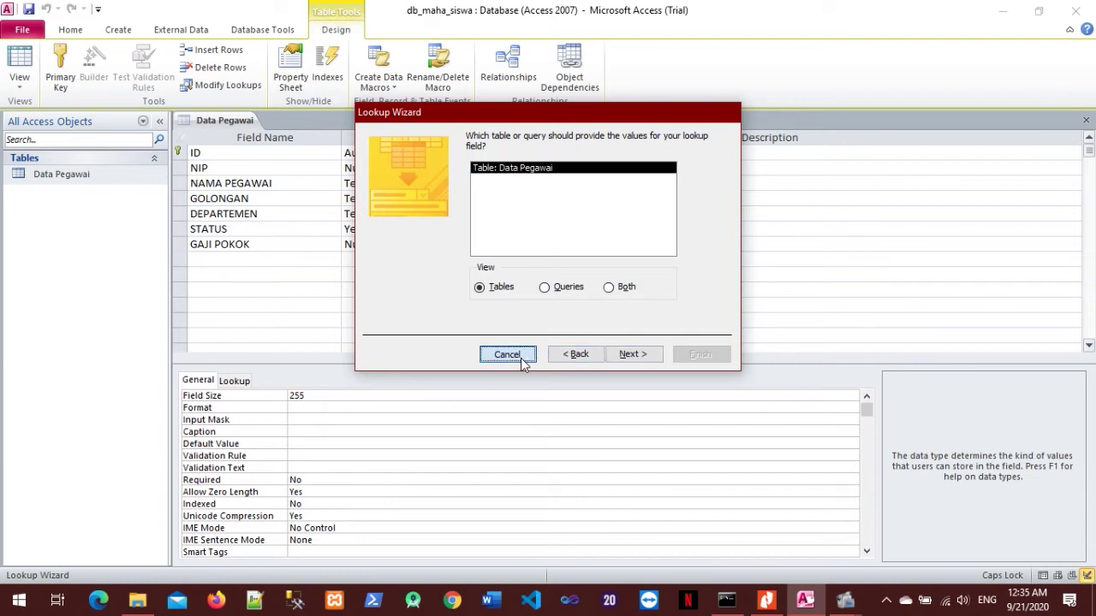
# Create a new table, switch it to Design View and save it under the name DEPARTEMEN.
pyautogui.rightClick(67, 178)
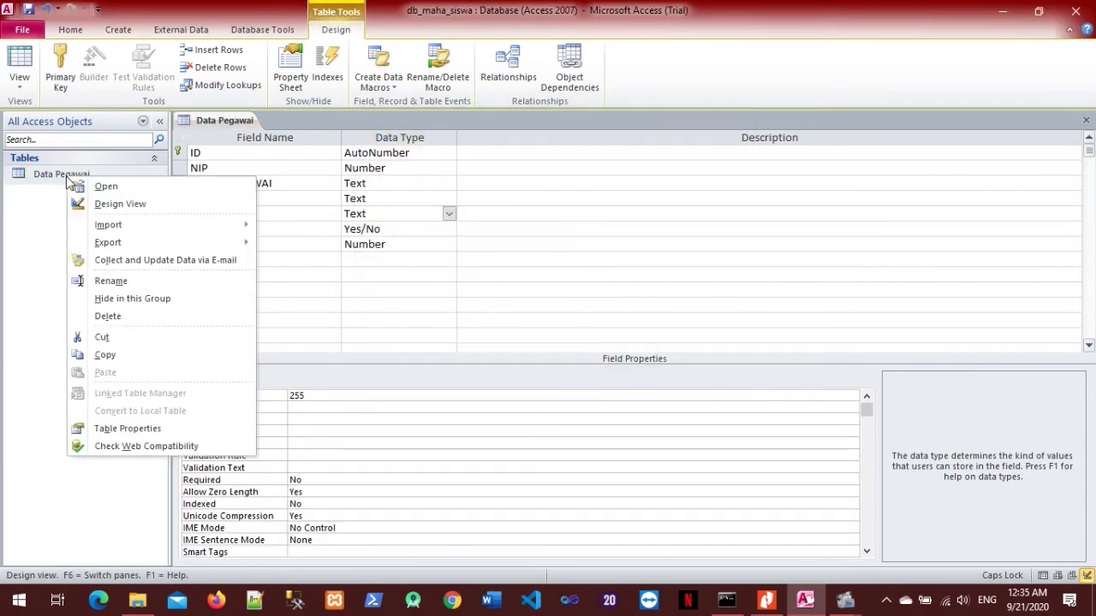
pyautogui.click(53, 179)
pyautogui.click(118, 29)
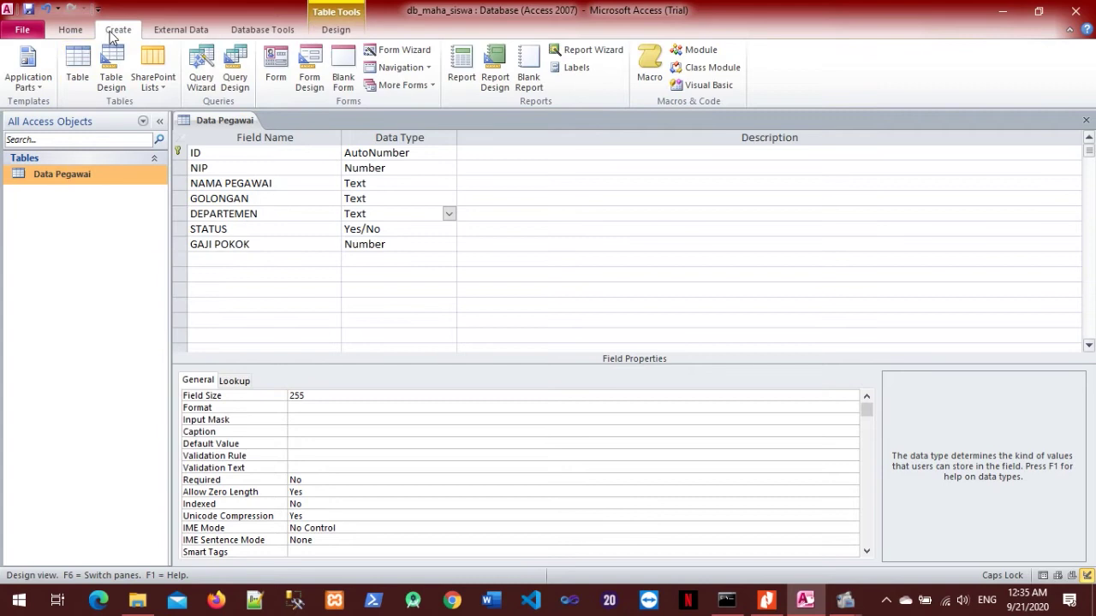
pyautogui.click(78, 67)
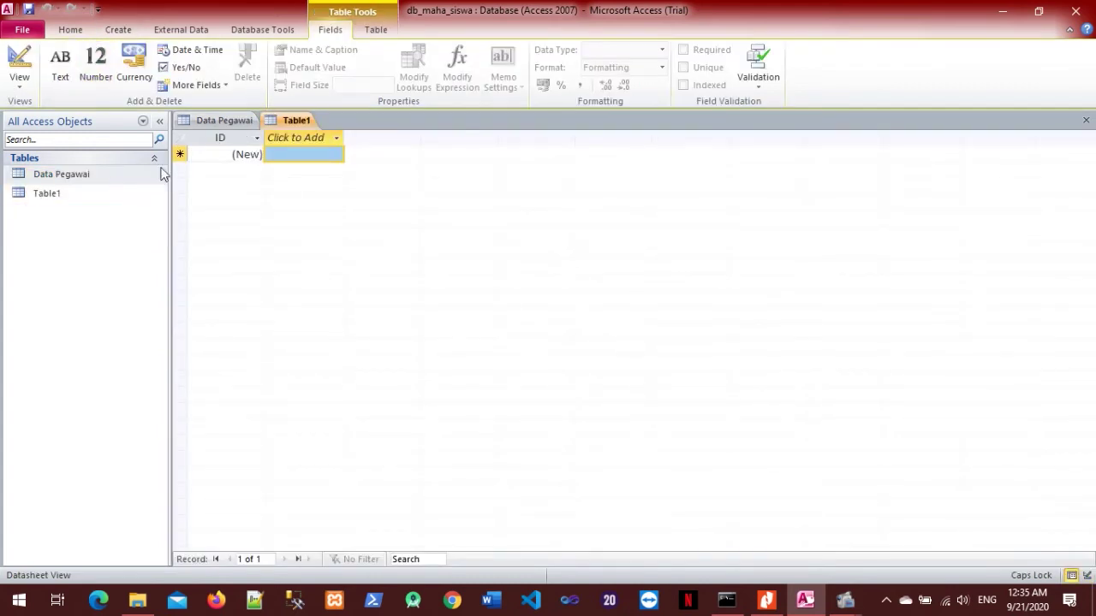
pyautogui.click(107, 198)
pyautogui.rightClick(106, 198)
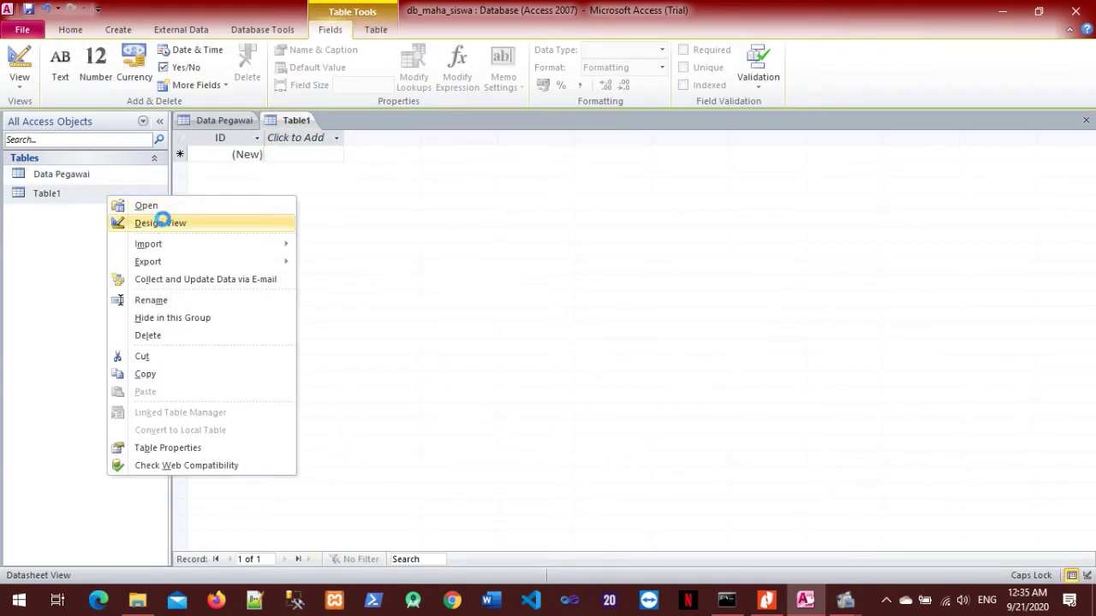
pyautogui.click(129, 222)
pyautogui.write('DE')
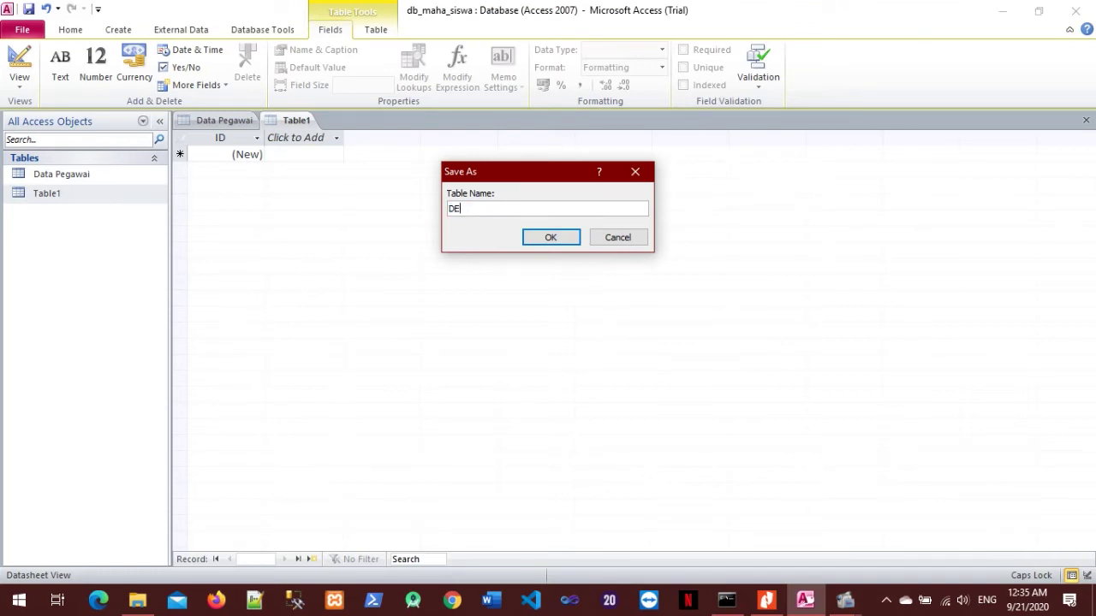
pyautogui.write('PARTEMEN')
pyautogui.press('Return')
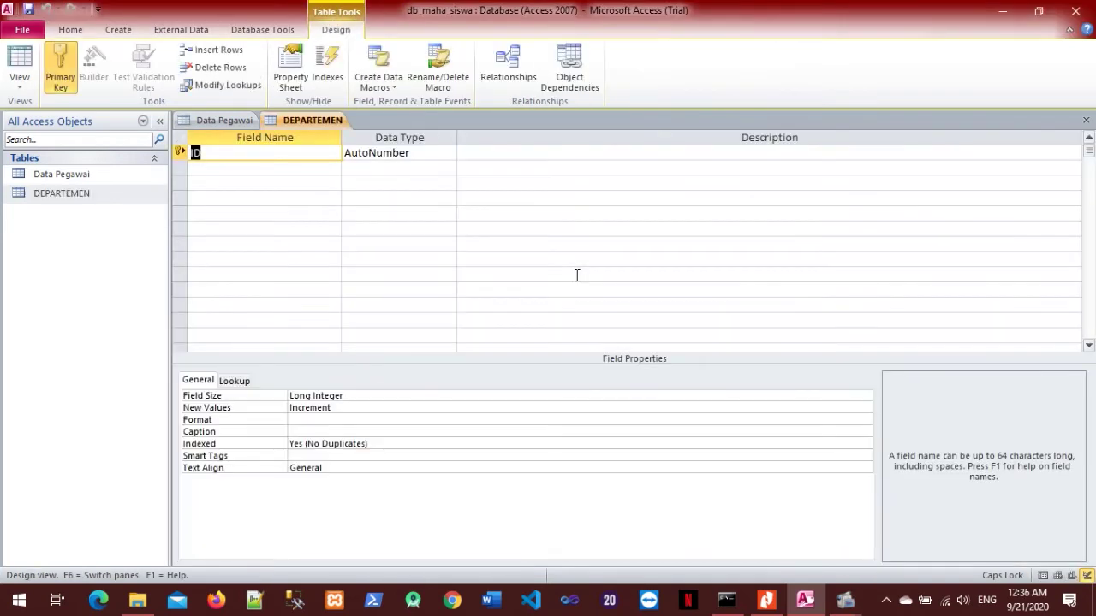
# Add a NAMA DEPARTEMEN field below ID in the DEPARTEMEN table, keeping the default Text data type.
pyautogui.click(315, 164)
pyautogui.write('NAMA DEPARTEMEN')
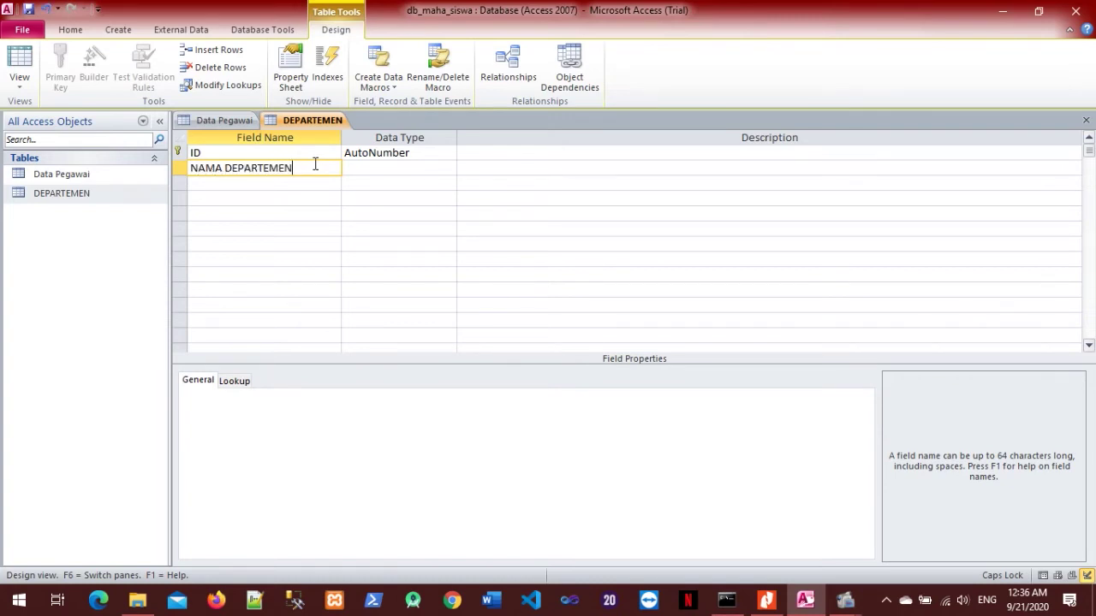
pyautogui.press('Tab')
pyautogui.press('Tab')
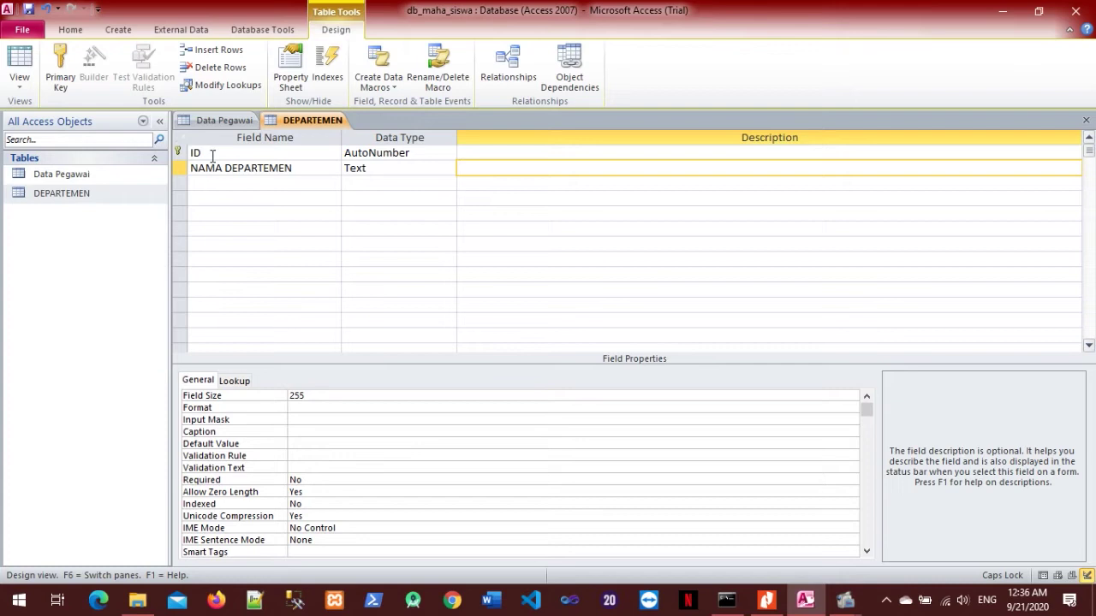
# Rename the primary key field ID by pasting in NAMA DEPARTEMEN, and set its data type to Text.
pyautogui.click(256, 154)
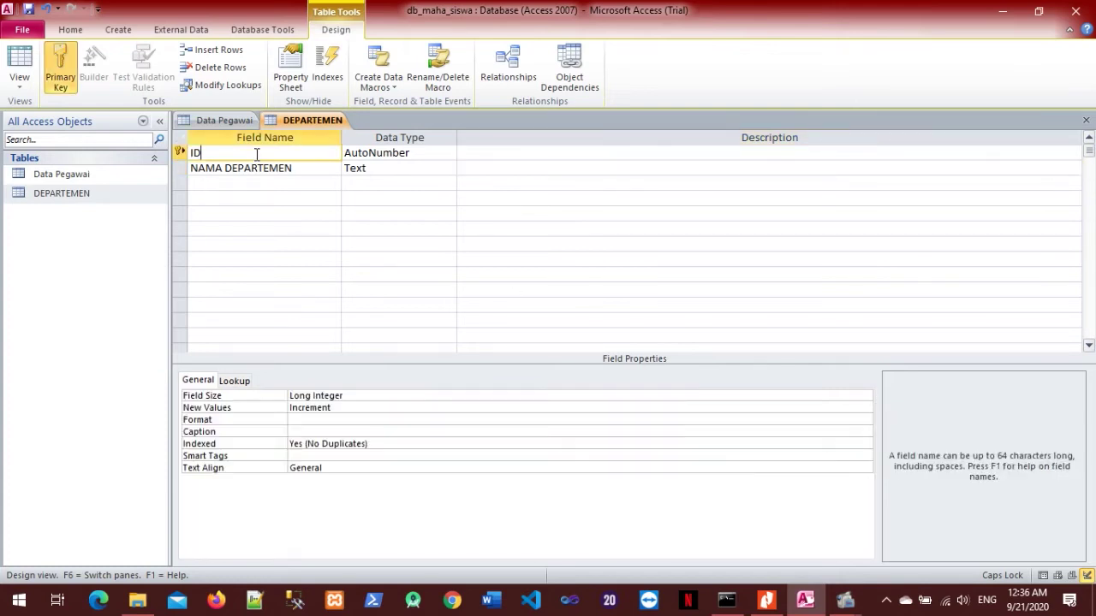
pyautogui.doubleClick(274, 175)
pyautogui.moveTo(299, 170); pyautogui.dragTo(143, 174)
pyautogui.hotkey('ctrl', 'c')
pyautogui.click(231, 154)
pyautogui.doubleClick(231, 154)
pyautogui.hotkey('ctrl', 'v')
pyautogui.click(383, 152)
pyautogui.click(447, 152)
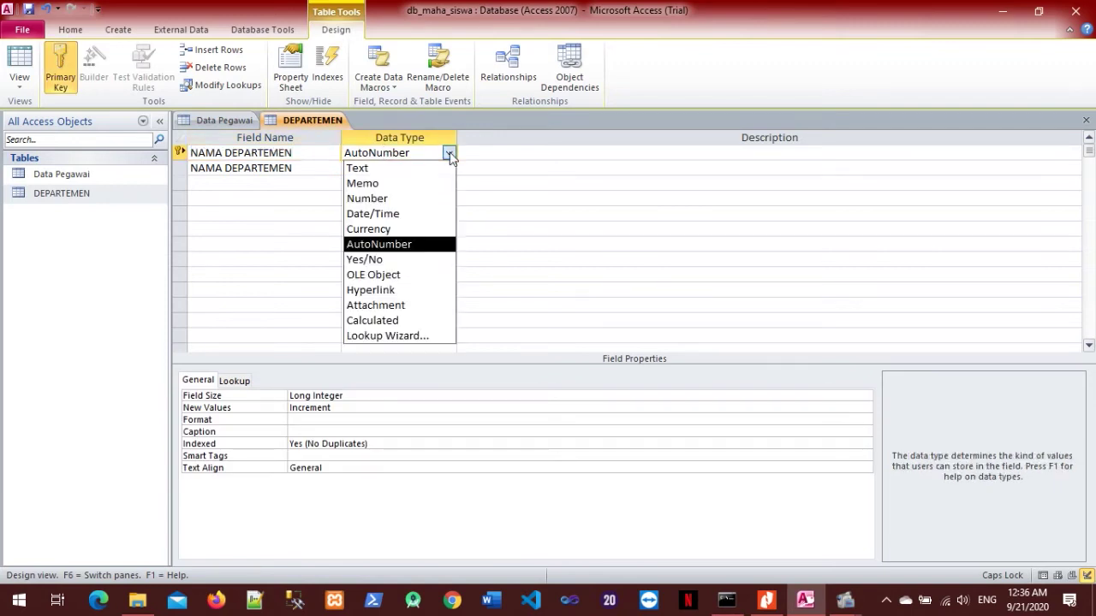
pyautogui.click(376, 168)
# Delete the duplicate NAMA DEPARTEMEN field in the second row, keeping the primary key field.
pyautogui.click(181, 168)
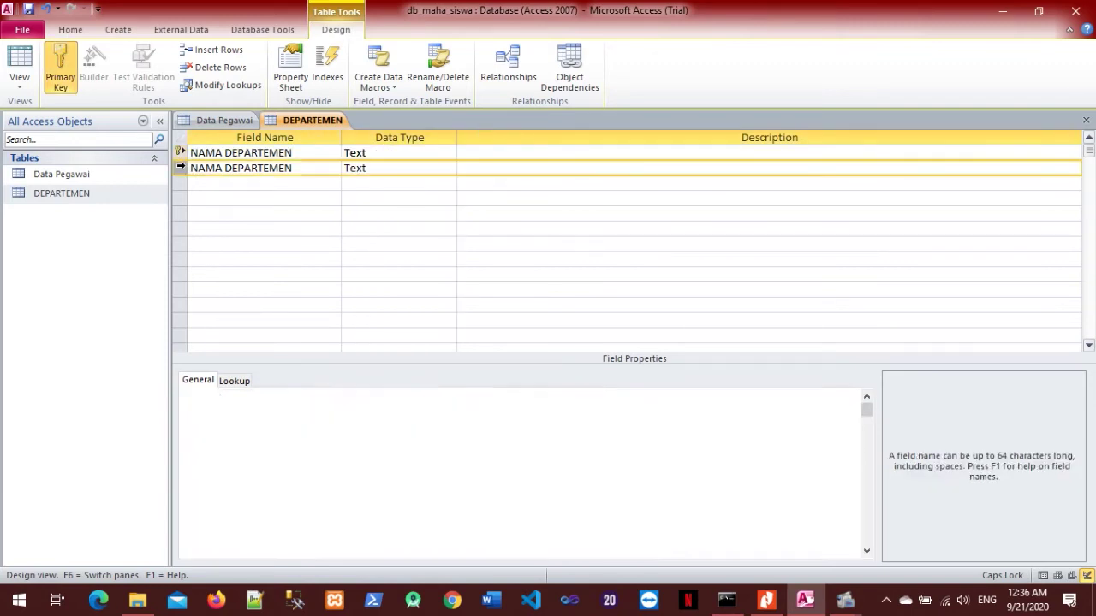
pyautogui.rightClick(182, 168)
pyautogui.click(234, 269)
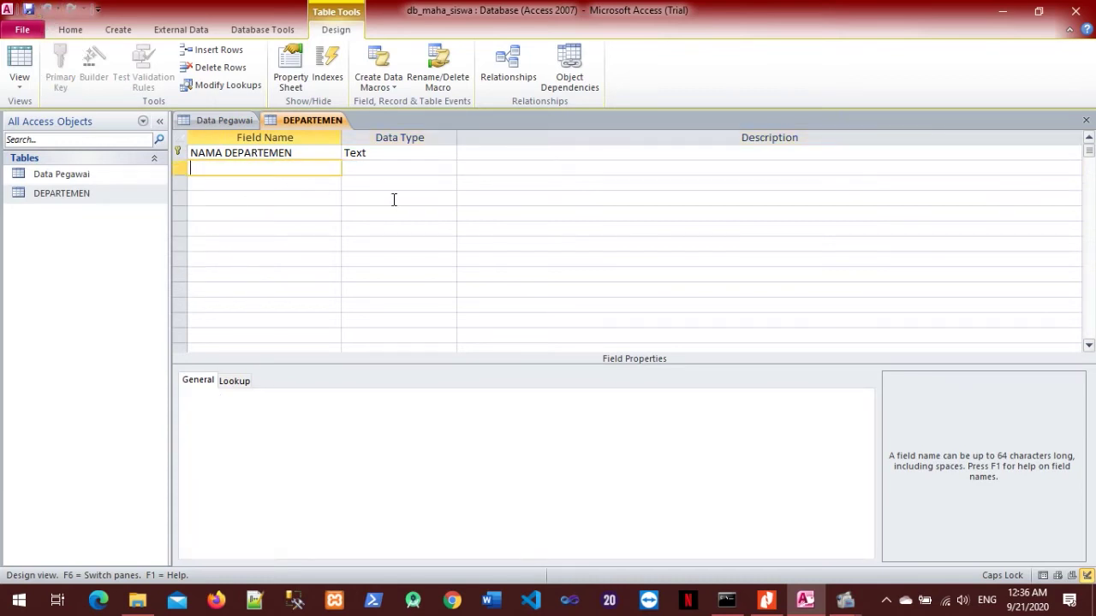
# Open the DEPARTEMEN table in Datasheet View and widen the NAMA DEPARTEMEN column to fit its full heading.
pyautogui.click(91, 192)
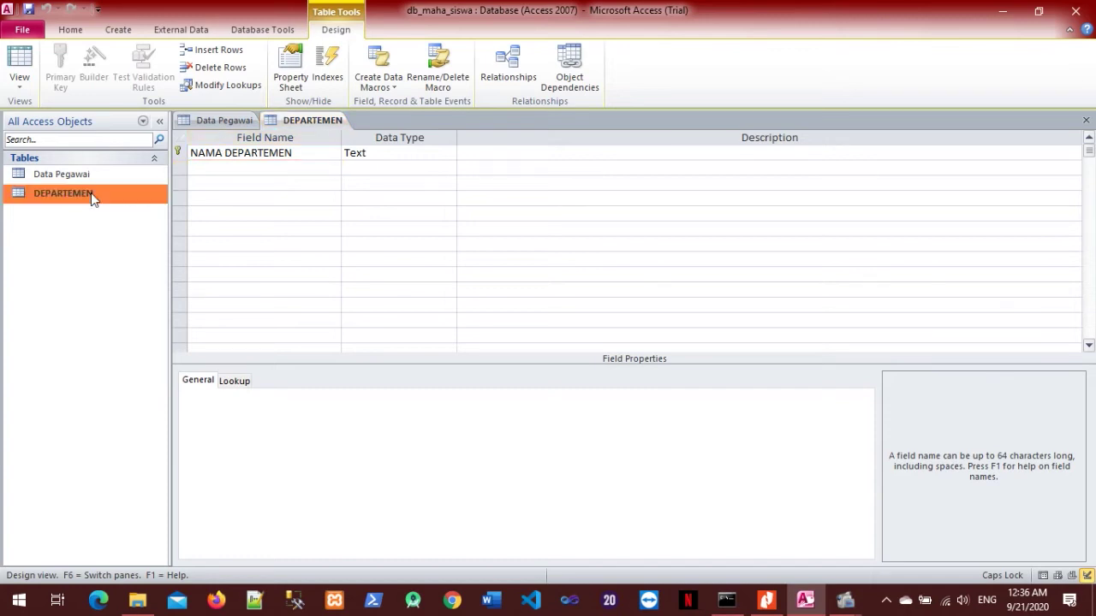
pyautogui.doubleClick(91, 193)
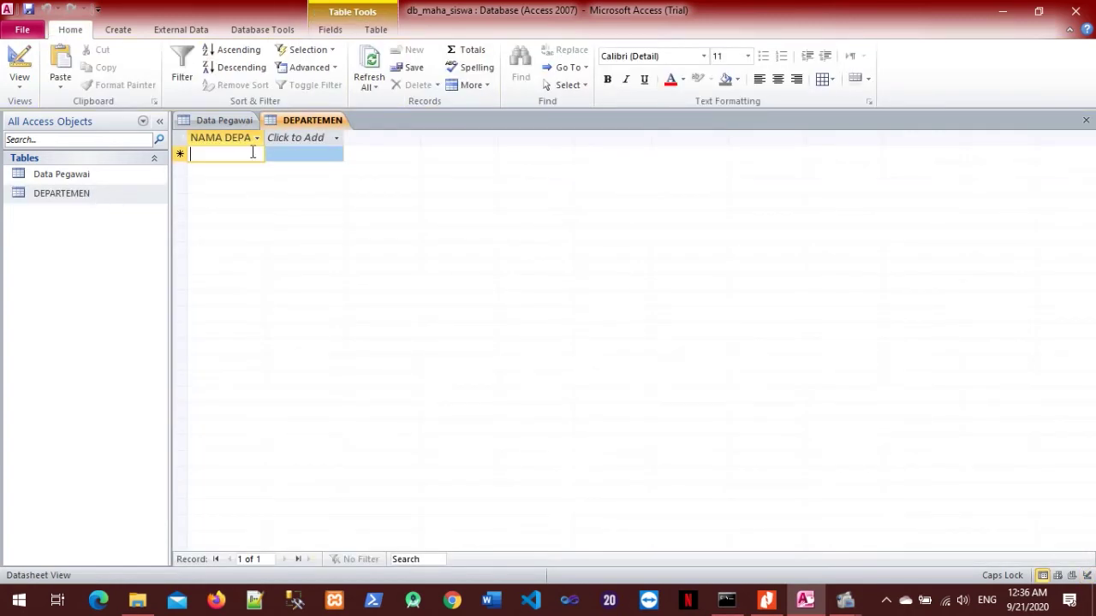
pyautogui.moveTo(262, 139); pyautogui.dragTo(386, 139)
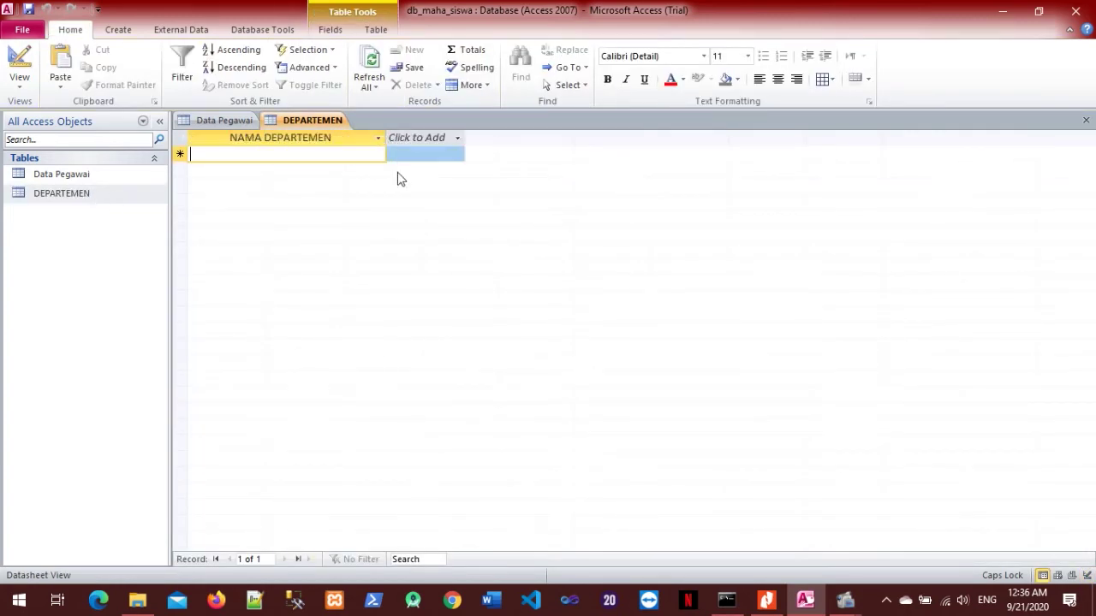
# Enter KEUANGAN and PERSONALIA as the first two records in the NAMA DEPARTEMEN column.
pyautogui.write('K')
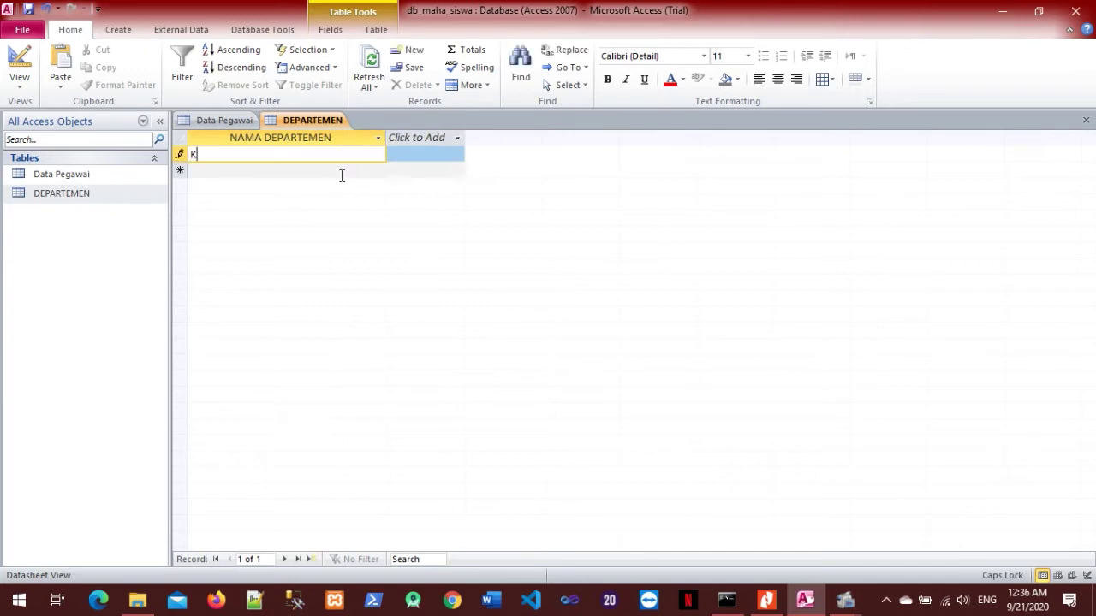
pyautogui.write('EUANGAN')
pyautogui.press('Return')
pyautogui.write('P')
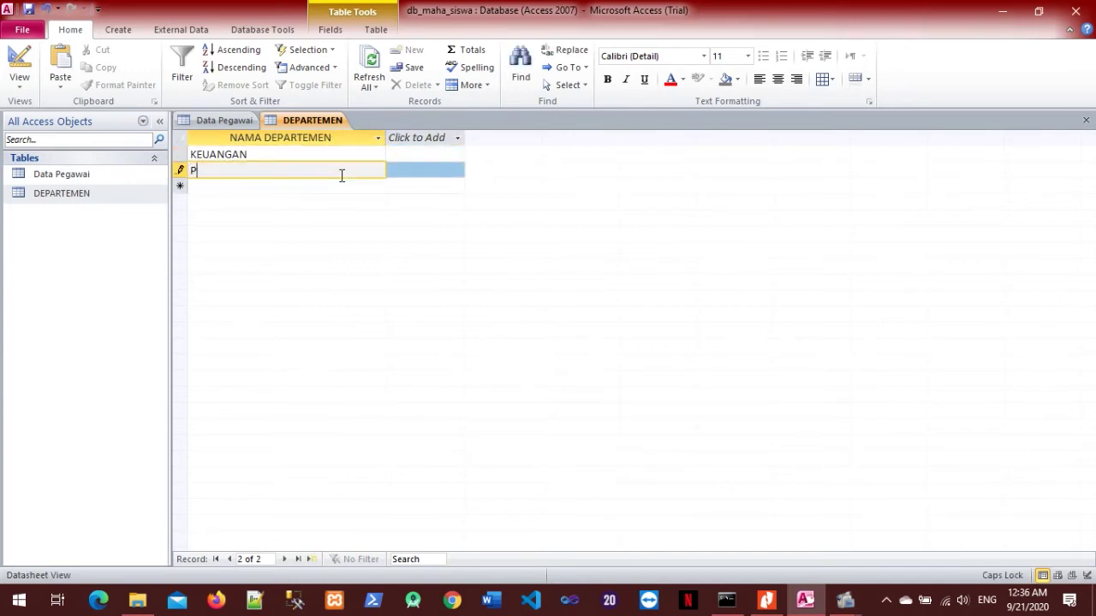
pyautogui.write('ERSONALIA')
pyautogui.press('Return')
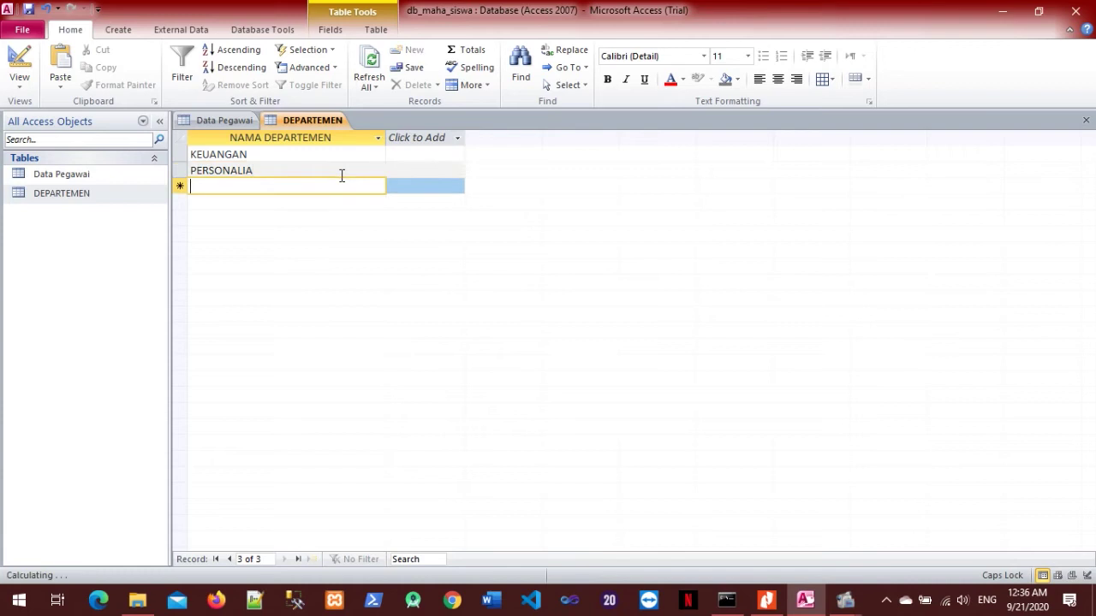
# Check the remaining department names in the PDF and add PENJUALAN, PEMASARAN and PRODUKSI as records in the Access table.
pyautogui.hotkey('alt', 'Tab')
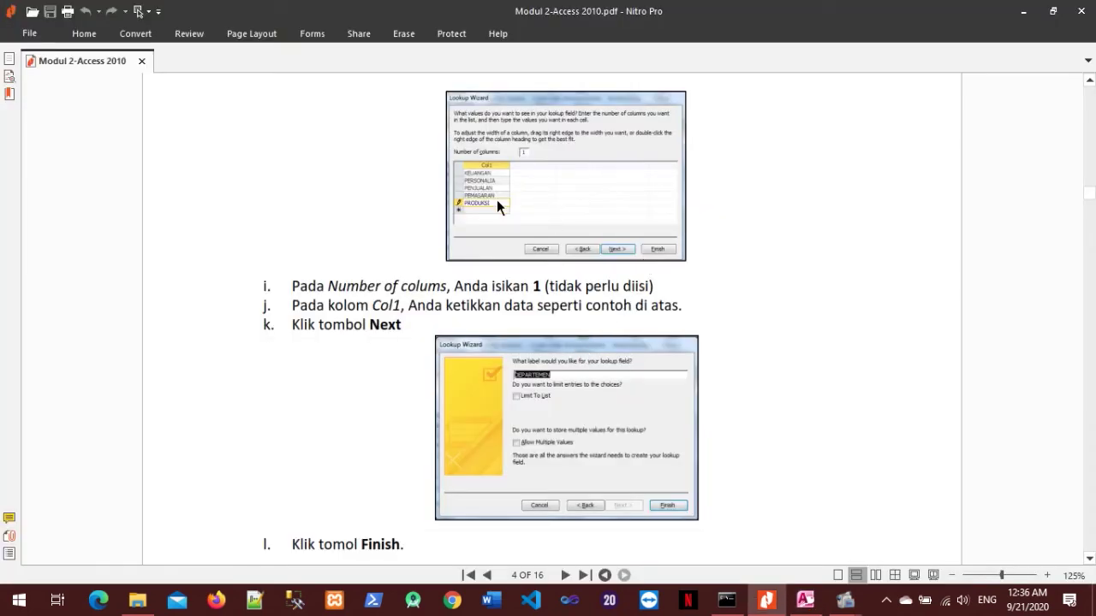
pyautogui.hotkey('alt', 'Tab')
pyautogui.write('PENJ')
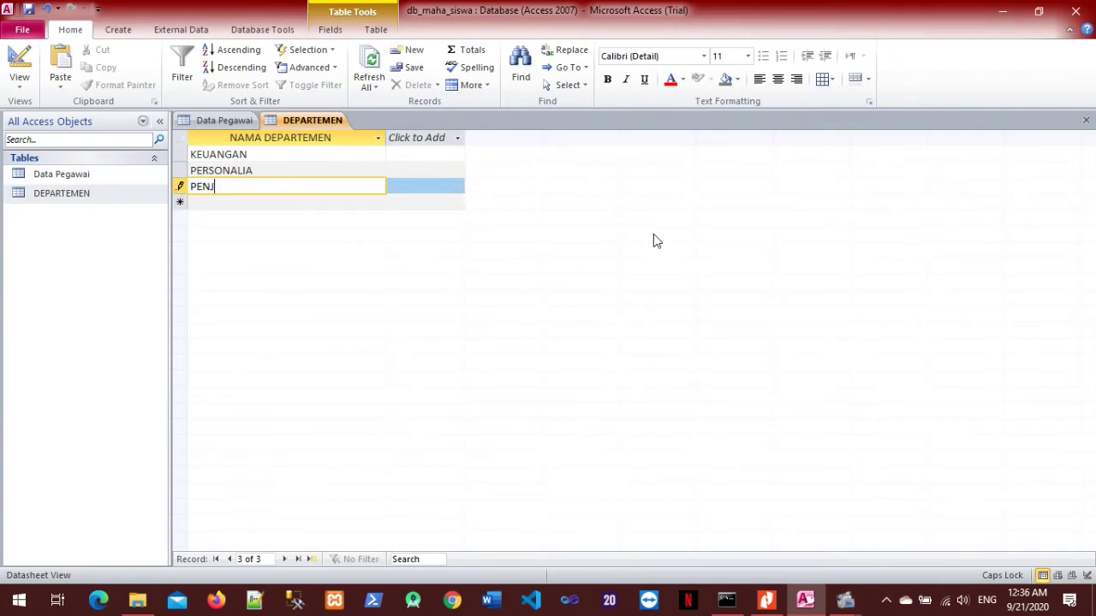
pyautogui.write('UALAN')
pyautogui.press('Return')
pyautogui.write('PEMASARAN')
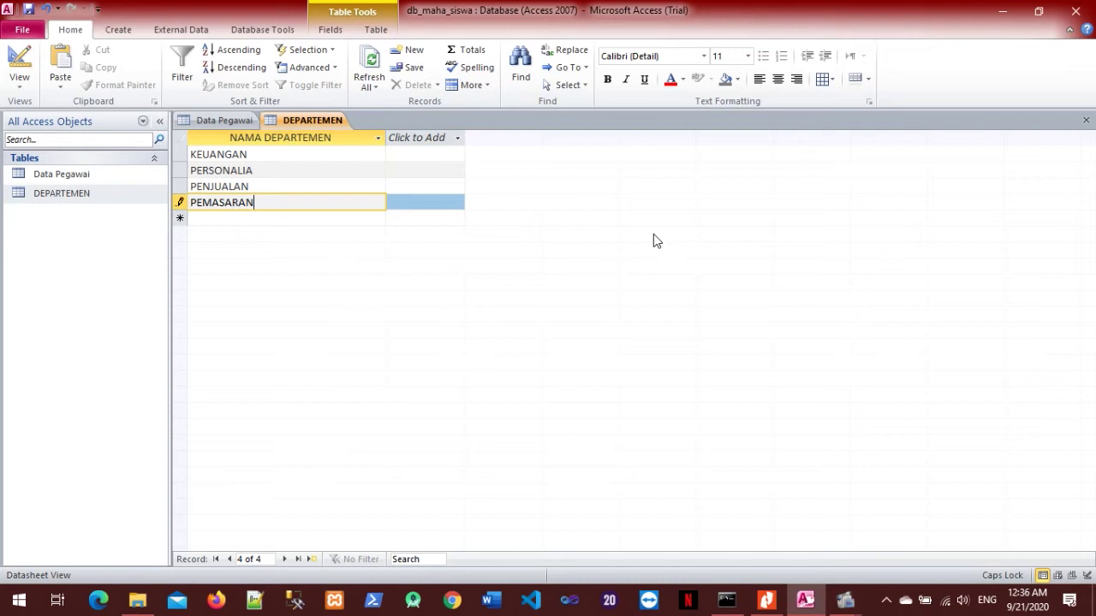
pyautogui.press('Return')
pyautogui.write('PRODUS')
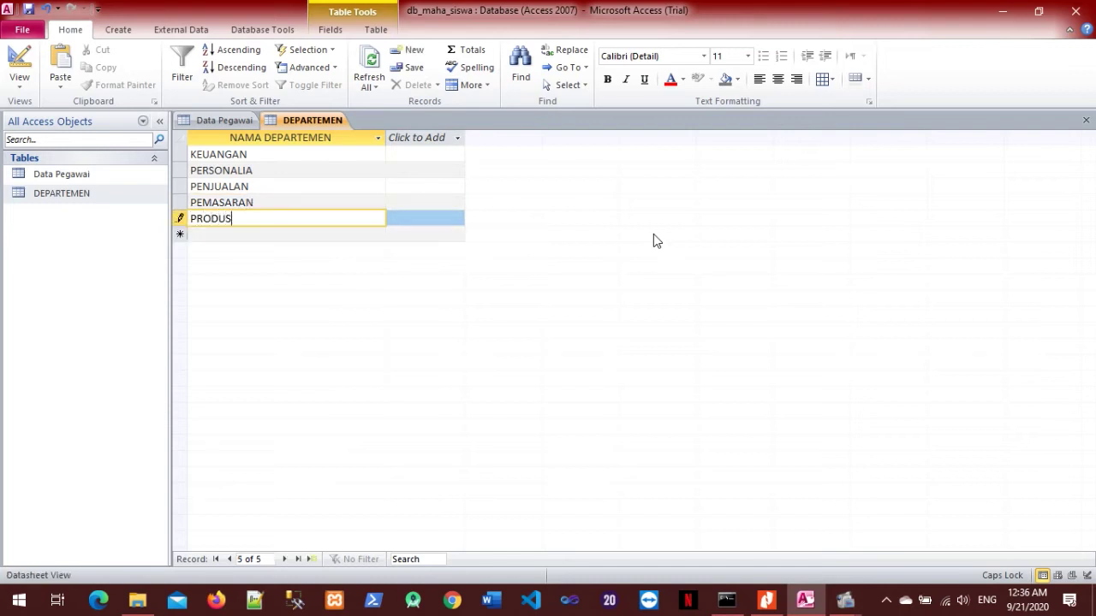
pyautogui.press('BackSpace')
pyautogui.write('KSI')
pyautogui.press('Return')
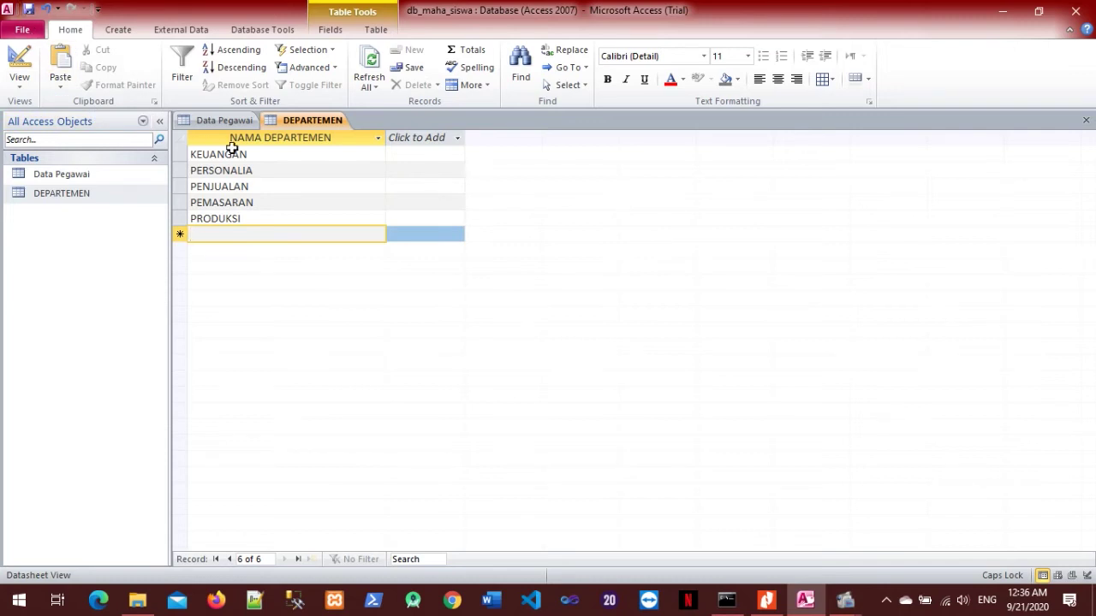
# Return to the Data Pegawai design and start DEPARTEMEN's Lookup Wizard, getting values from another table or query.
pyautogui.click(223, 122)
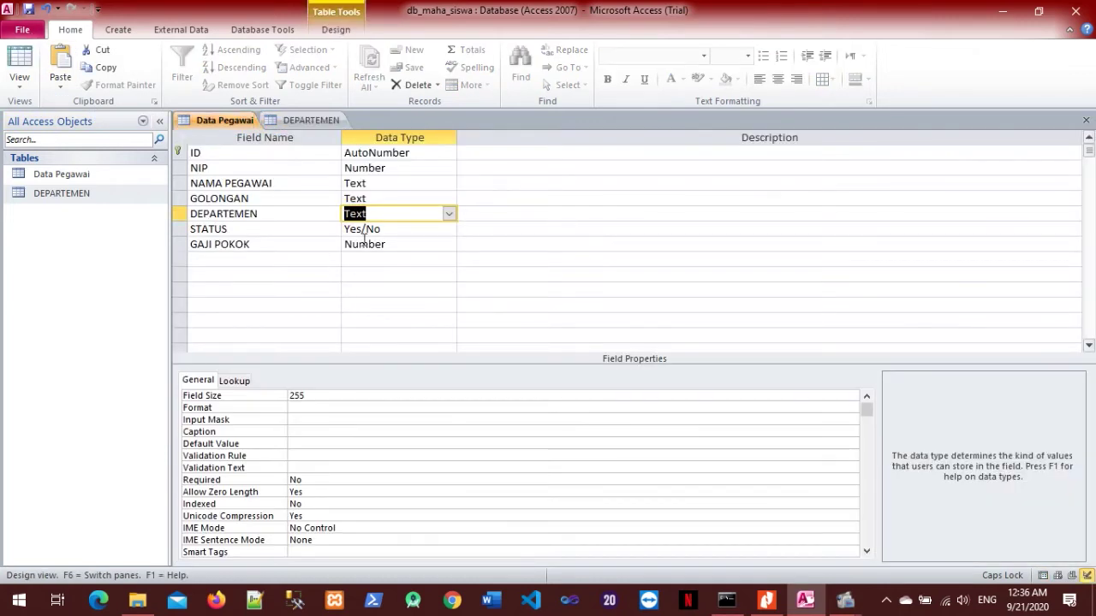
pyautogui.click(449, 214)
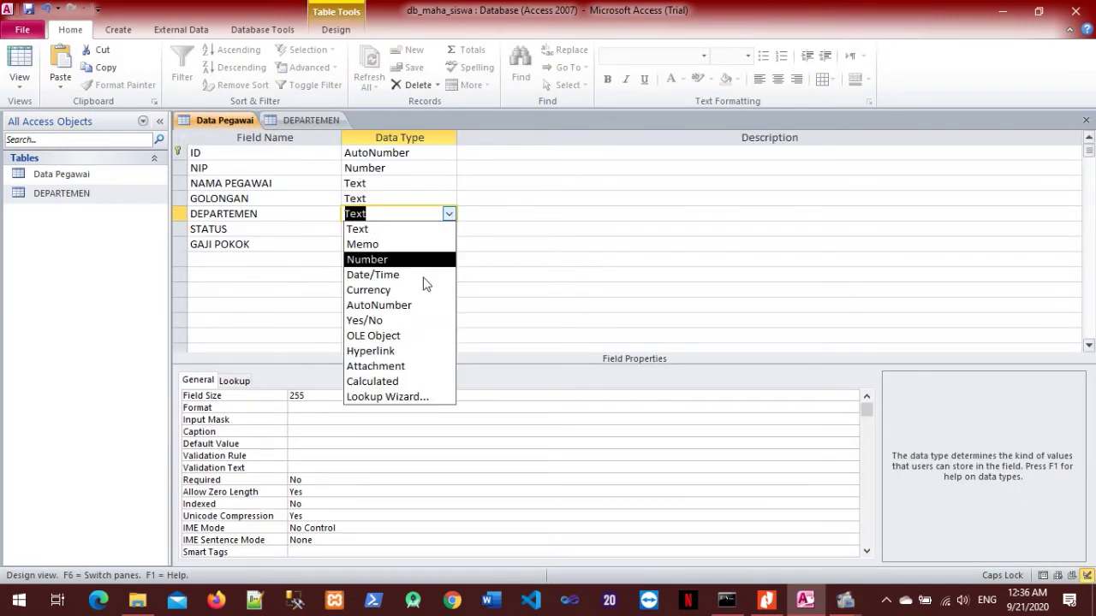
pyautogui.click(402, 393)
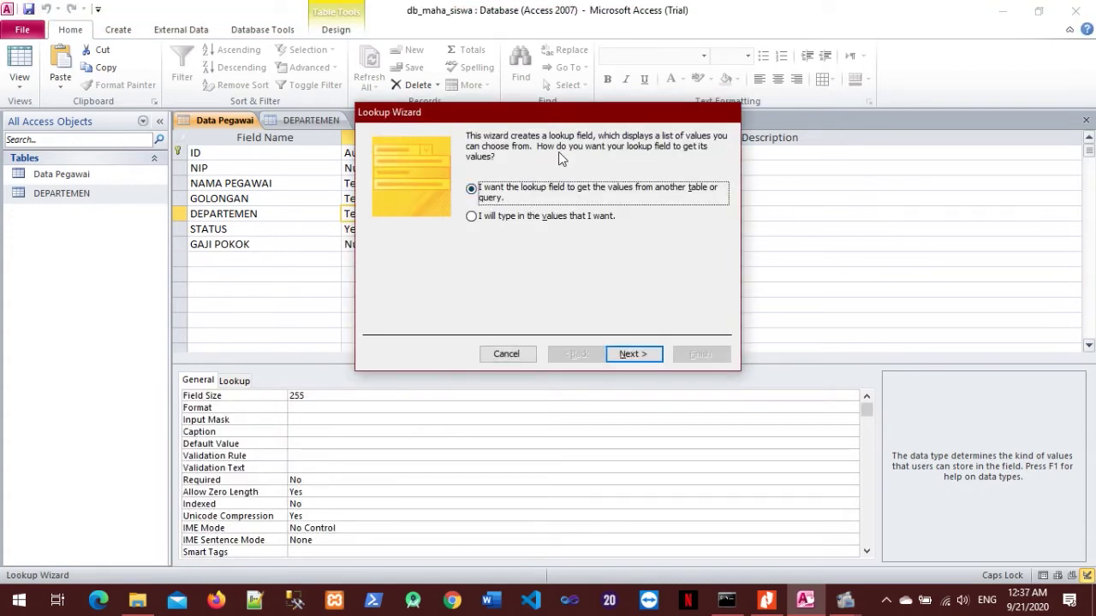
pyautogui.click(633, 354)
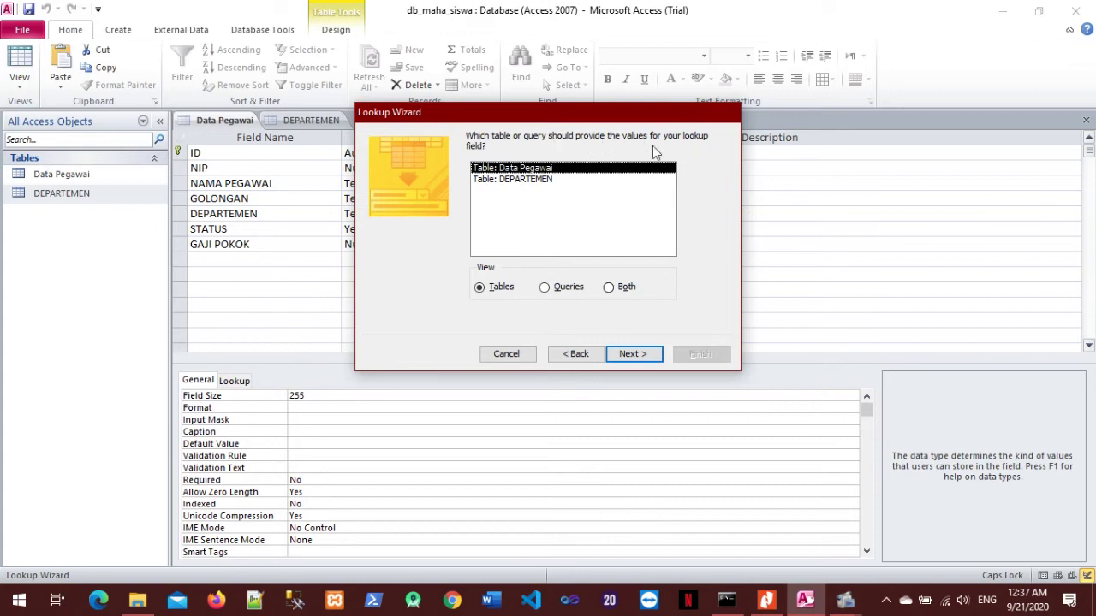
# Choose the DEPARTEMEN table as the lookup source and include its NAMA DEPARTEMEN field.
pyautogui.click(561, 179)
pyautogui.click(614, 348)
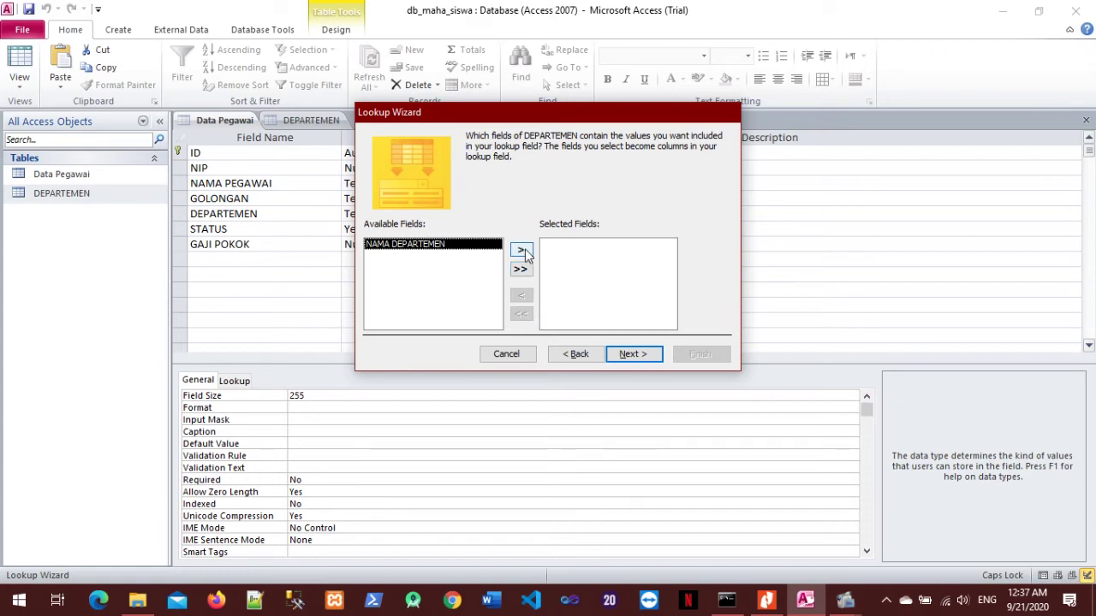
pyautogui.click(522, 252)
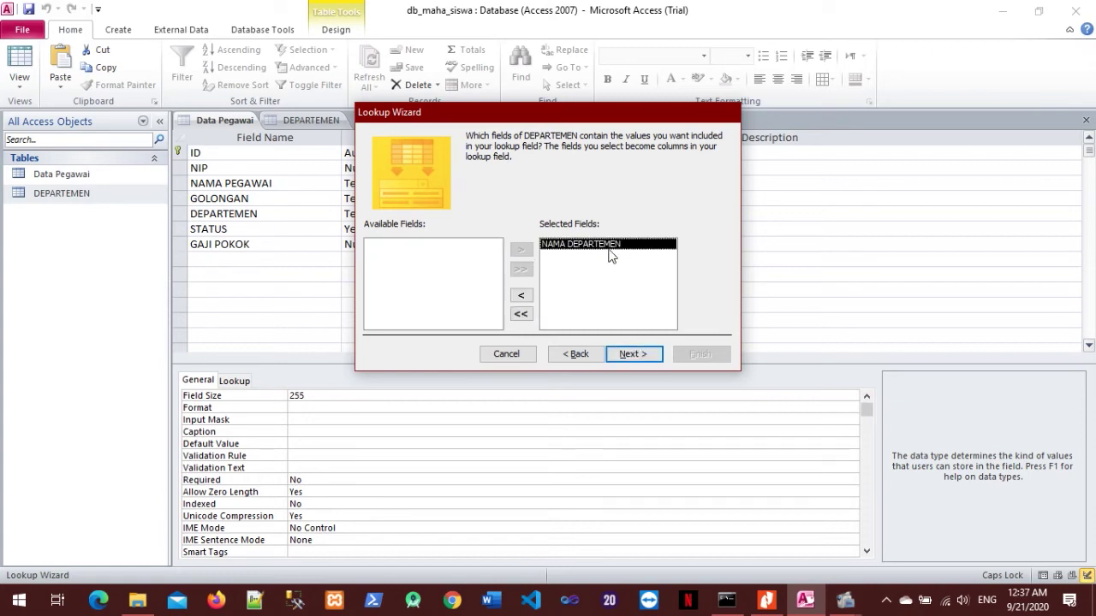
pyautogui.click(628, 353)
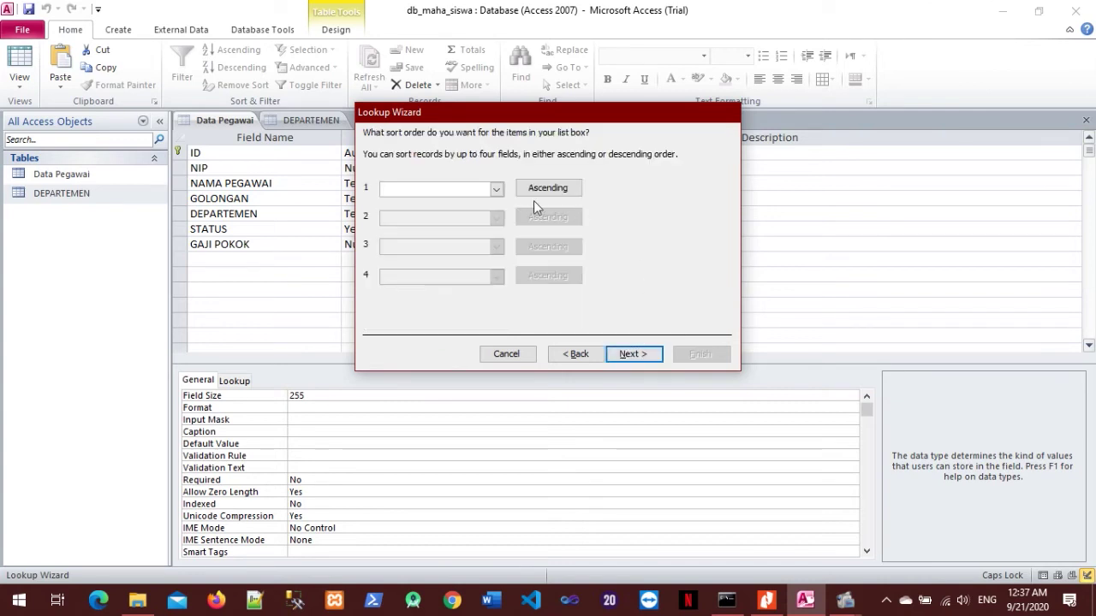
# Sort the lookup list by NAMA DEPARTEMEN ascending, finish the wizard with the DEPARTEMEN label, and agree to save the table.
pyautogui.click(497, 188)
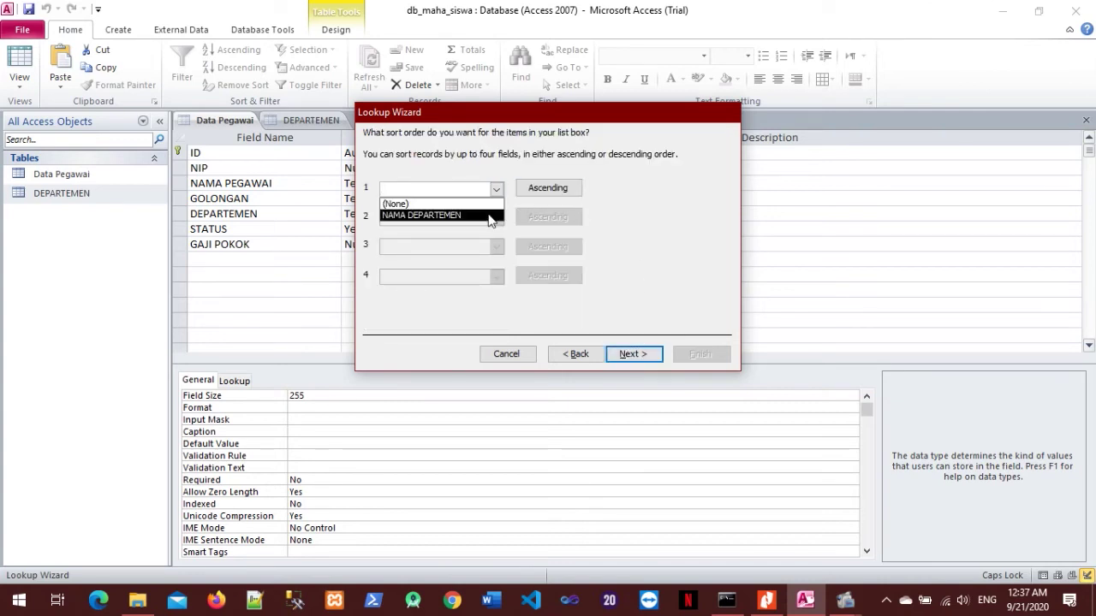
pyautogui.click(489, 216)
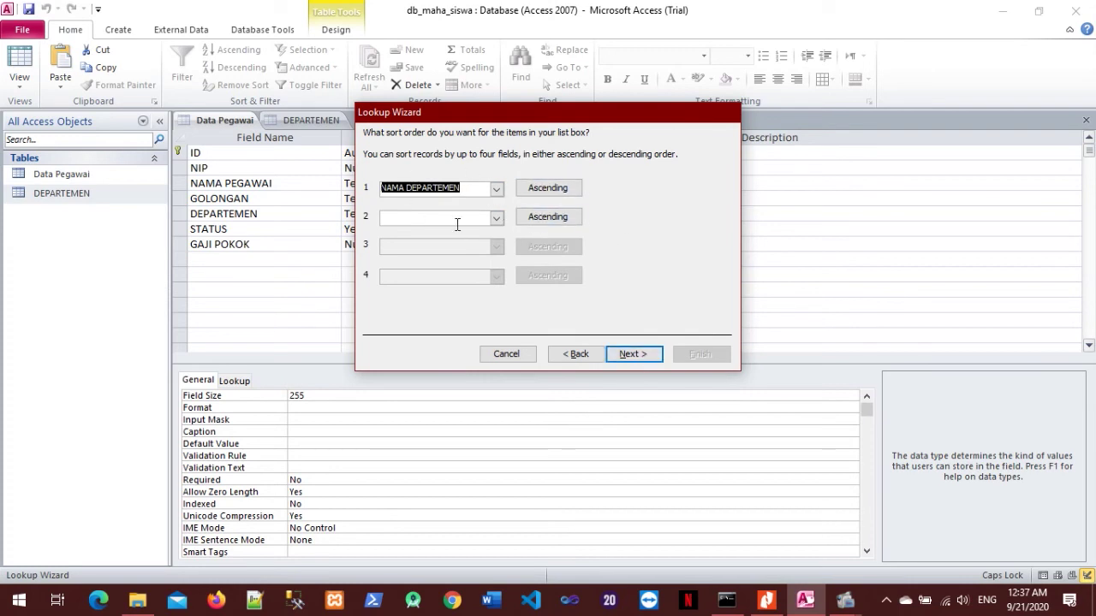
pyautogui.click(635, 358)
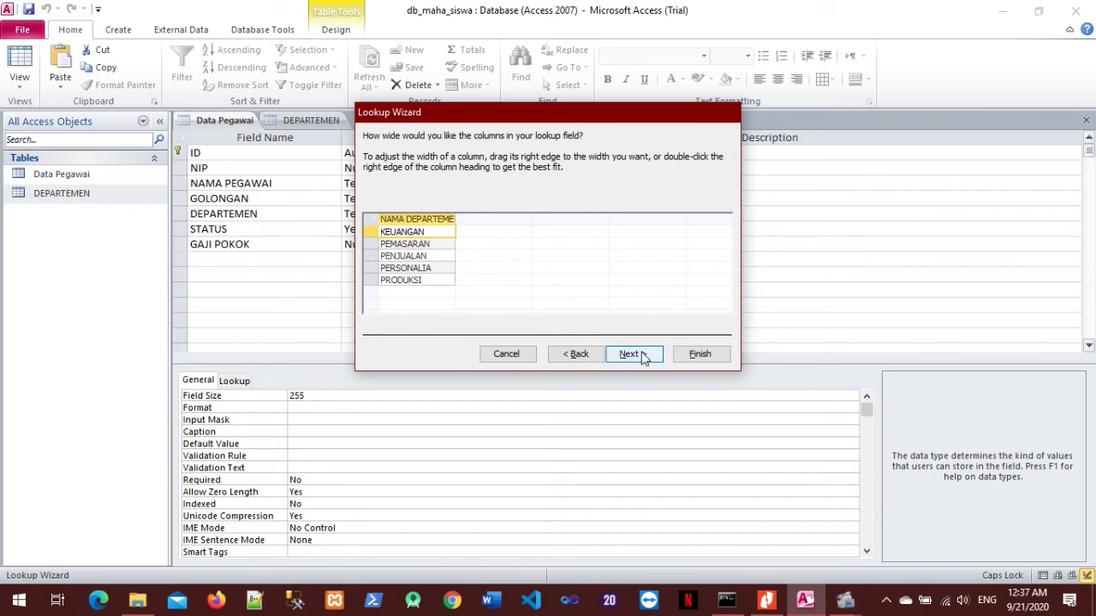
pyautogui.click(633, 355)
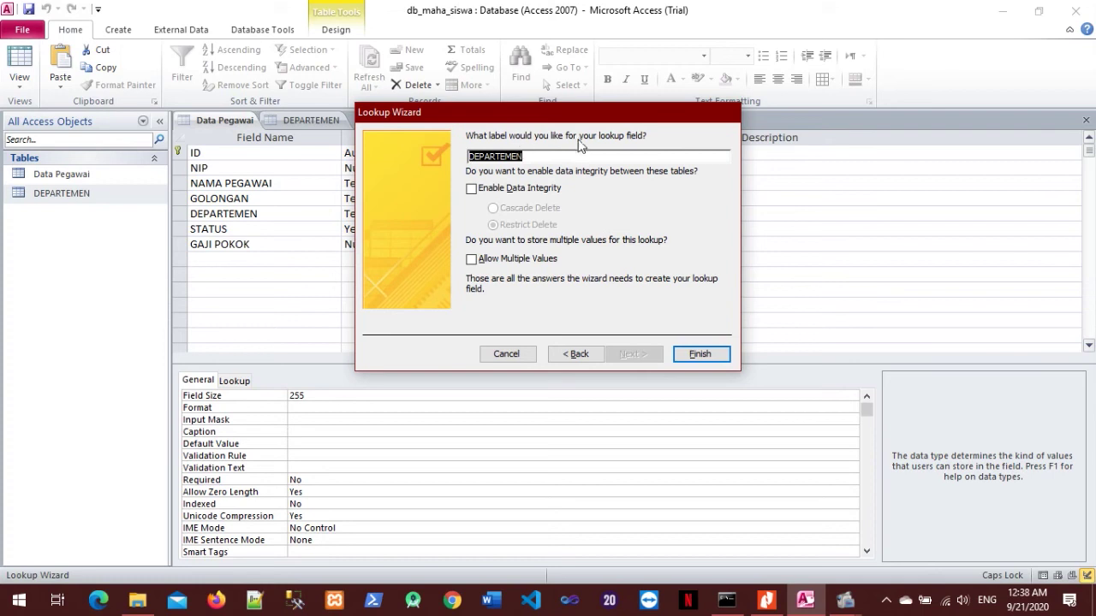
pyautogui.click(700, 354)
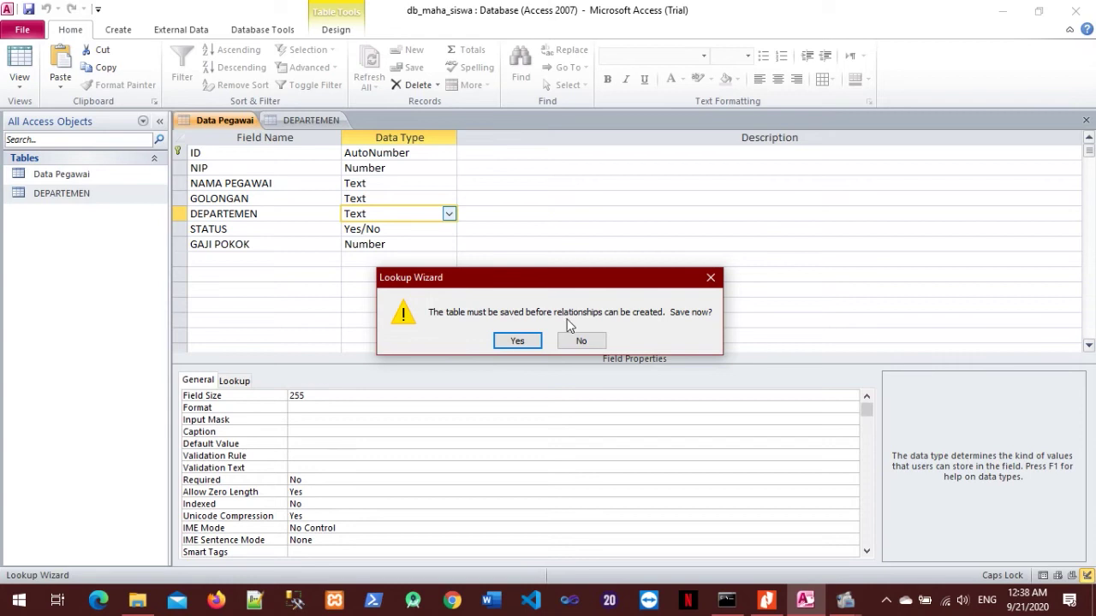
pyautogui.click(517, 340)
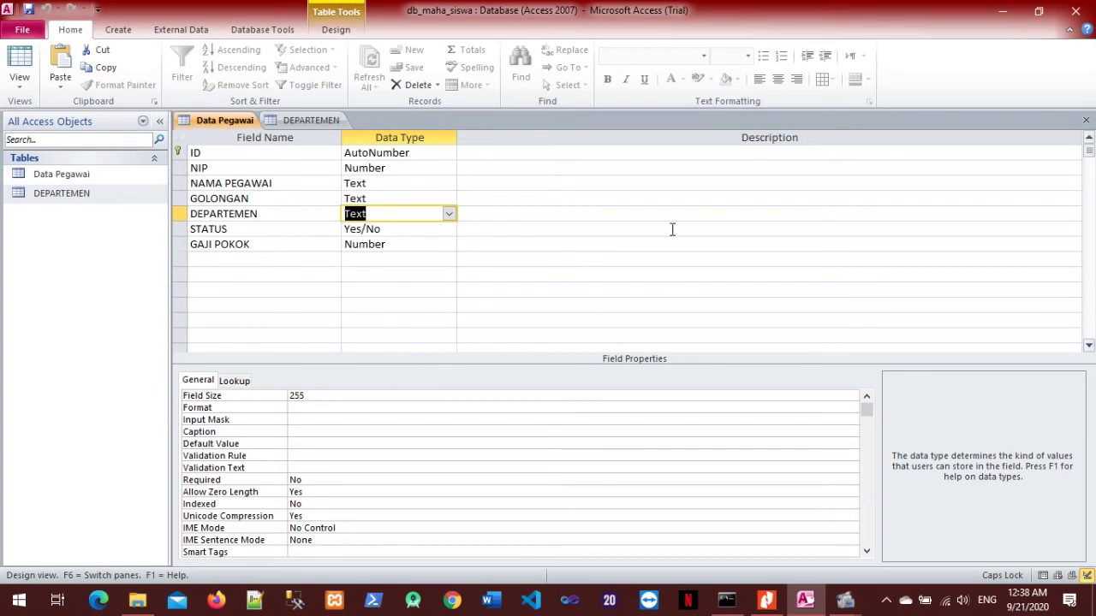
# Switch to the Modul 2-Access 2010 PDF and check the instructions that follow the Lookup Wizard steps.
pyautogui.click(766, 600)
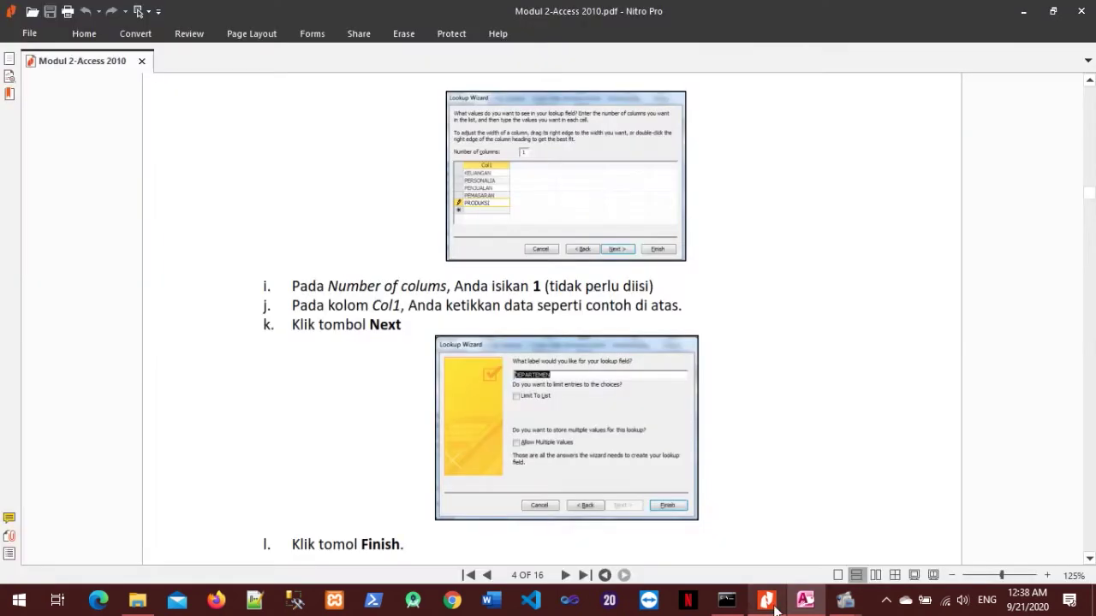
pyautogui.scroll(-3, 520, 355)
pyautogui.scroll(-3, 520, 355)
pyautogui.scroll(-1, 445, 325)
pyautogui.scroll(8, 449, 349)
pyautogui.scroll(3, 448, 349)
pyautogui.scroll(-10, 421, 374)
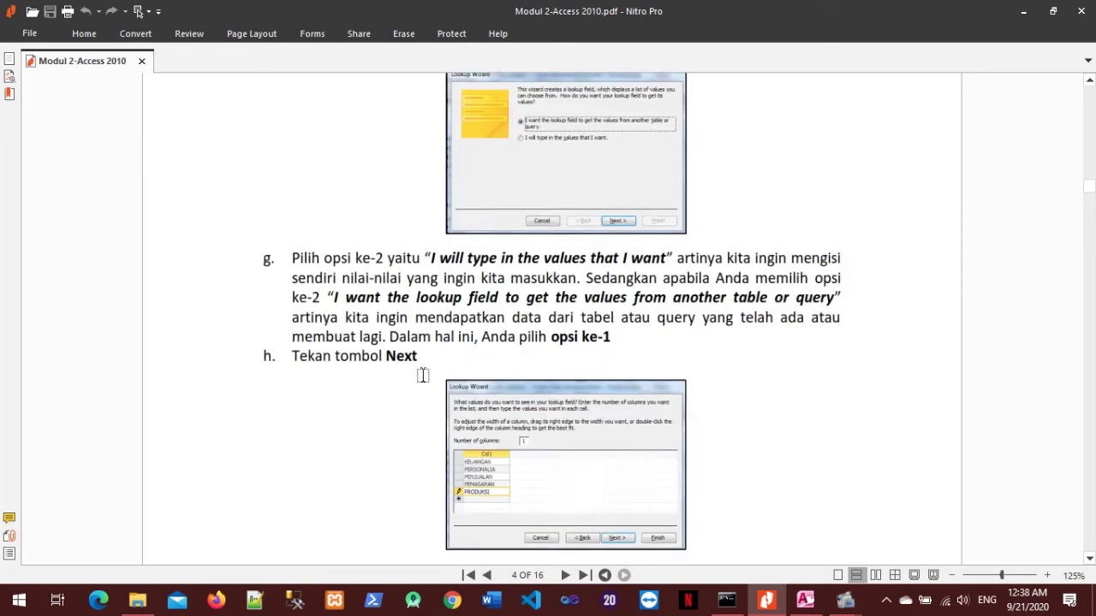
pyautogui.scroll(-2, 446, 374)
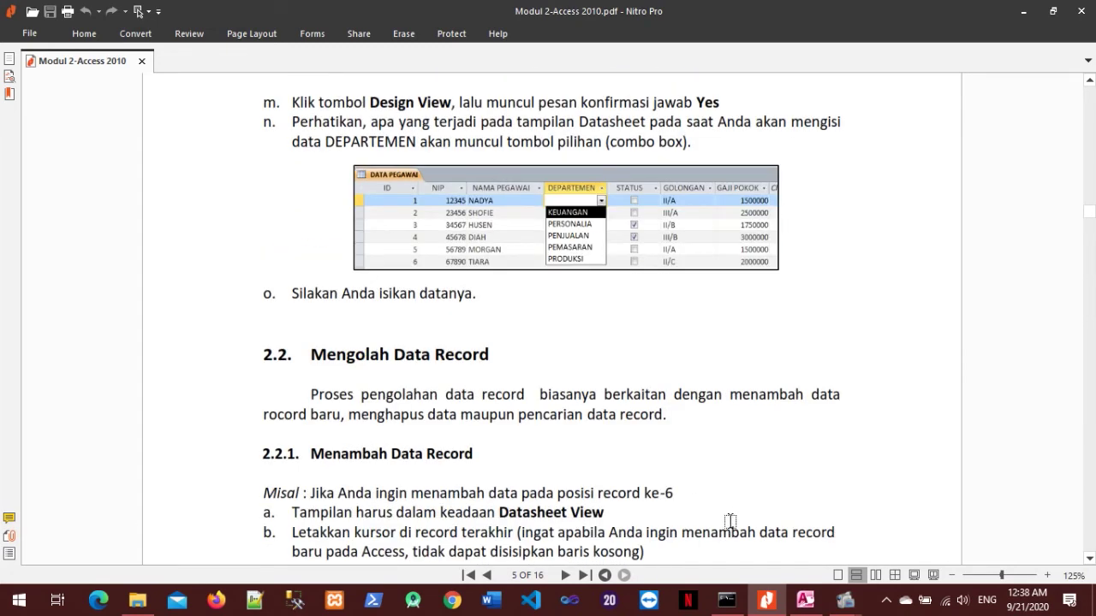
# Return to Access, open Data Pegawai as a datasheet, and enter the first employee's NIP number.
pyautogui.click(805, 600)
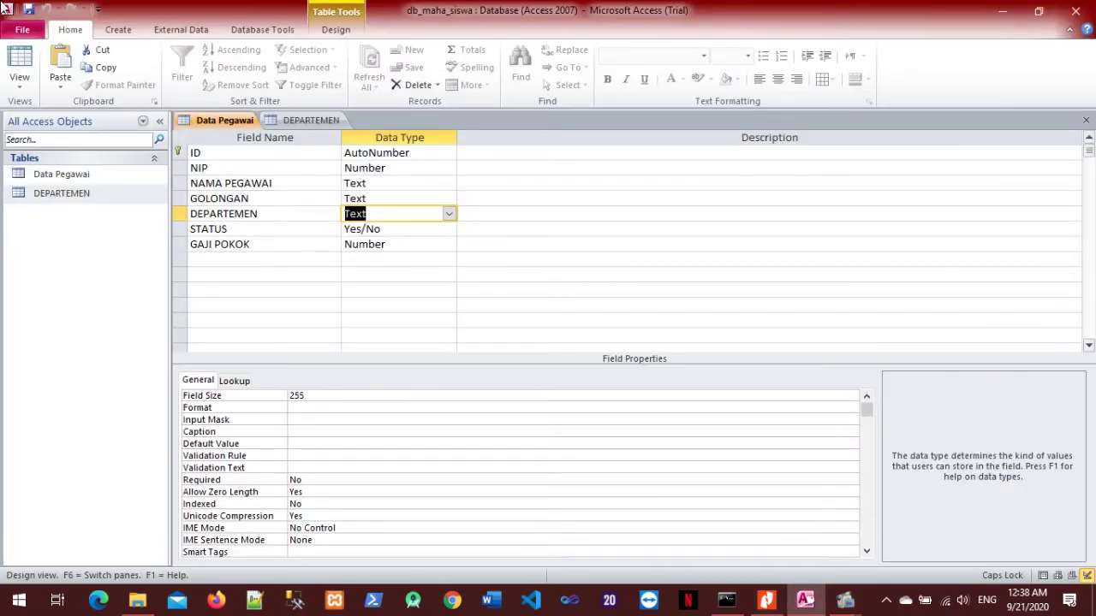
pyautogui.doubleClick(55, 175)
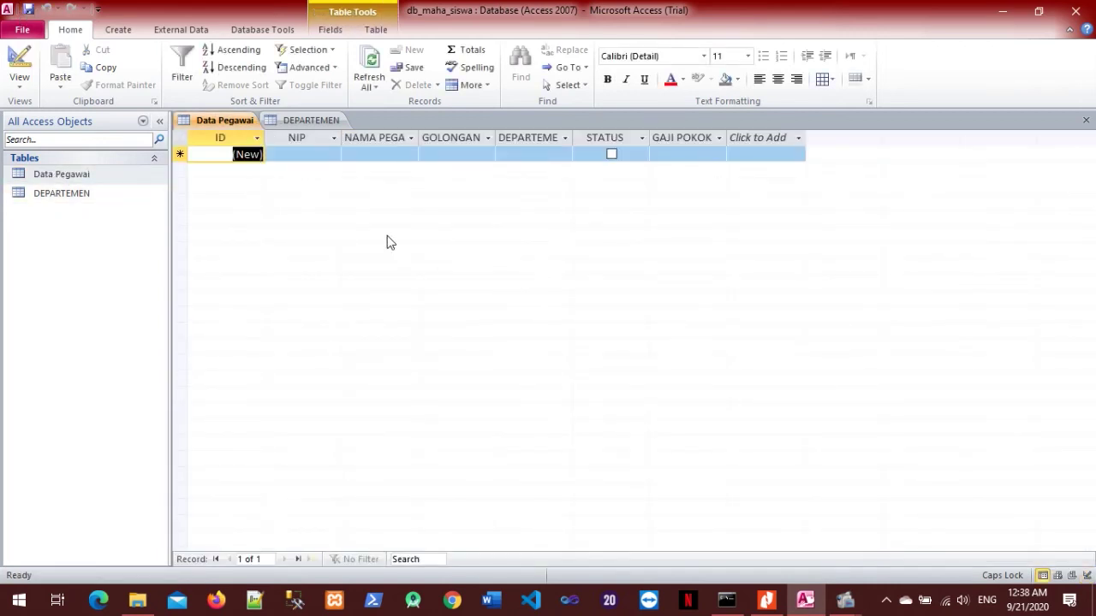
pyautogui.click(311, 154)
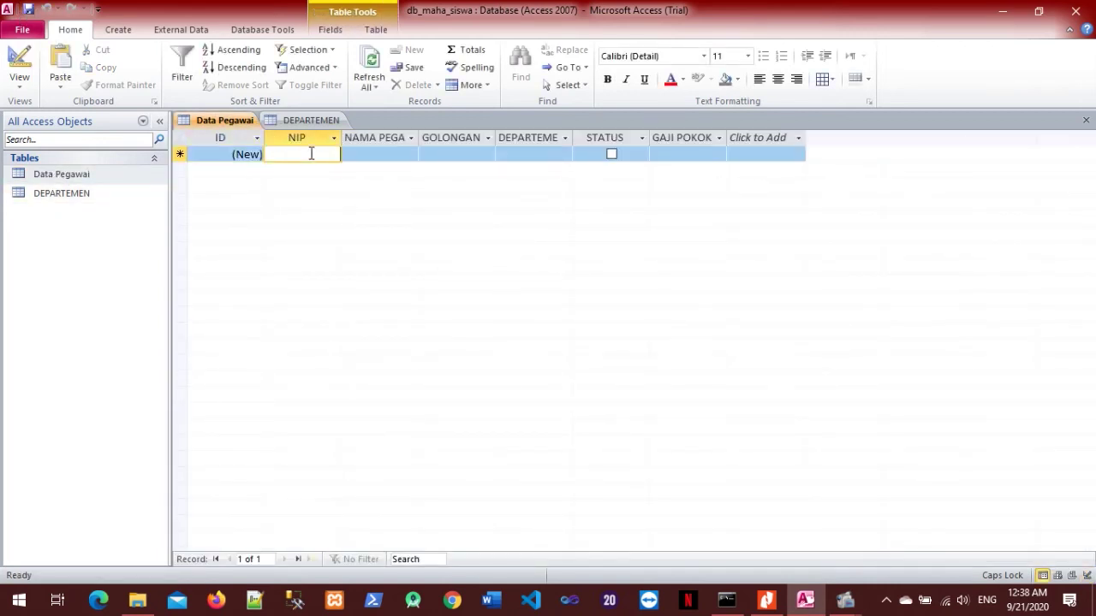
pyautogui.write('111133344')
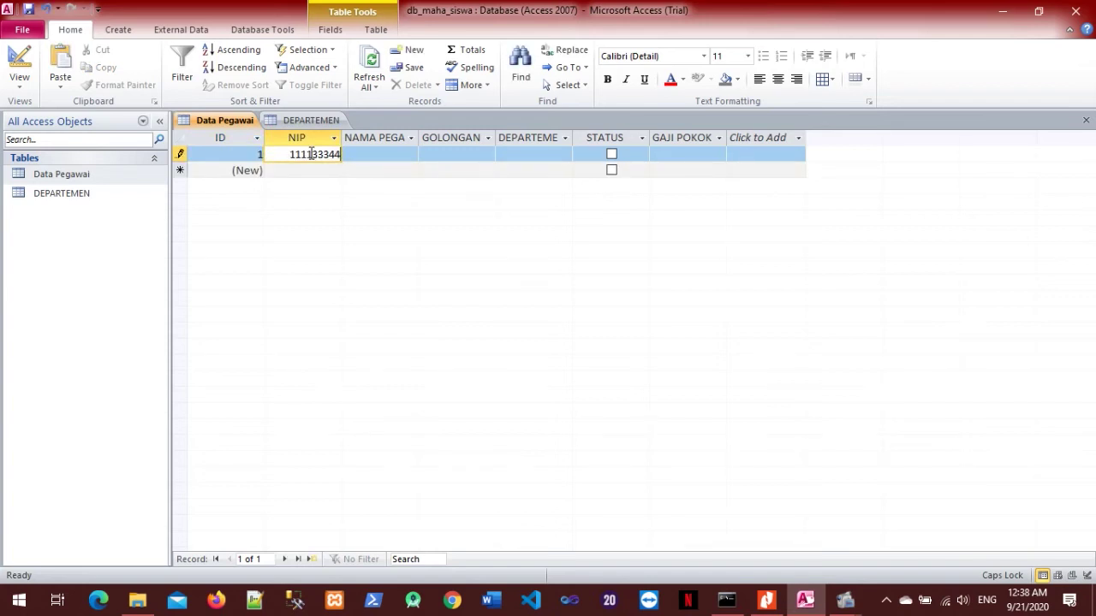
# Enter the employee's name in the first record's NAMA PEGAWAI field.
pyautogui.click(379, 154)
pyautogui.press('capslock')
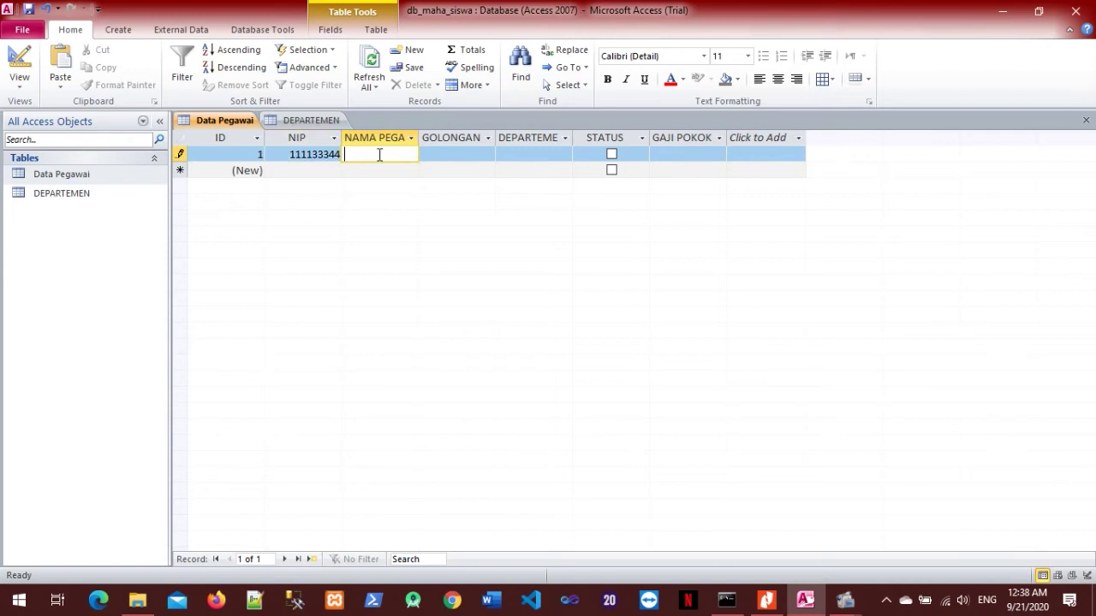
pyautogui.write('s')
pyautogui.press('BackSpace')
pyautogui.press('capslock')
pyautogui.write('S')
pyautogui.press('capslock')
pyautogui.write('uyant')
pyautogui.press('Tab')
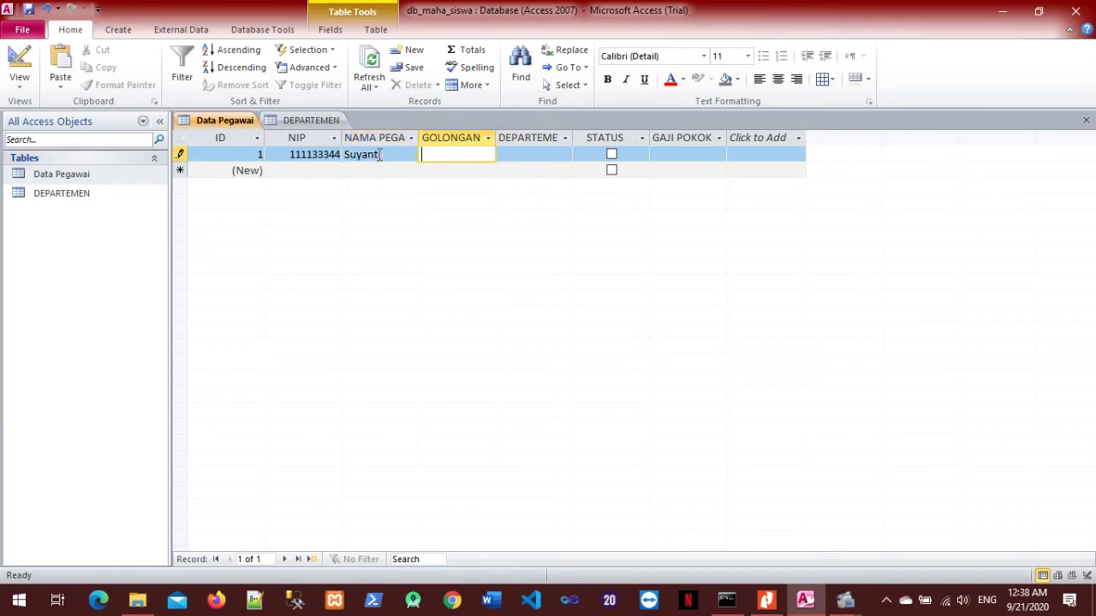
# Enter IIIB as the first record's GOLONGAN, choose KEUANGAN as its DEPARTEMEN, and widen the DEPARTEMEN column to show its full heading.
pyautogui.press('capslock')
pyautogui.write('IIIB')
pyautogui.press('Tab')
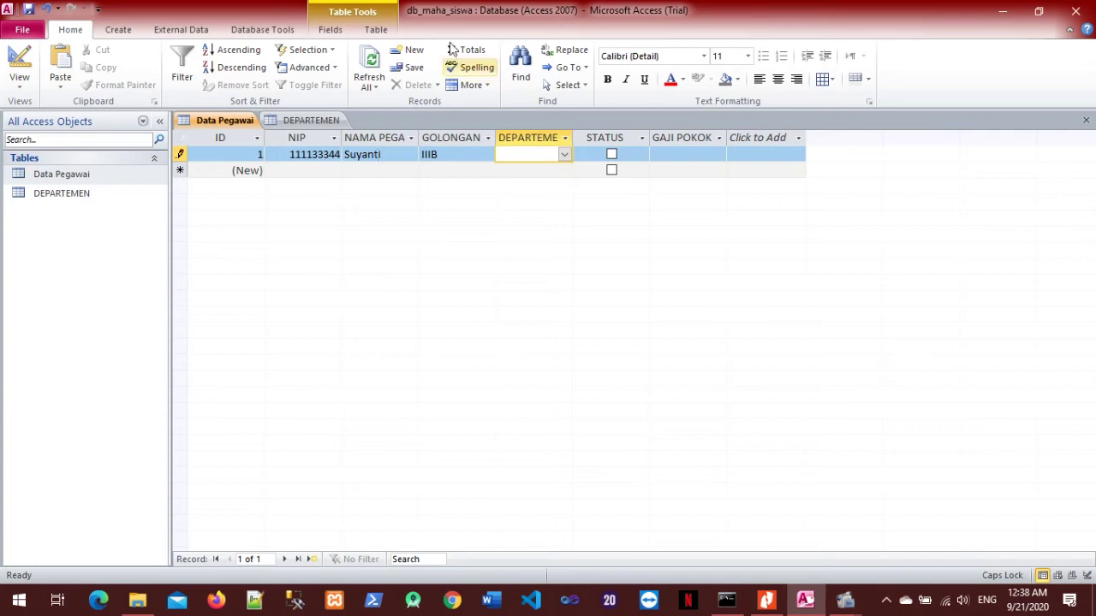
pyautogui.click(564, 156)
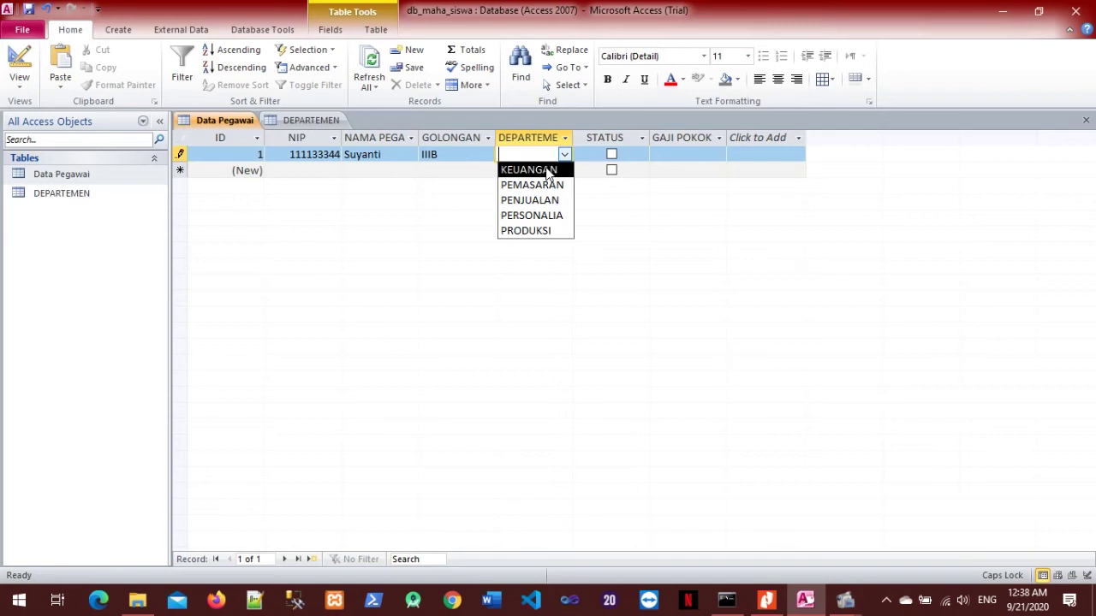
pyautogui.click(548, 171)
pyautogui.moveTo(573, 137); pyautogui.dragTo(618, 137)
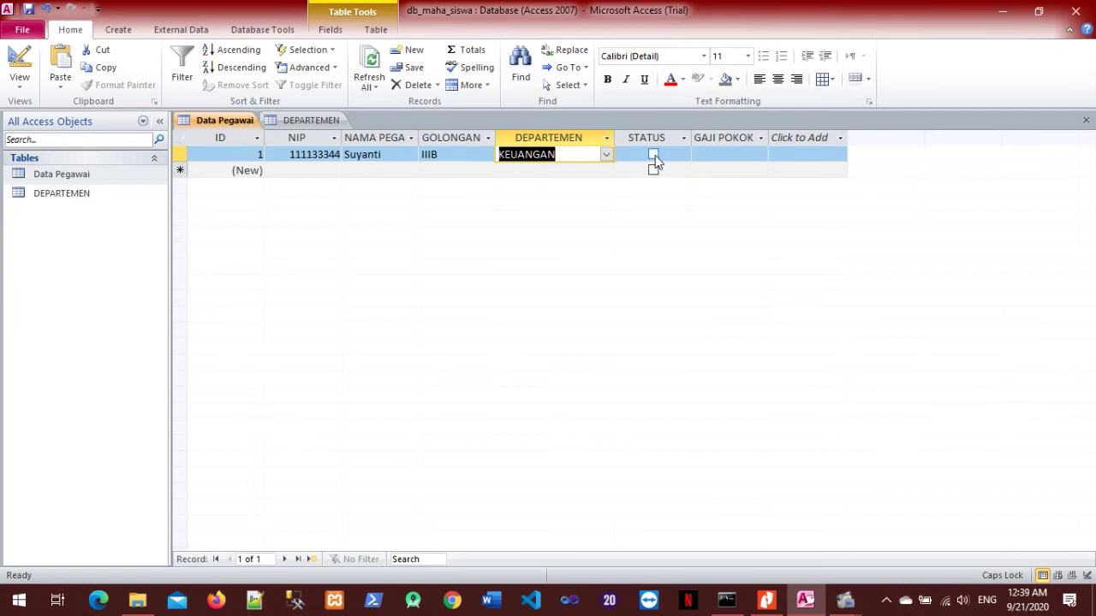
# Tick the first record's STATUS and try entering the text KDGJDG in its GAJI POKOK field.
pyautogui.click(654, 155)
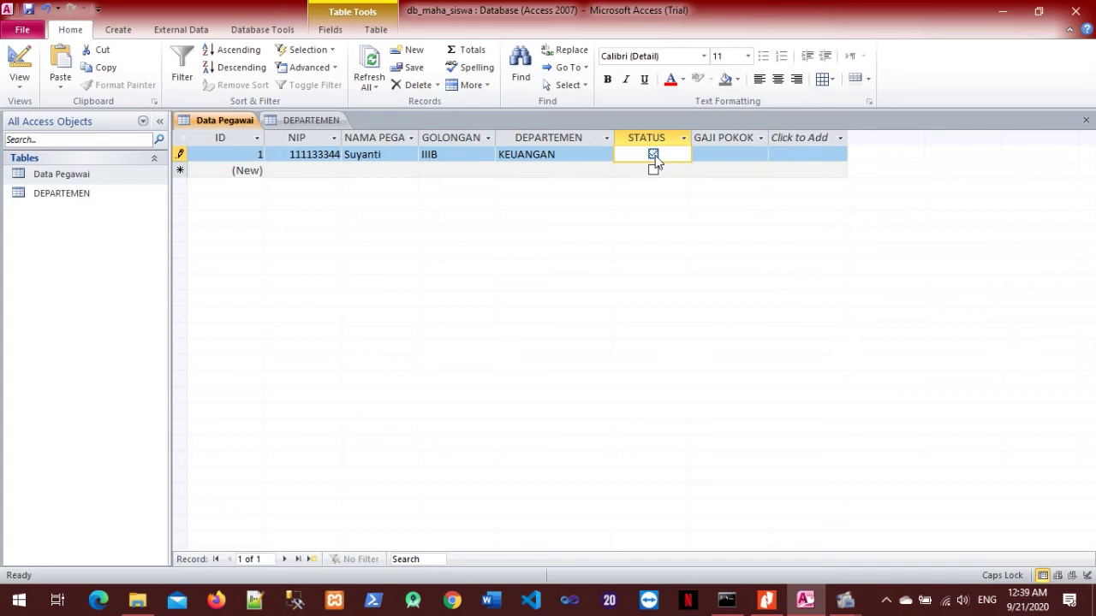
pyautogui.click(745, 154)
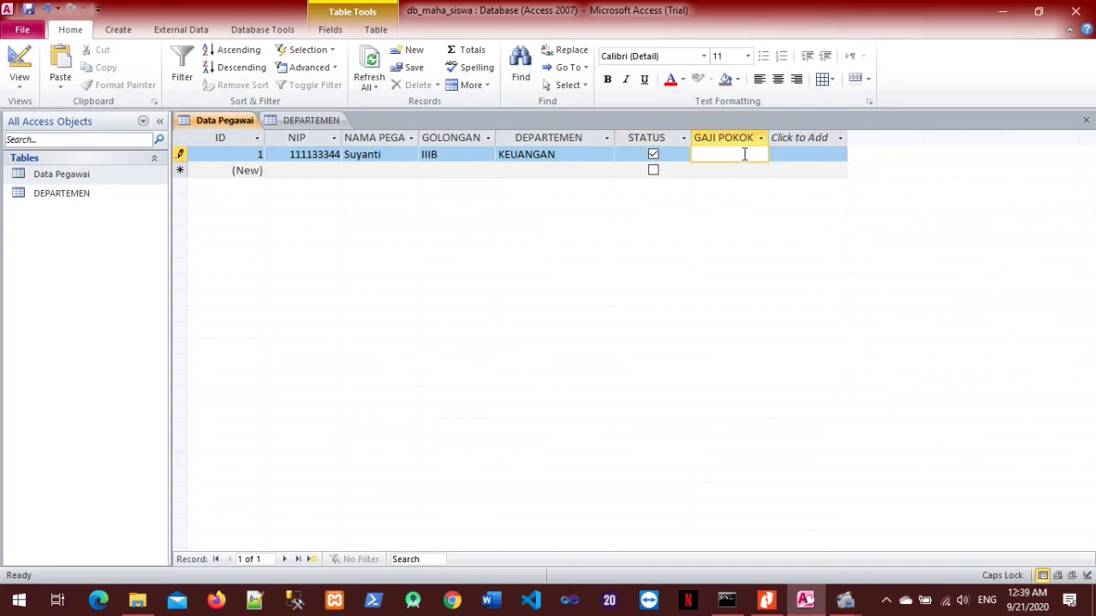
pyautogui.write('KDFJDG')
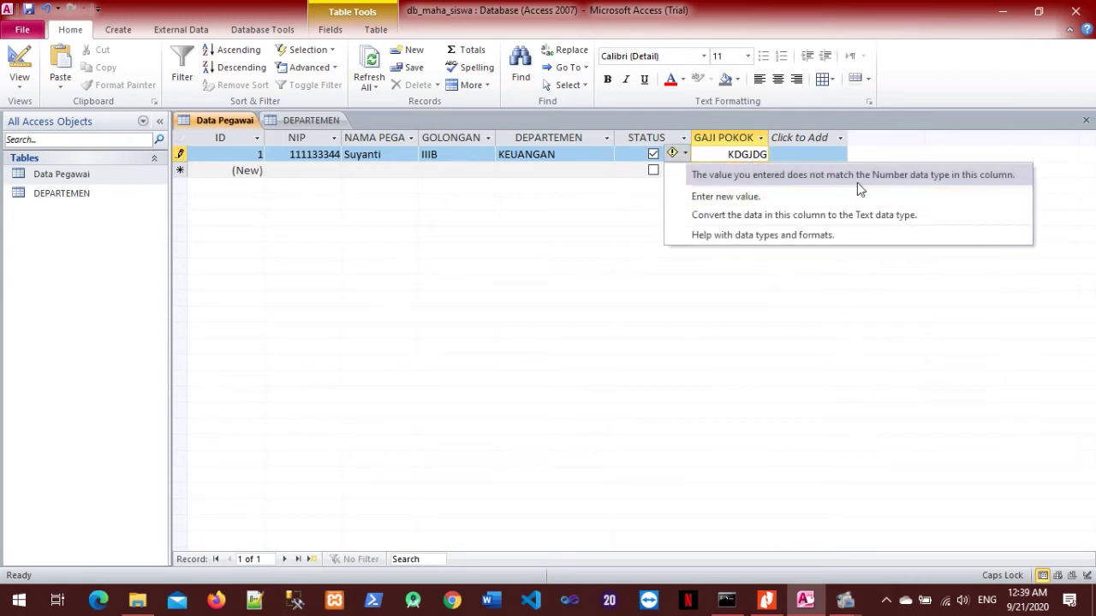
# Replace the first record's GAJI POKOK entry with 3000000 and save the Data Pegawai table.
pyautogui.click(751, 158)
pyautogui.doubleClick(751, 158)
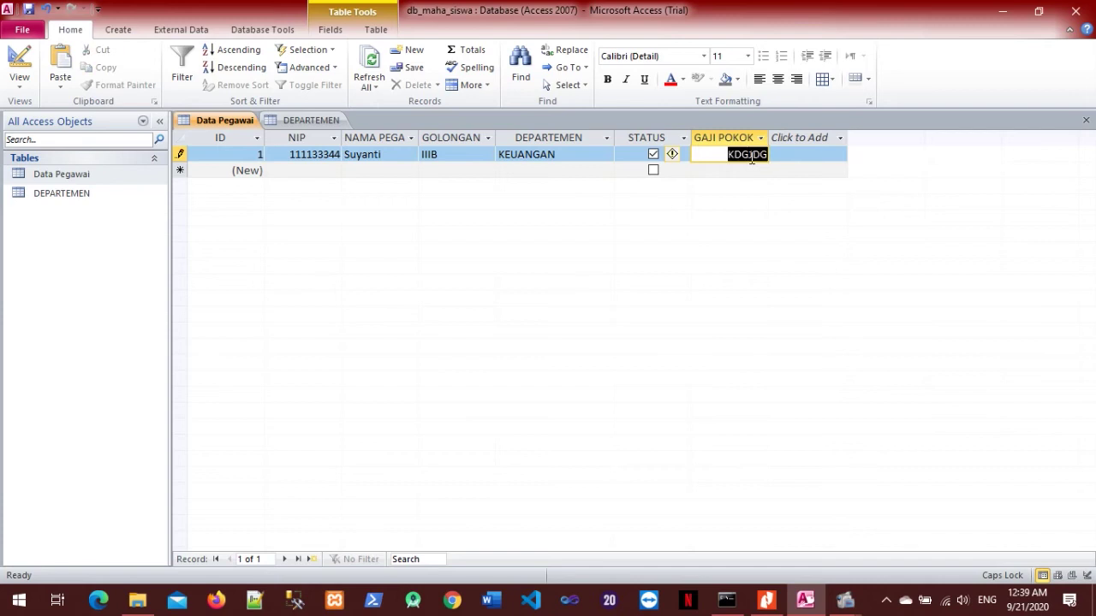
pyautogui.write('3000000')
pyautogui.press('Return')
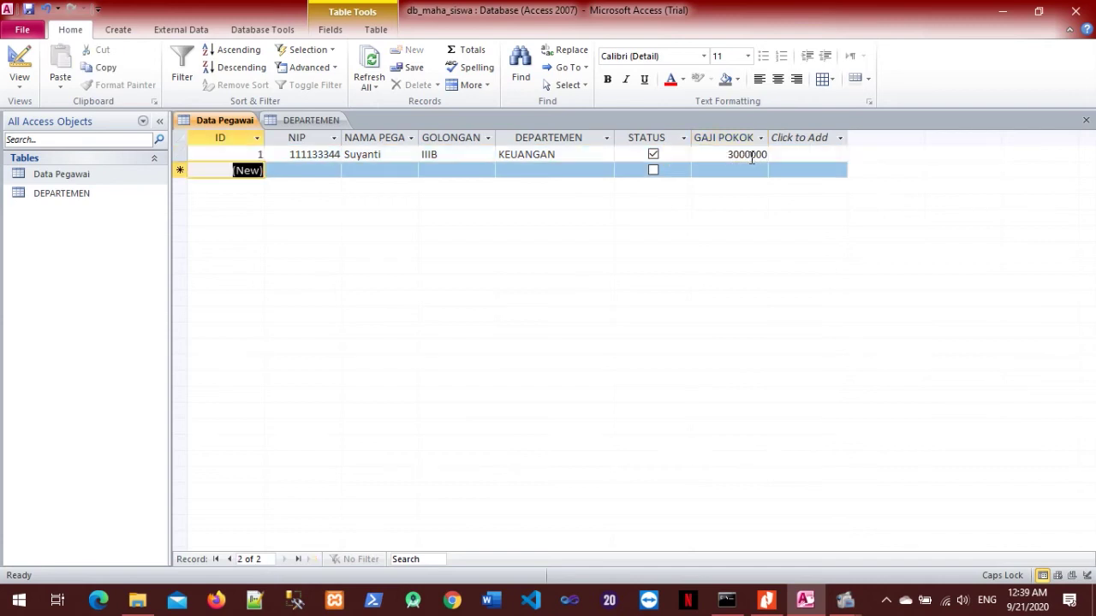
pyautogui.click(33, 12)
# Switch to the PDF module and read the introduction of section 2.2, Mengolah Data Record.
pyautogui.click(766, 599)
pyautogui.scroll(5, 621, 289)
pyautogui.scroll(-7, 623, 314)
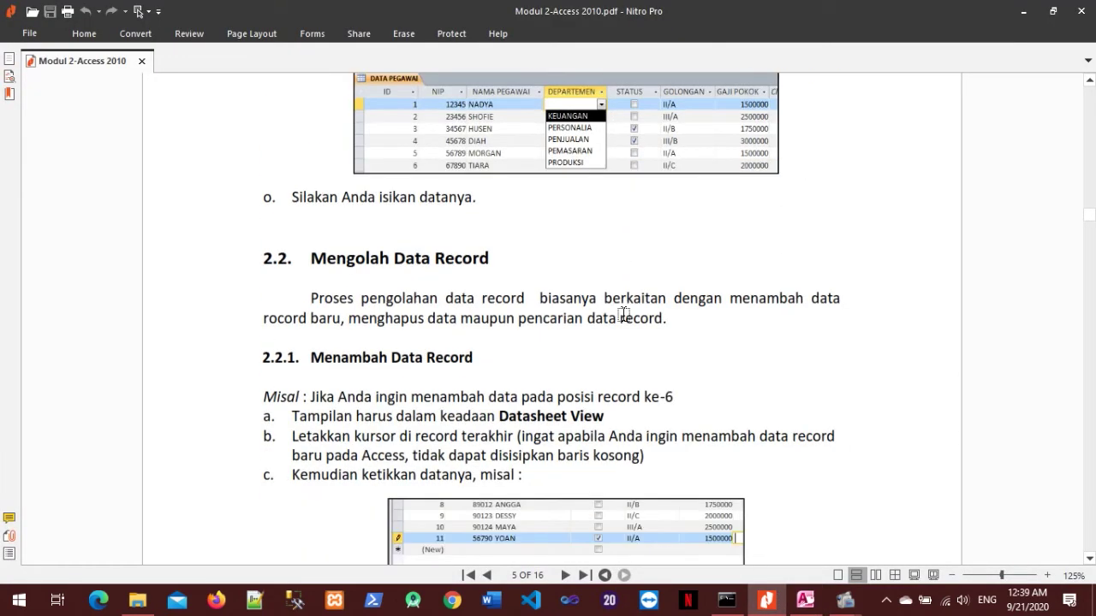
pyautogui.scroll(-1, 623, 321)
pyautogui.scroll(15, 625, 328)
pyautogui.scroll(-12, 532, 338)
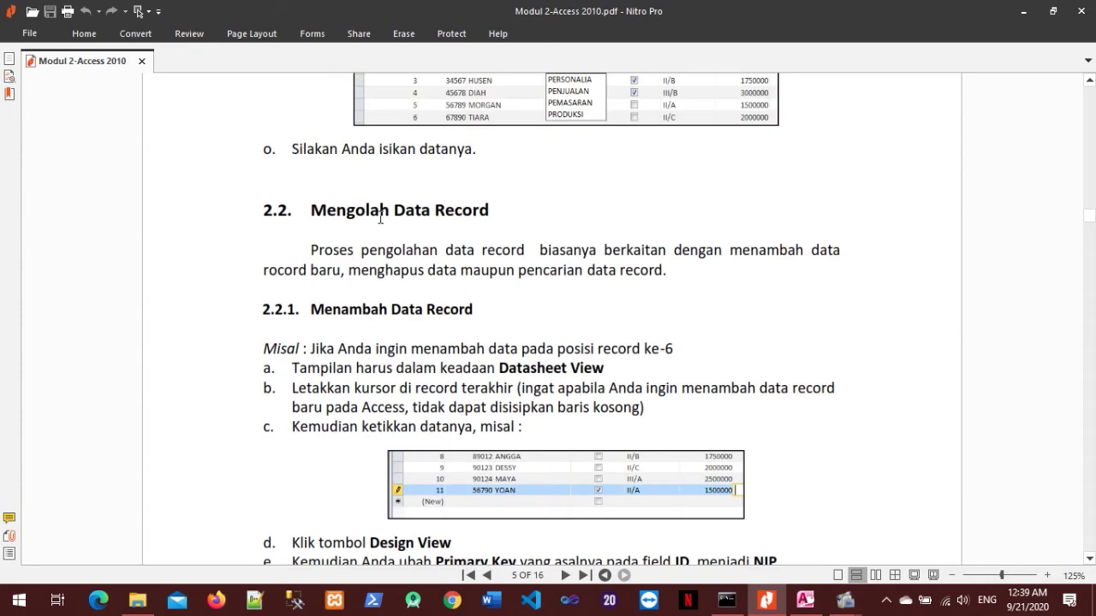
pyautogui.moveTo(504, 250); pyautogui.dragTo(555, 271)
pyautogui.doubleClick(552, 270)
pyautogui.scroll(-1, 513, 308)
pyautogui.click(496, 288)
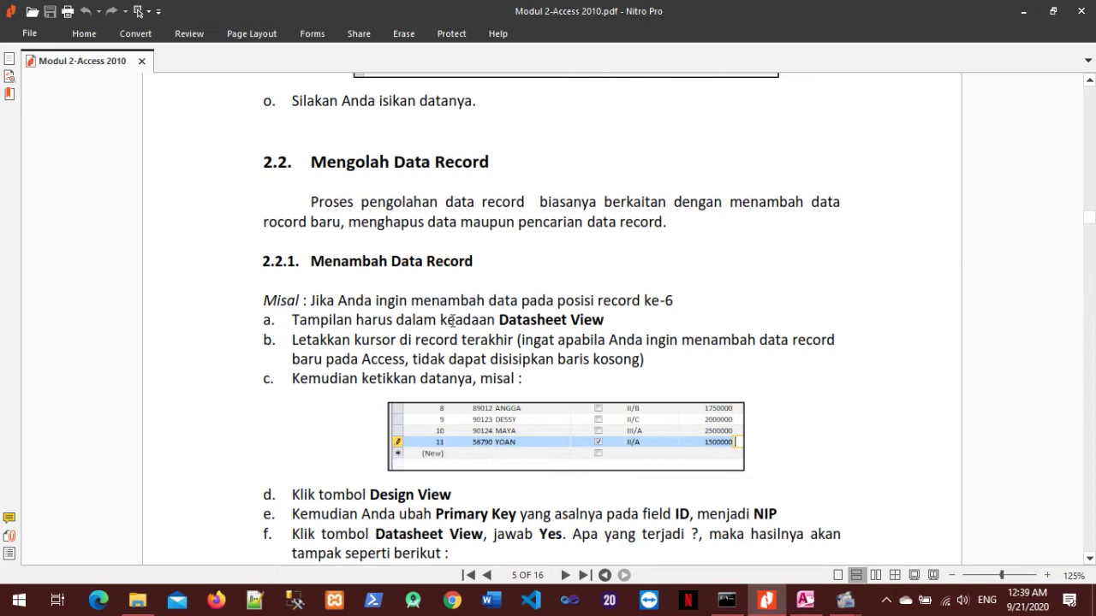
# Read section 2.2.1, Menambah Data Record, on adding a record and changing the primary key.
pyautogui.scroll(-2, 453, 321)
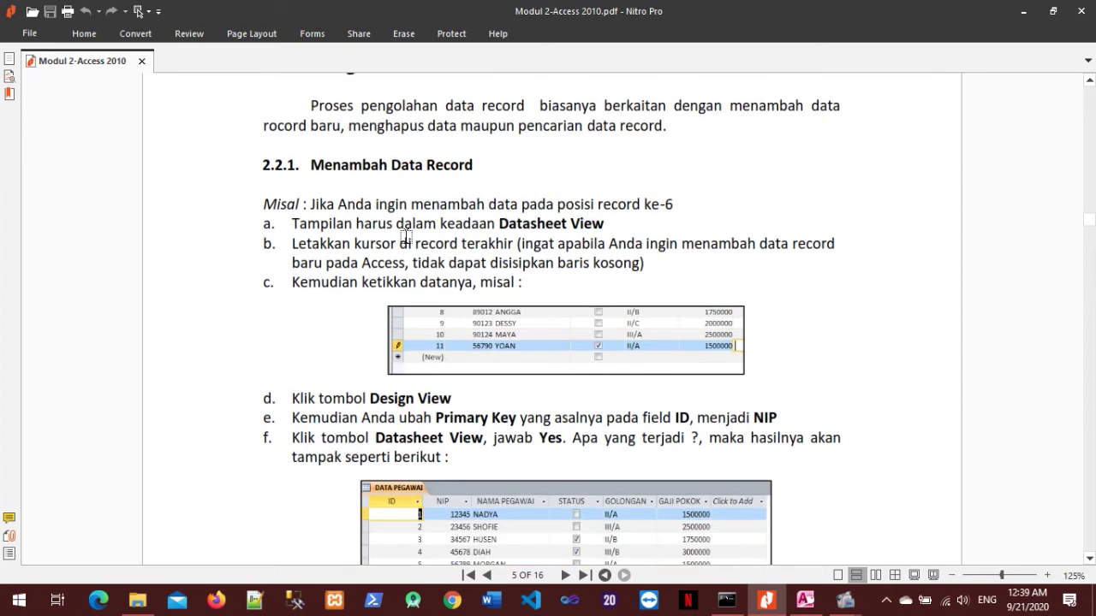
pyautogui.moveTo(429, 223); pyautogui.dragTo(462, 284)
pyautogui.click(434, 291)
pyautogui.scroll(-1, 429, 285)
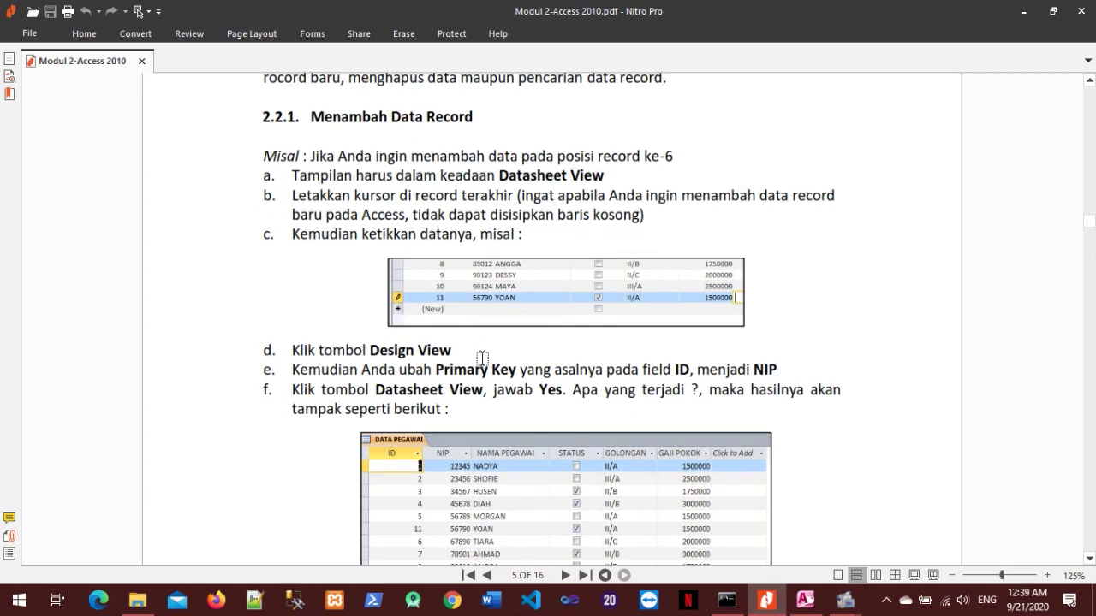
pyautogui.scroll(-10, 461, 371)
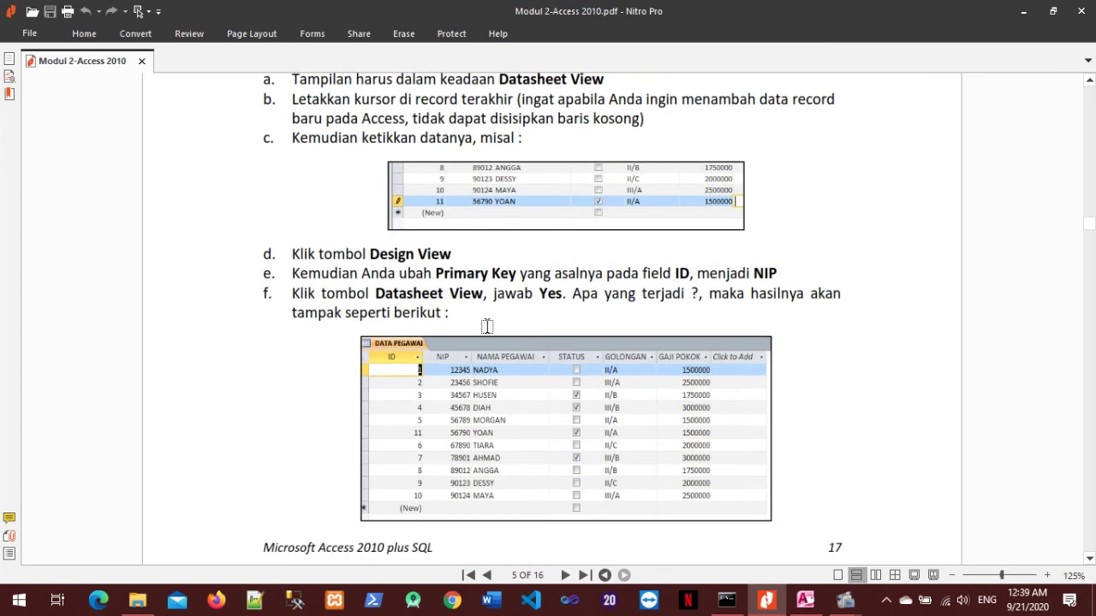
# Read section 2.2.2, Menghapus Data Record, on how to delete a record from the datasheet.
pyautogui.scroll(-1, 498, 312)
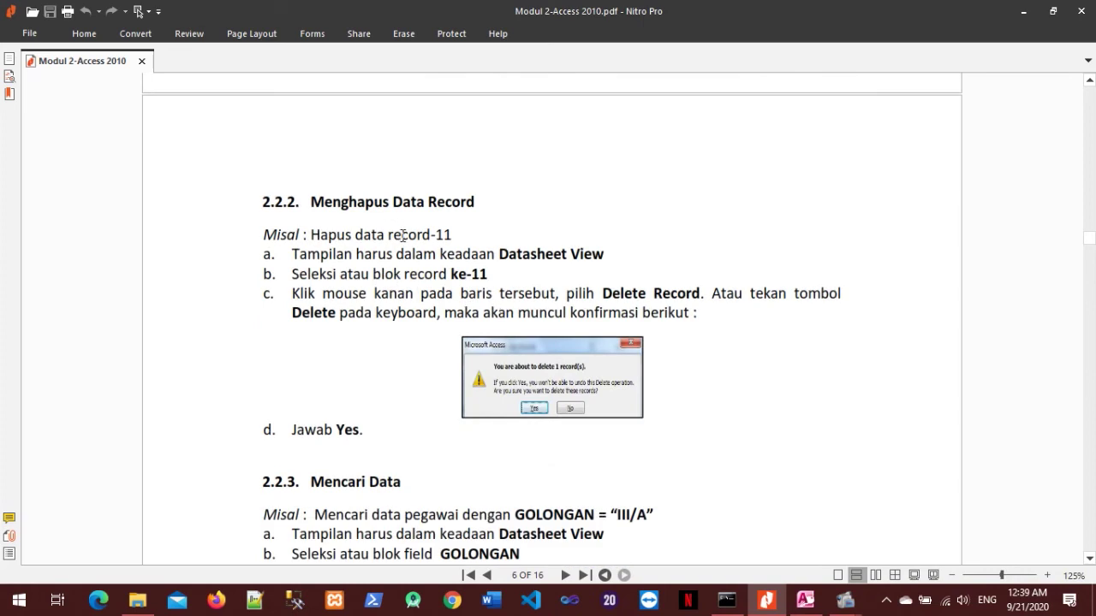
pyautogui.moveTo(401, 235); pyautogui.dragTo(428, 314)
pyautogui.doubleClick(428, 314)
pyautogui.click(419, 256)
pyautogui.moveTo(434, 295); pyautogui.dragTo(529, 316)
pyautogui.click(535, 316)
pyautogui.click(495, 314)
pyautogui.scroll(-1, 574, 301)
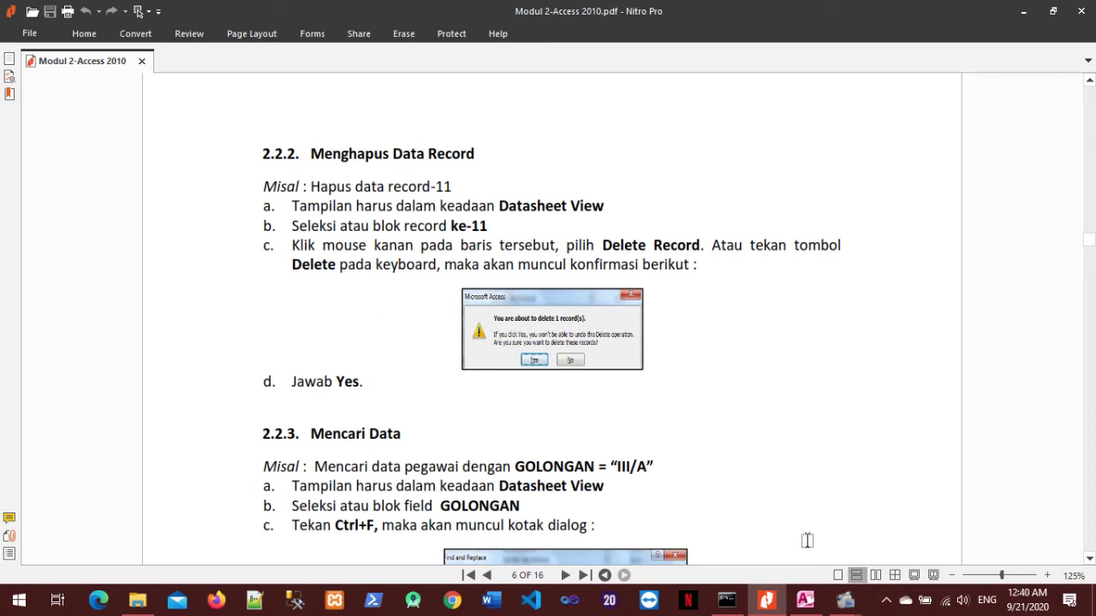
# Return to the Data Pegawai datasheet in Access and enter the NIP number of a second employee record.
pyautogui.click(805, 601)
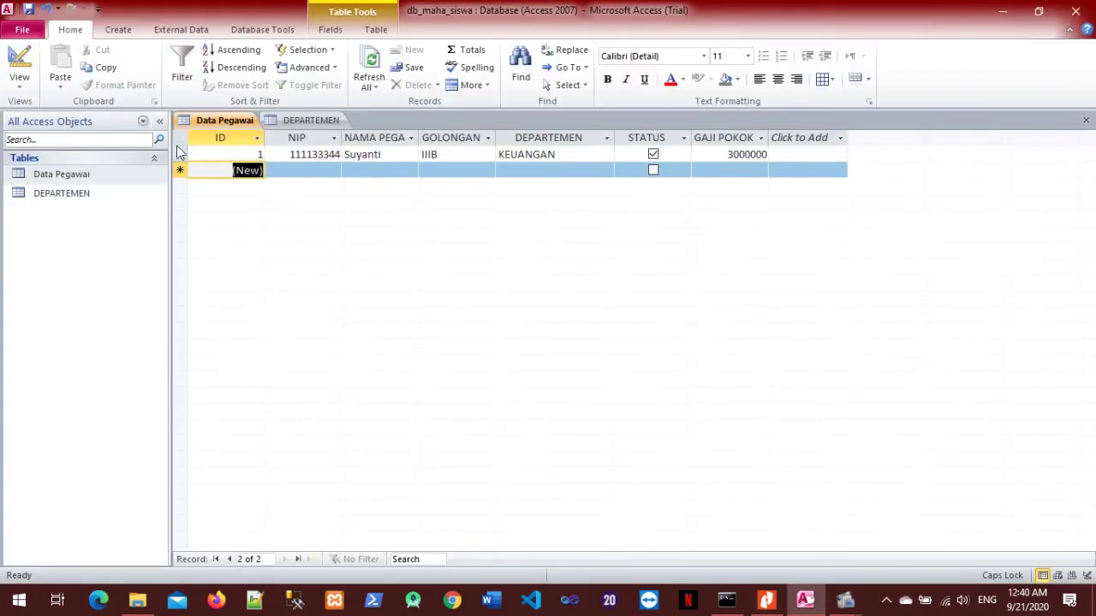
pyautogui.click(304, 173)
pyautogui.write('30')
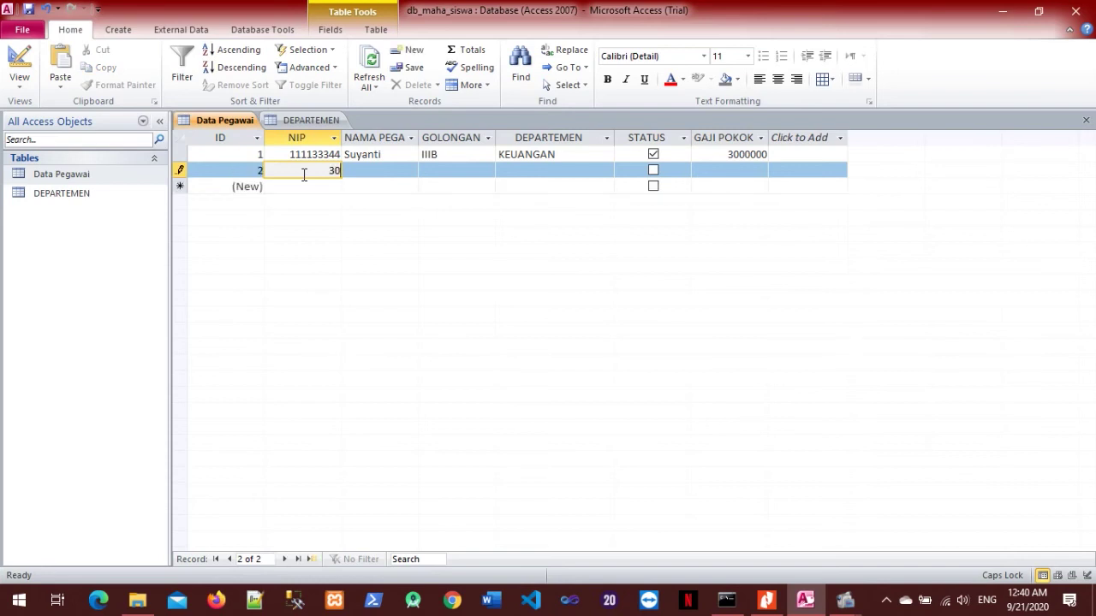
pyautogui.write('3030030')
pyautogui.press('Tab')
pyautogui.press('capslock')
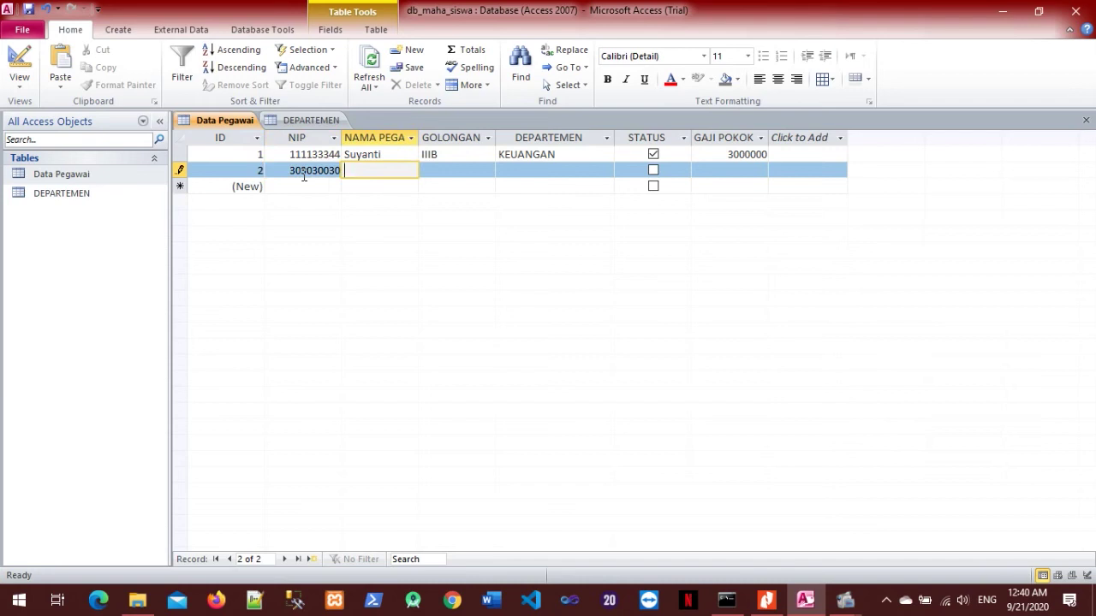
# Enter the second employee's name in the NAMA PEGAWAI field.
pyautogui.press('capslock')
pyautogui.press('capslock')
pyautogui.write('milliollio')
pyautogui.press('Tab')
pyautogui.press('capslock')
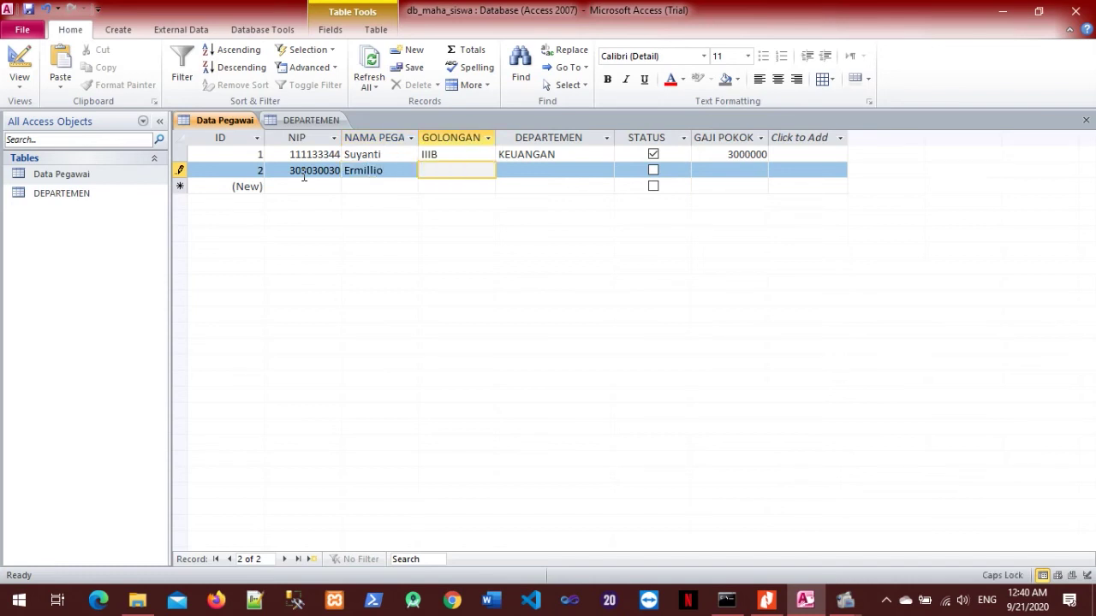
# Complete the second employee record with GOLONGAN IIIA, DEPARTEMEN PEMASARAN, STATUS ticked and GAJI POKOK 4000000.
pyautogui.write('IIIA')
pyautogui.press('Tab')
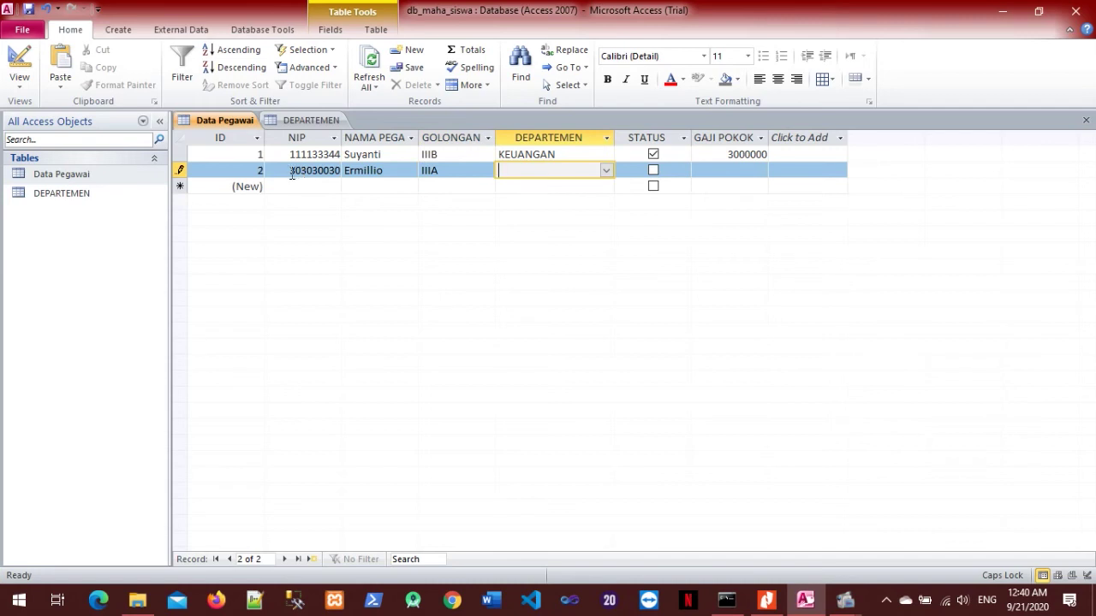
pyautogui.click(603, 171)
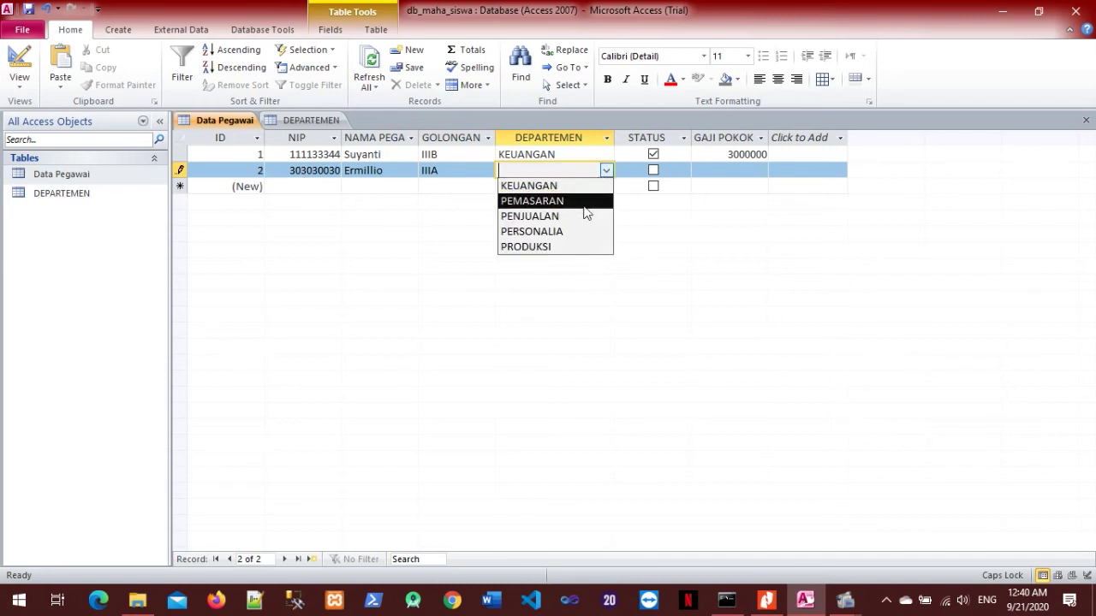
pyautogui.click(583, 204)
pyautogui.click(653, 171)
pyautogui.click(737, 169)
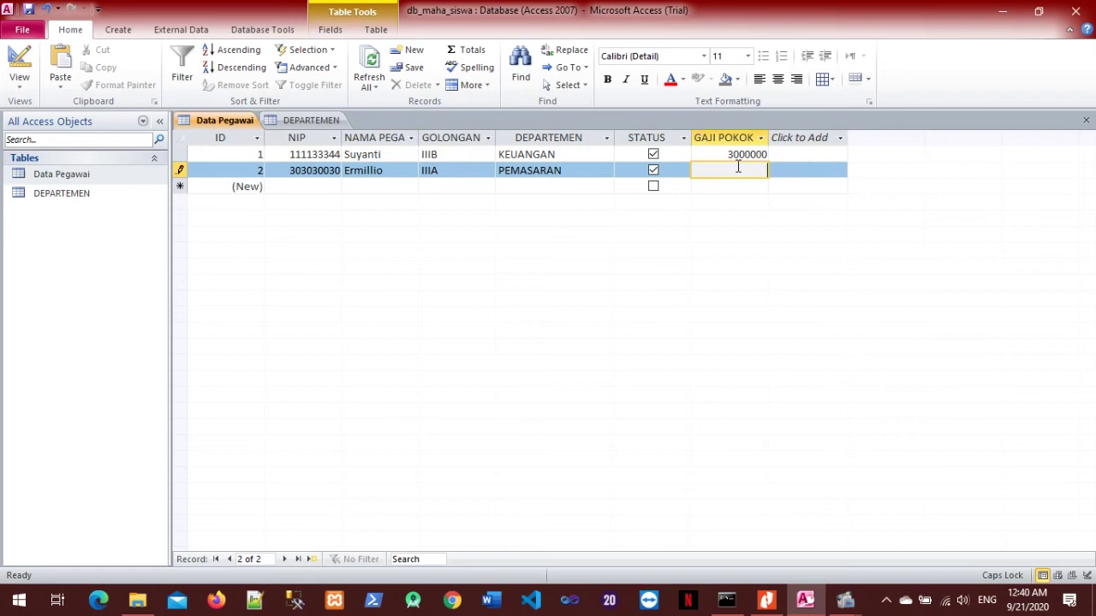
pyautogui.write('4000000')
pyautogui.press('Return')
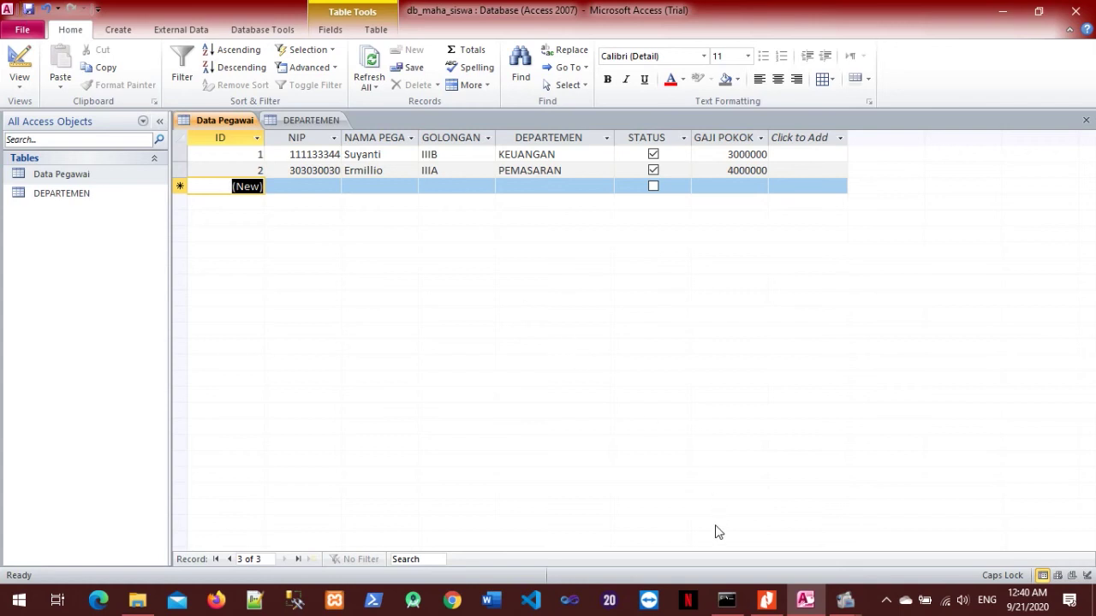
# Check the module's deletion instructions, return to Access and delete the employee record with ID 1 from Data Pegawai.
pyautogui.click(766, 602)
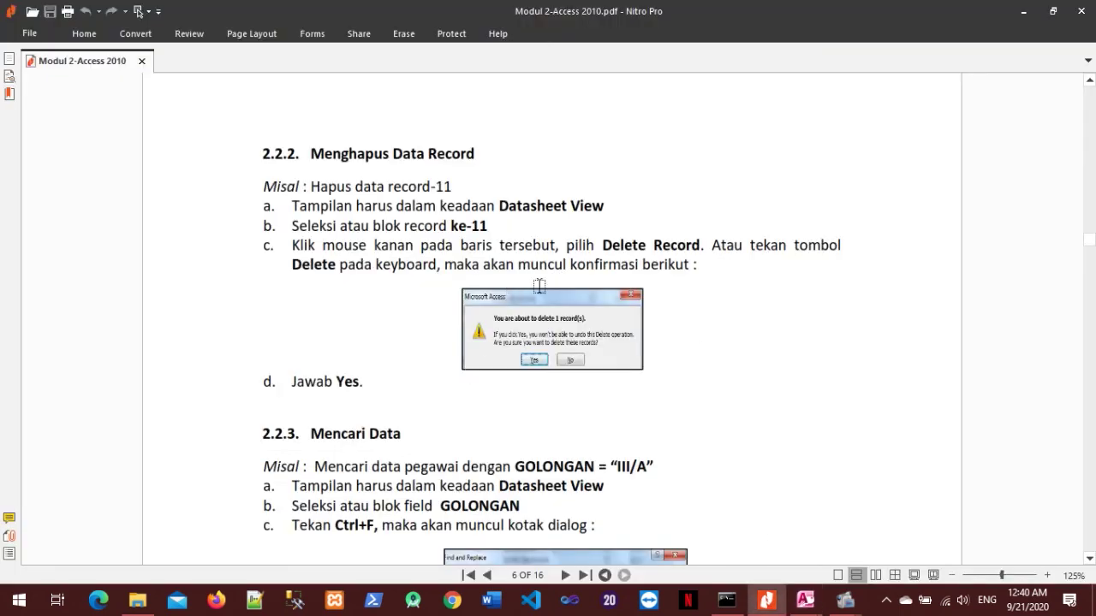
pyautogui.click(1023, 11)
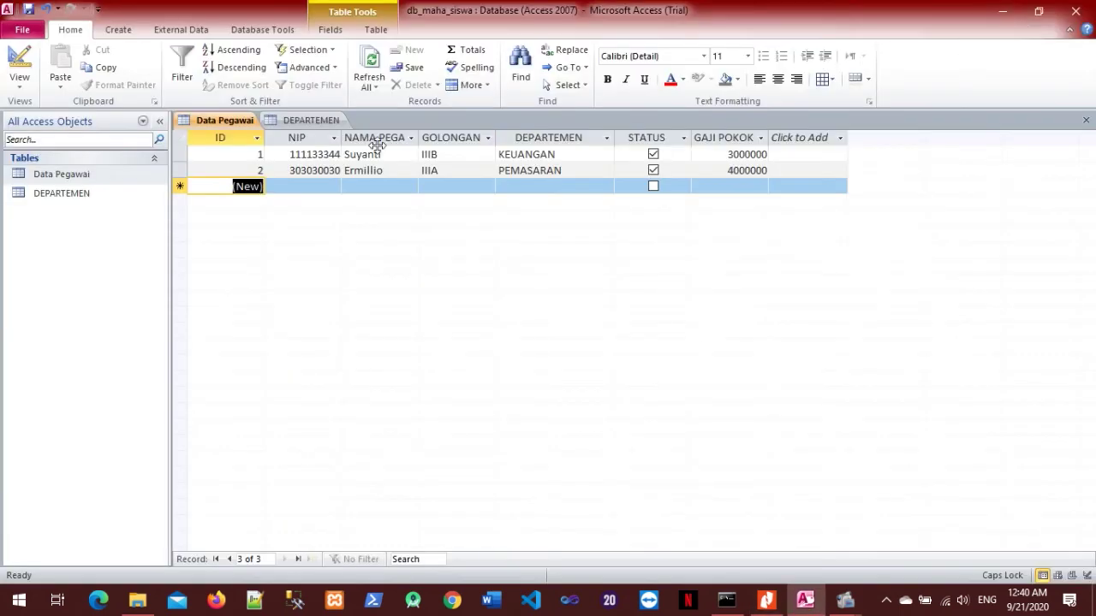
pyautogui.click(180, 154)
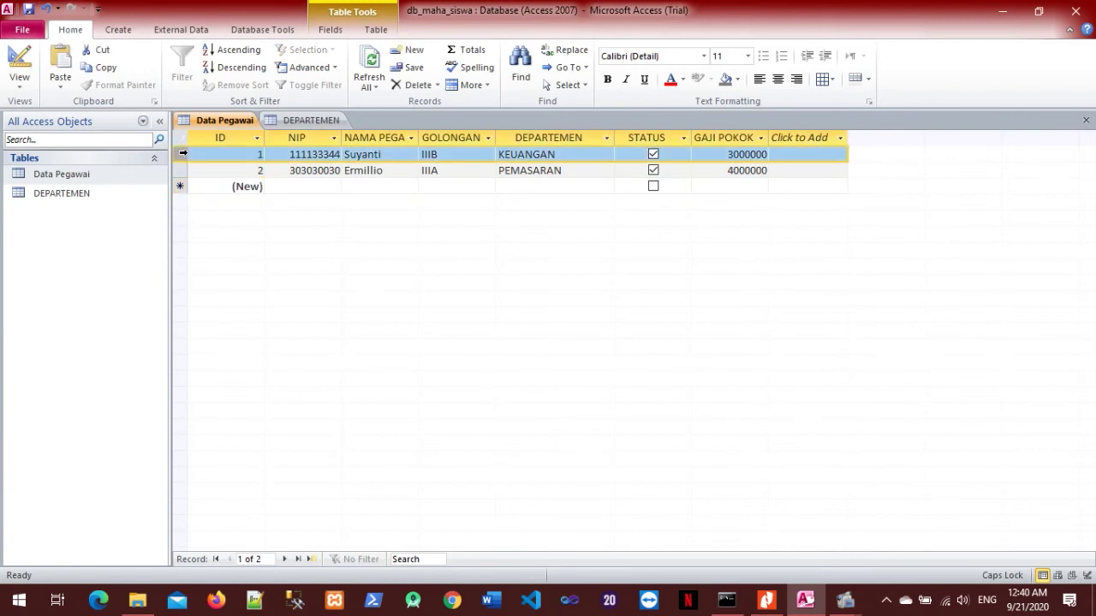
pyautogui.rightClick(292, 154)
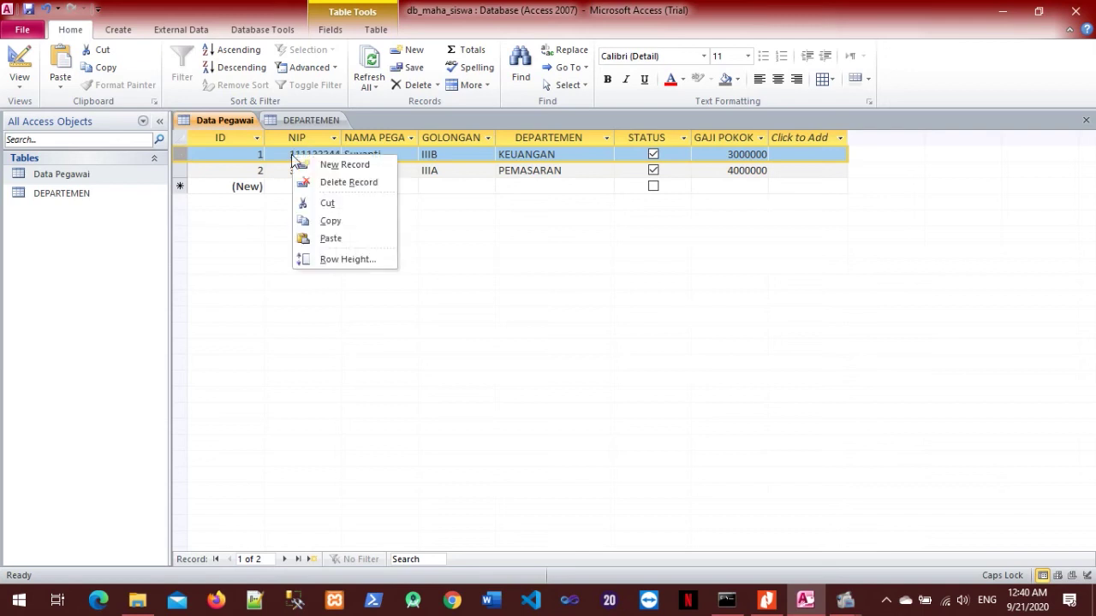
pyautogui.click(386, 190)
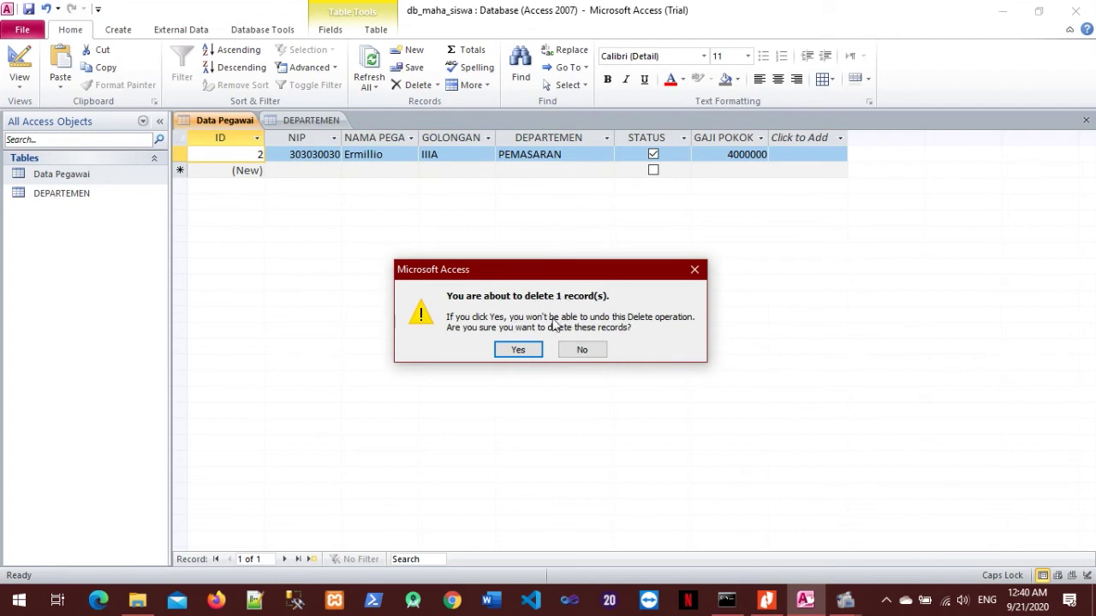
pyautogui.click(520, 351)
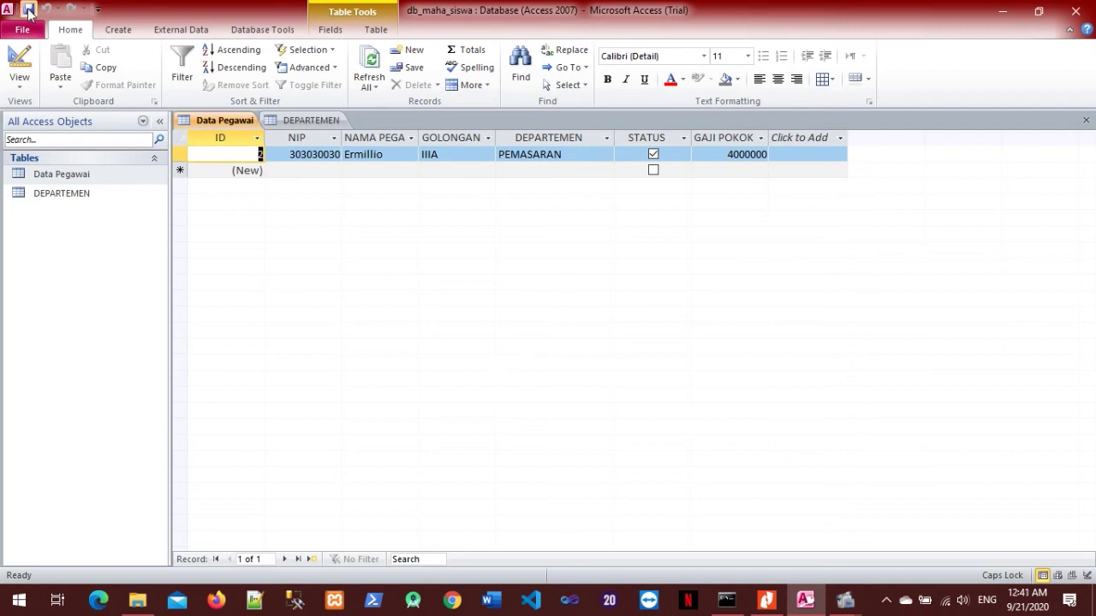
# Read section 2.2.3, Mencari Data, in the module PDF on searching the GOLONGAN field for a value.
pyautogui.click(766, 600)
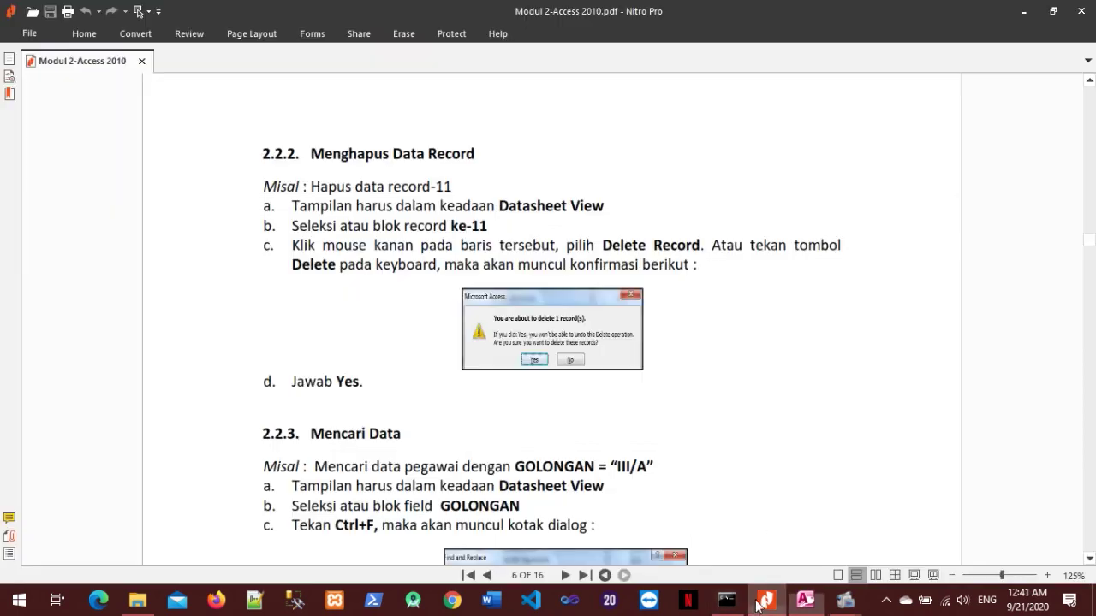
pyautogui.scroll(-2, 392, 297)
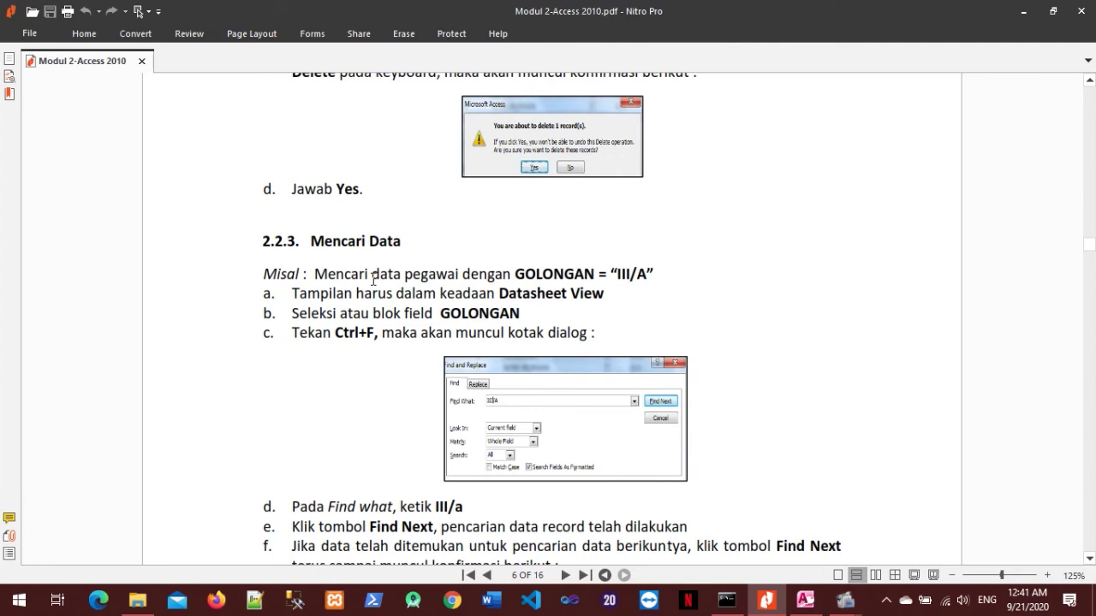
pyautogui.scroll(-1, 377, 257)
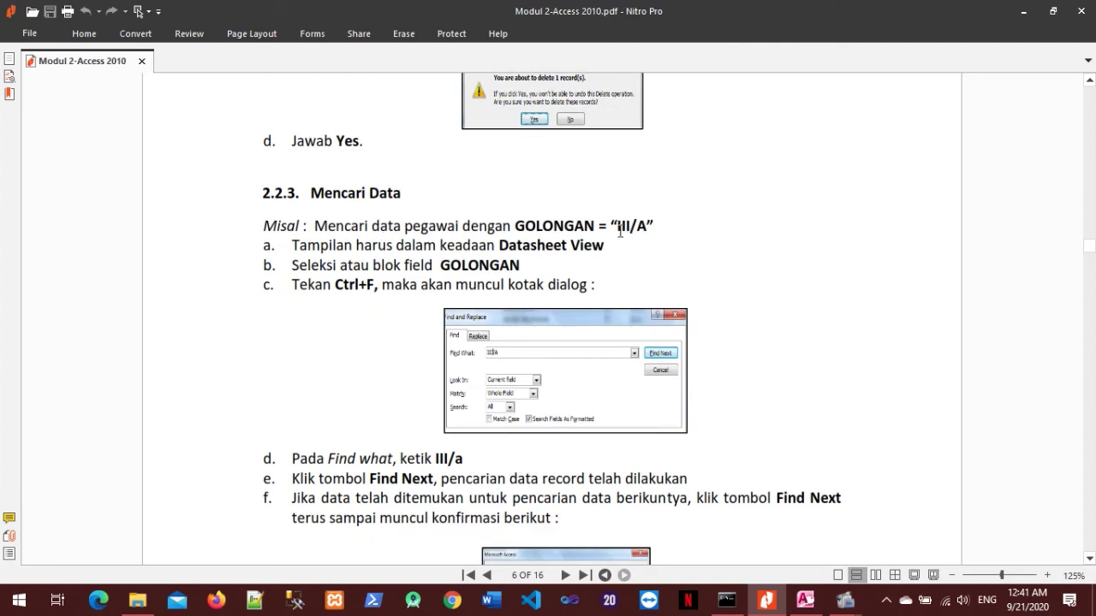
pyautogui.moveTo(356, 245); pyautogui.dragTo(512, 249)
pyautogui.click(572, 249)
pyautogui.scroll(-1, 505, 249)
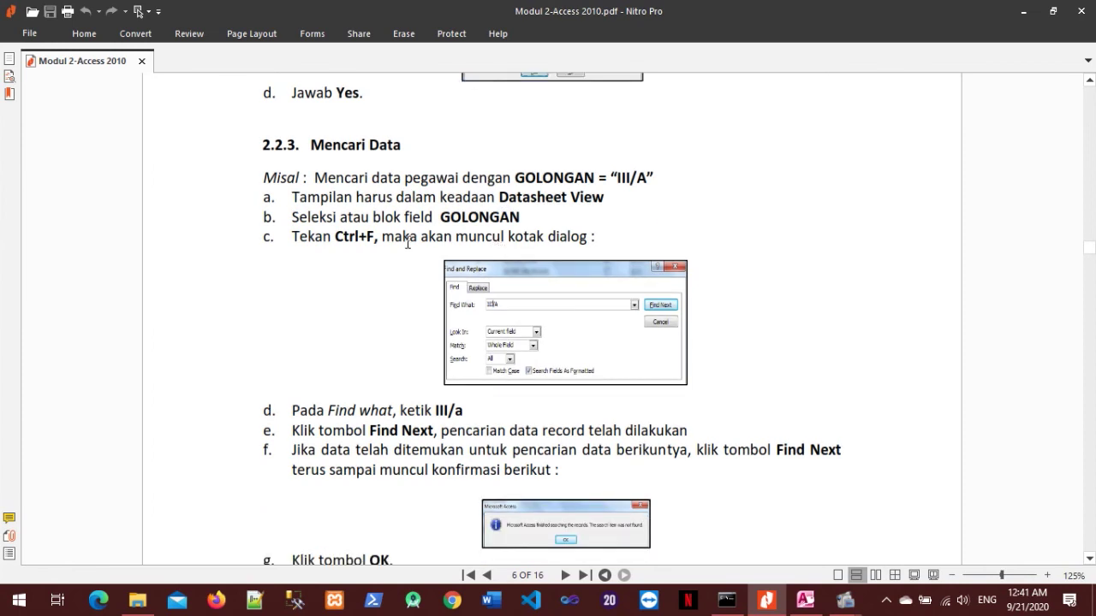
pyautogui.moveTo(404, 224); pyautogui.dragTo(494, 225)
pyautogui.doubleClick(501, 223)
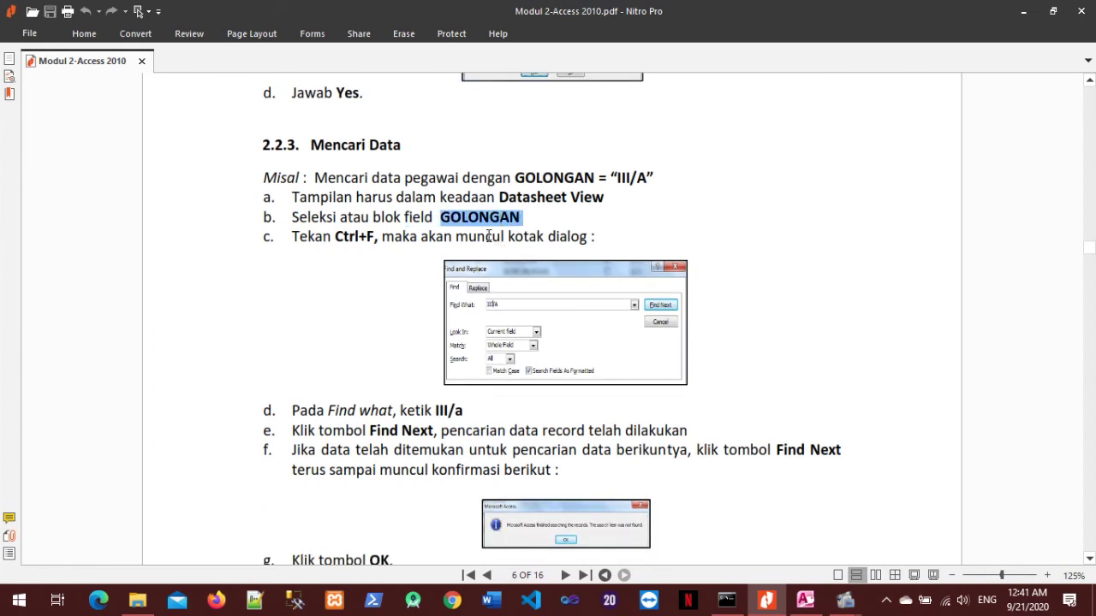
pyautogui.doubleClick(488, 236)
pyautogui.click(488, 236)
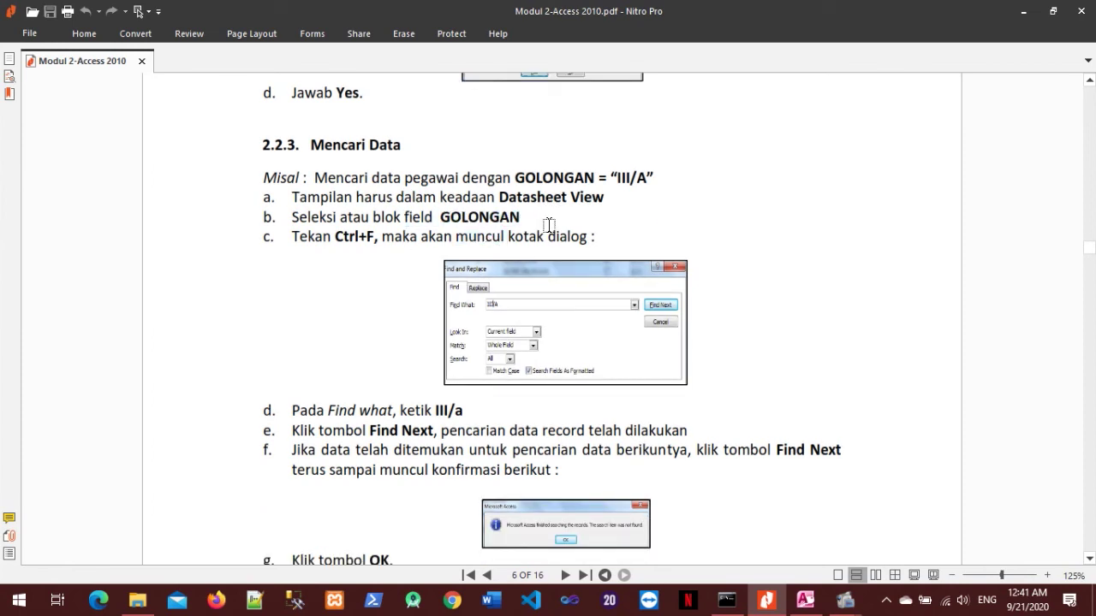
pyautogui.scroll(1, 554, 236)
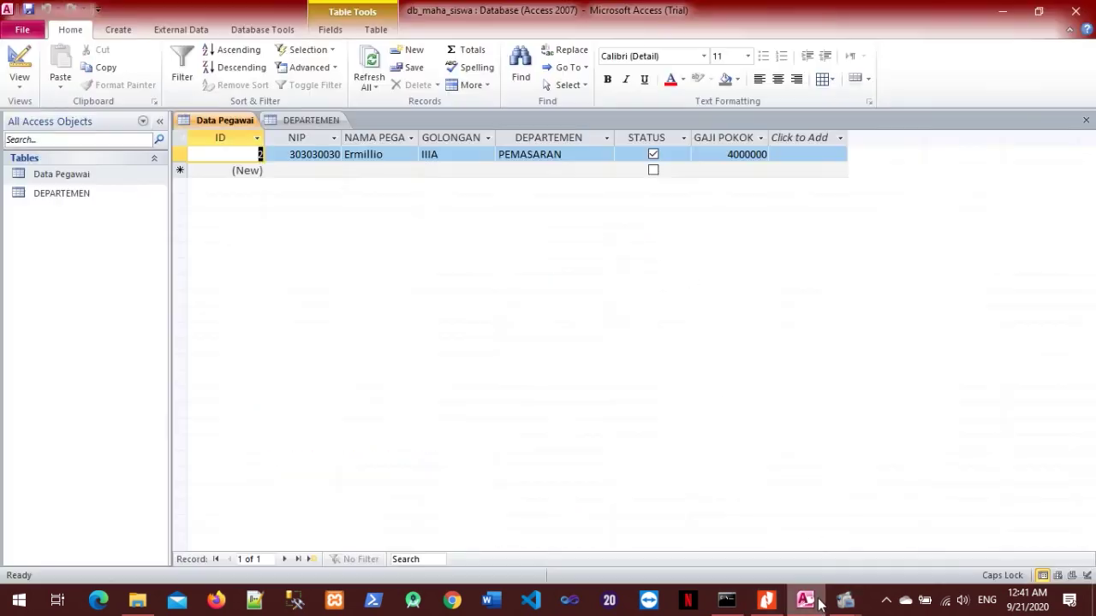
# Return to the Data Pegawai datasheet in Access and inspect the Look In and Match options for finding data.
pyautogui.click(823, 594)
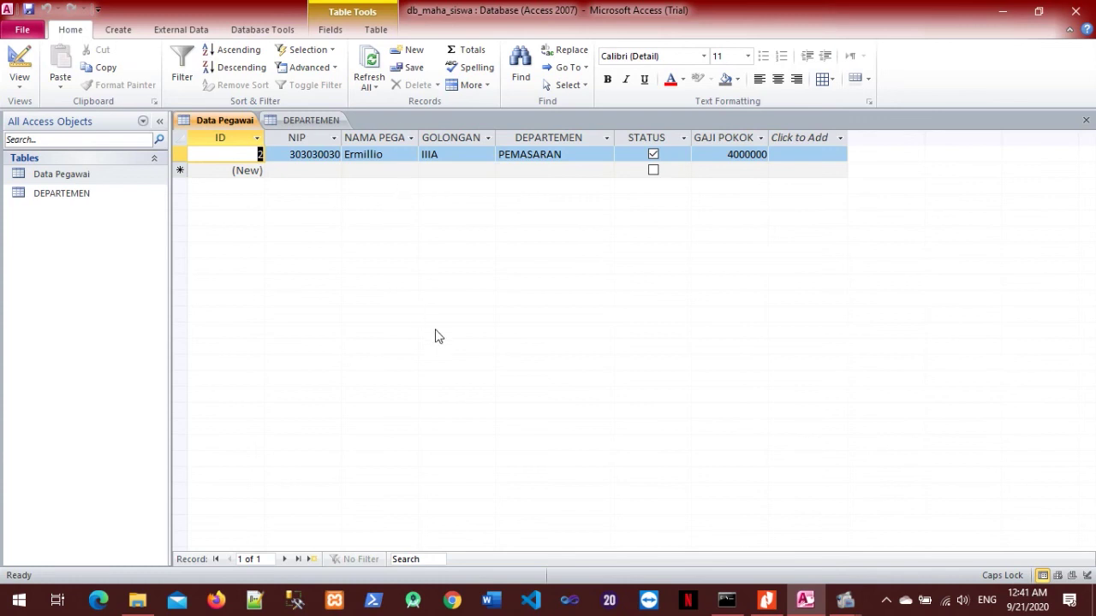
pyautogui.click(302, 119)
pyautogui.click(240, 120)
pyautogui.hotkey('ctrl', 'f')
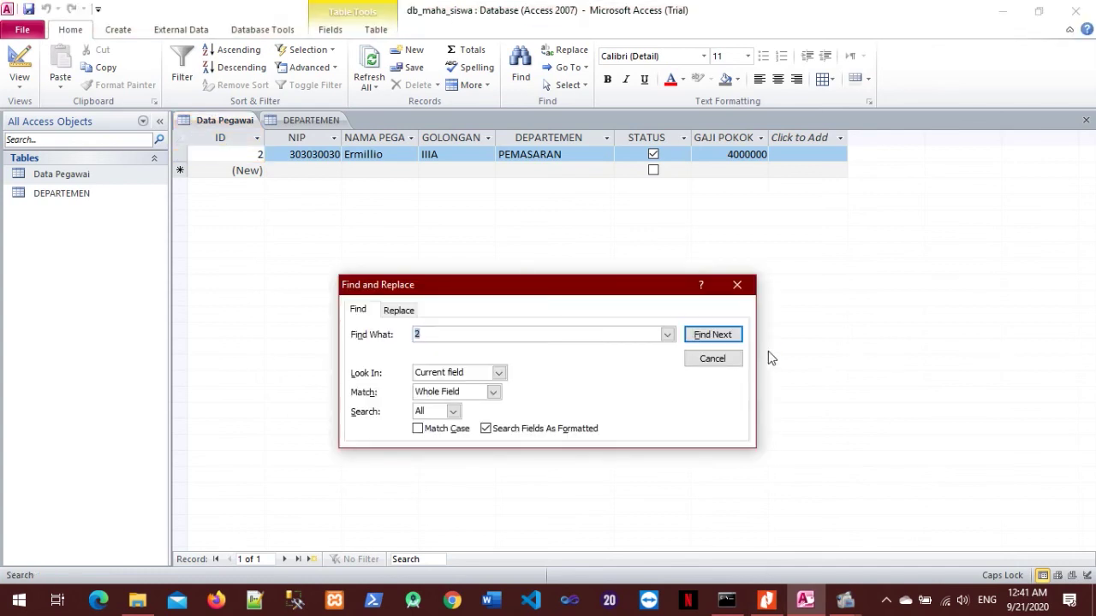
pyautogui.press('capslock')
pyautogui.click(493, 391)
pyautogui.click(493, 391)
pyautogui.click(496, 372)
pyautogui.click(490, 375)
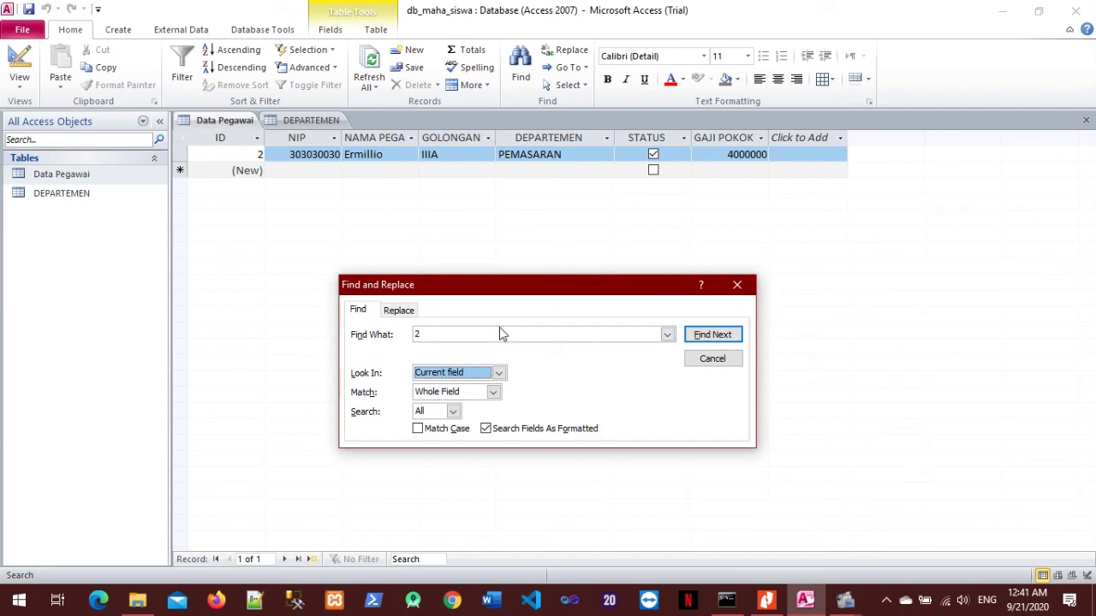
pyautogui.click(736, 284)
# Search the GOLONGAN field of Data Pegawai for IIIB.
pyautogui.click(462, 137)
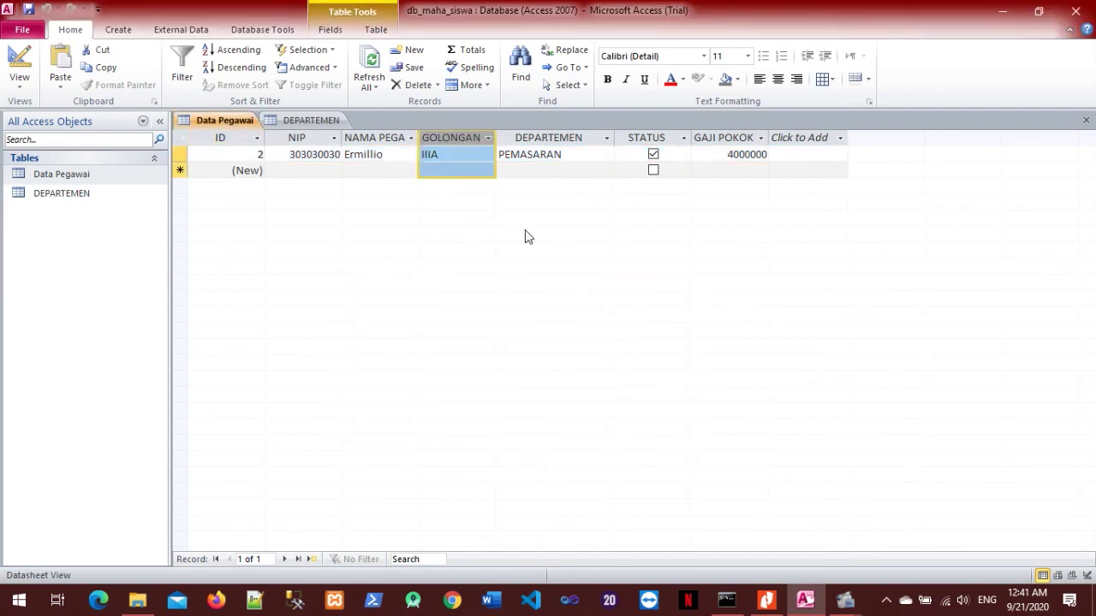
pyautogui.hotkey('ctrl', 'f')
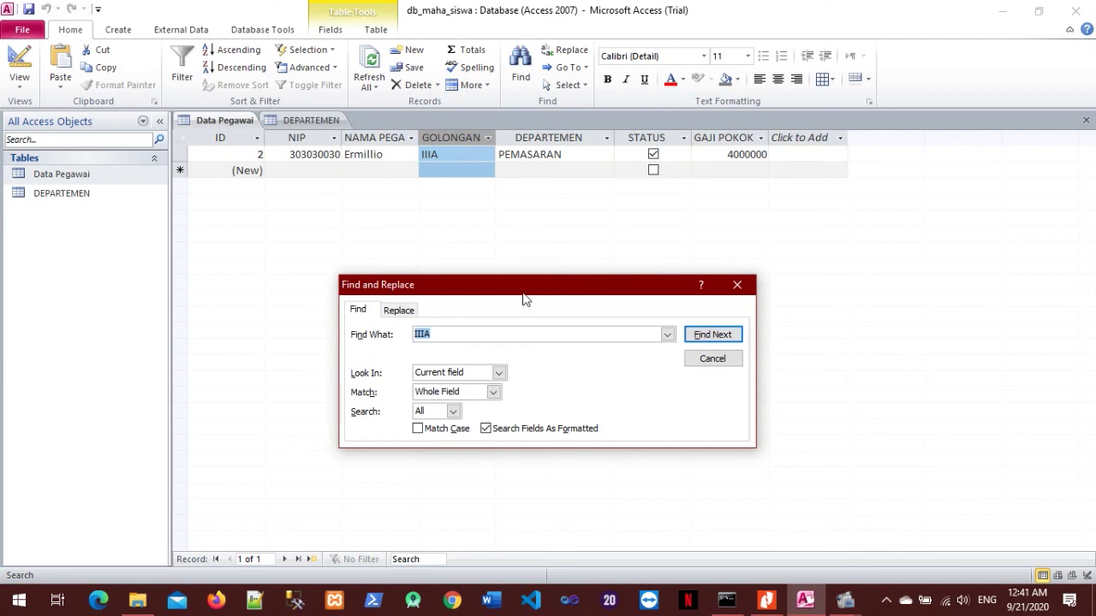
pyautogui.click(465, 333)
pyautogui.write('B')
pyautogui.click(739, 339)
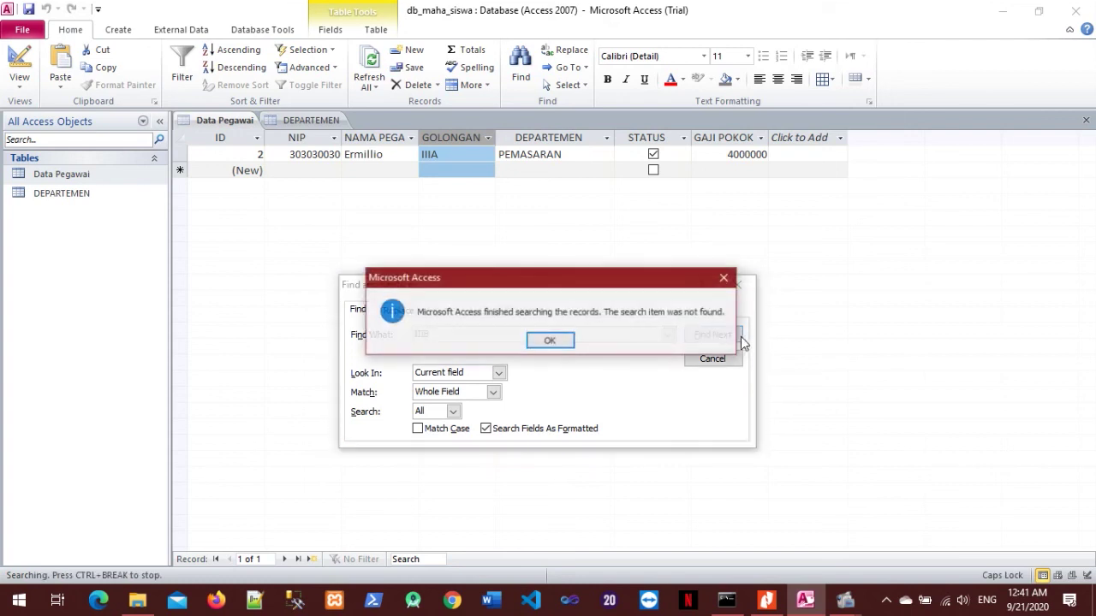
pyautogui.click(561, 342)
# Search the GOLONGAN field for IIIA and close the Find and Replace dialog.
pyautogui.click(506, 337)
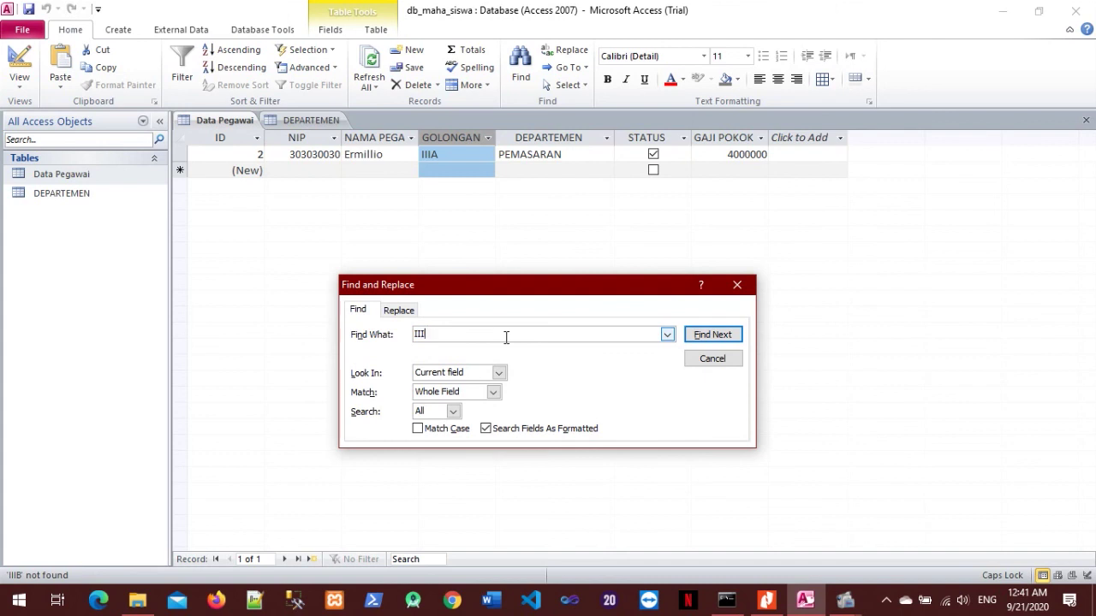
pyautogui.click(712, 335)
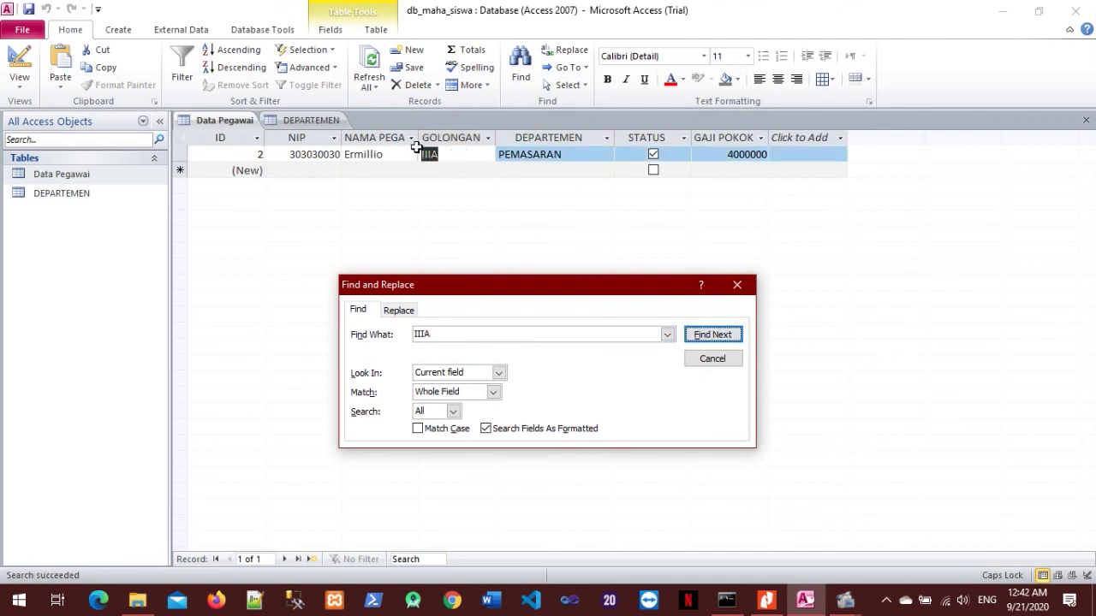
pyautogui.click(736, 285)
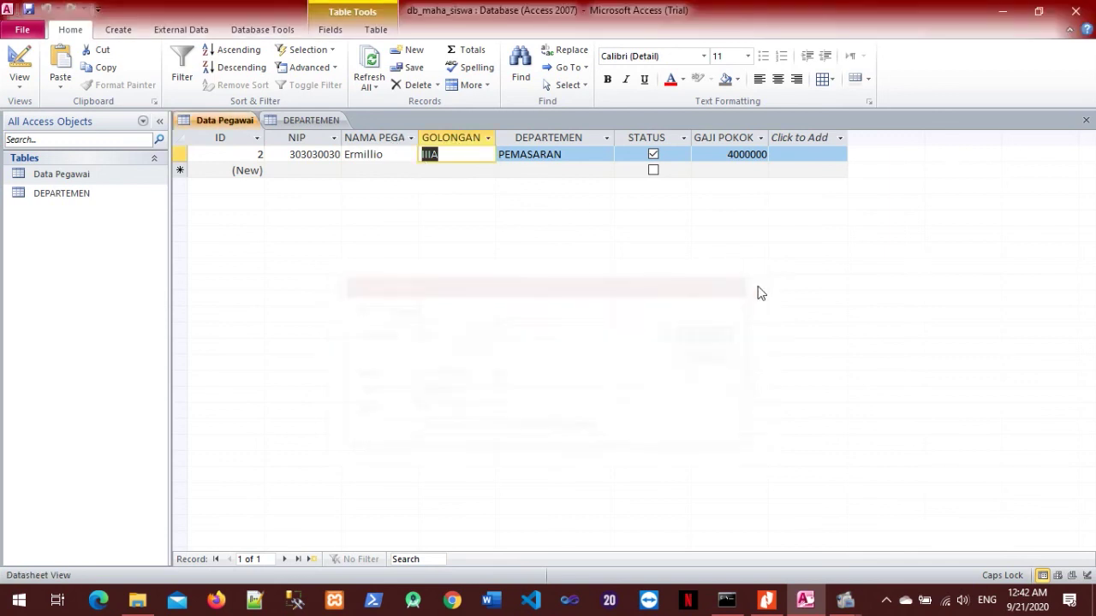
# Read section 2.2.4, Mencari dan Mengganti Data, in the module PDF on finding and replacing a NAMA PEGAWAI value.
pyautogui.click(766, 600)
pyautogui.scroll(-9, 440, 308)
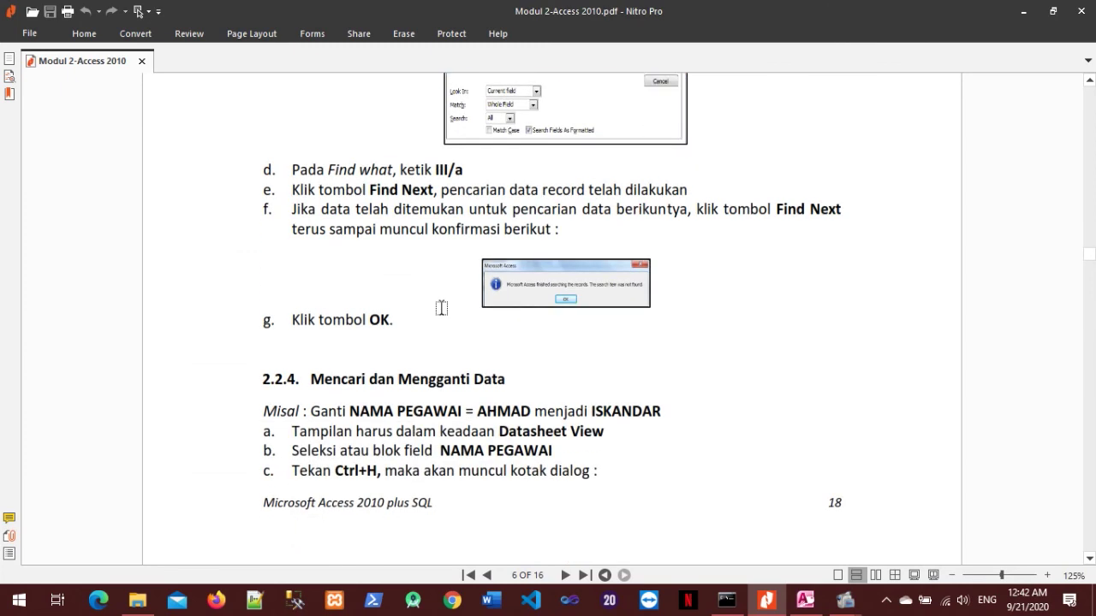
pyautogui.scroll(-2, 474, 214)
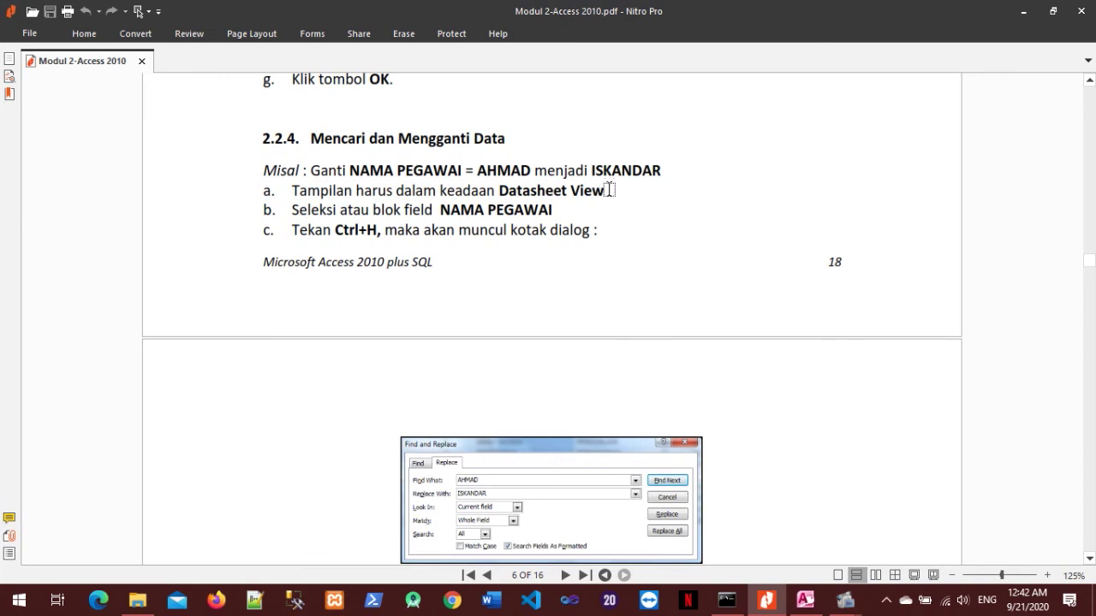
pyautogui.scroll(-4, 562, 235)
pyautogui.scroll(-2, 493, 327)
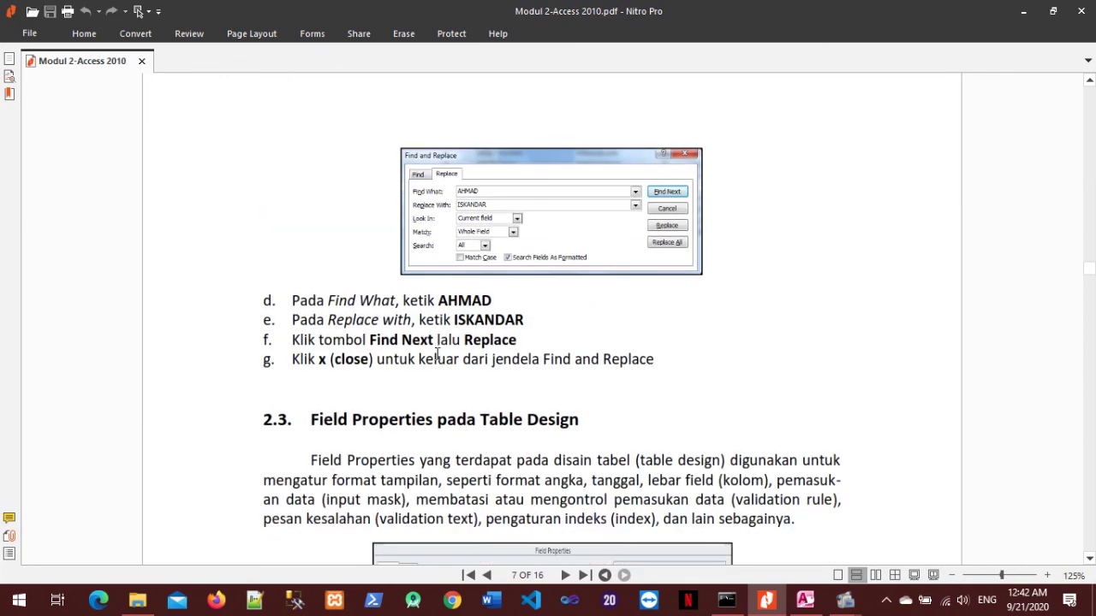
pyautogui.scroll(6, 438, 355)
# Return to Access and widen the NAMA PEGAWAI column of Data Pegawai until its full heading fits.
pyautogui.click(804, 599)
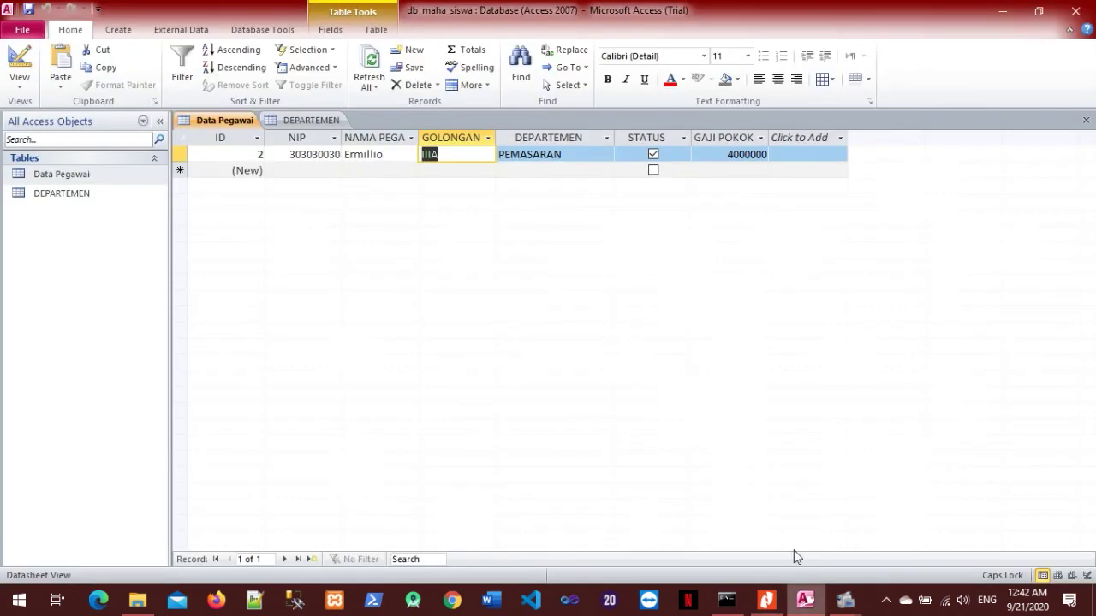
pyautogui.click(384, 133)
pyautogui.moveTo(418, 139); pyautogui.dragTo(462, 140)
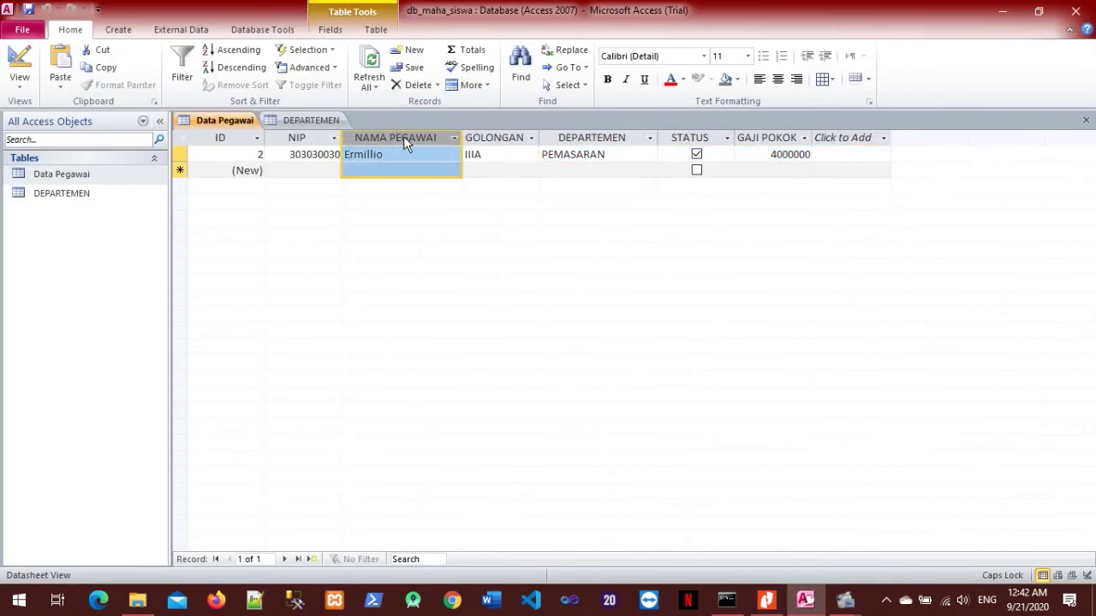
pyautogui.click(479, 170)
pyautogui.click(480, 170)
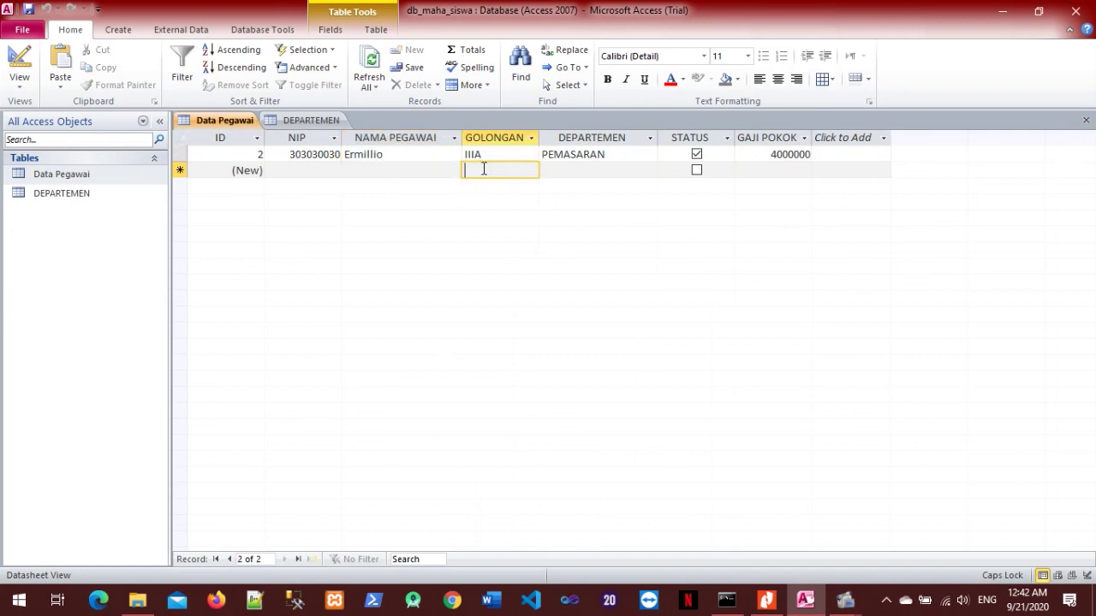
# Replace the existing employee name in the NAMA PEGAWAI field with the module's example replacement name and close the Find and Replace dialog.
pyautogui.click(418, 131)
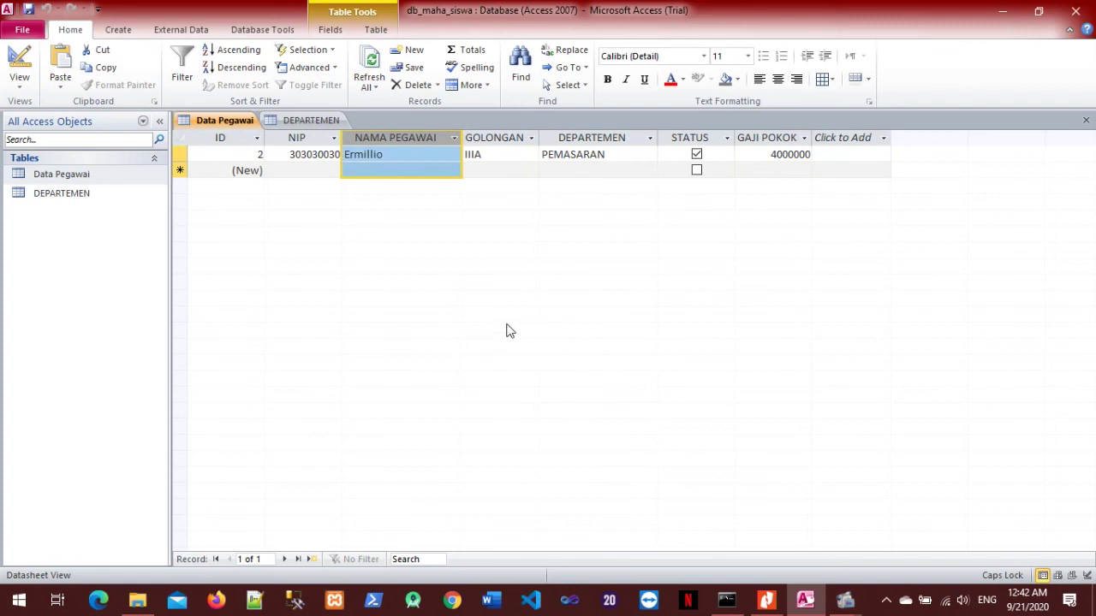
pyautogui.hotkey('ctrl', 'h')
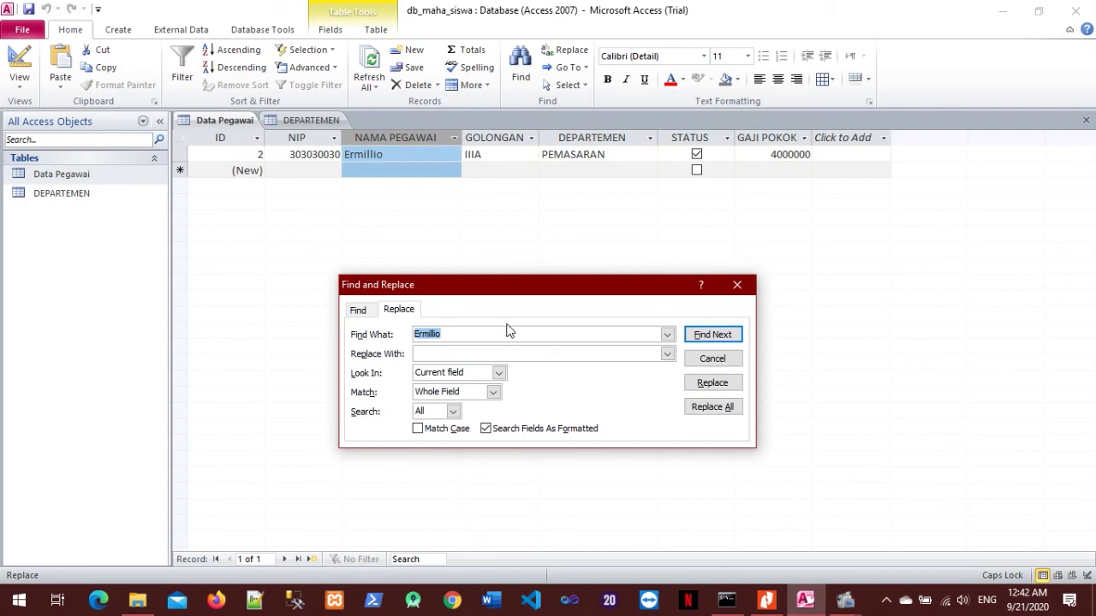
pyautogui.press('Tab')
pyautogui.write('ISKAN')
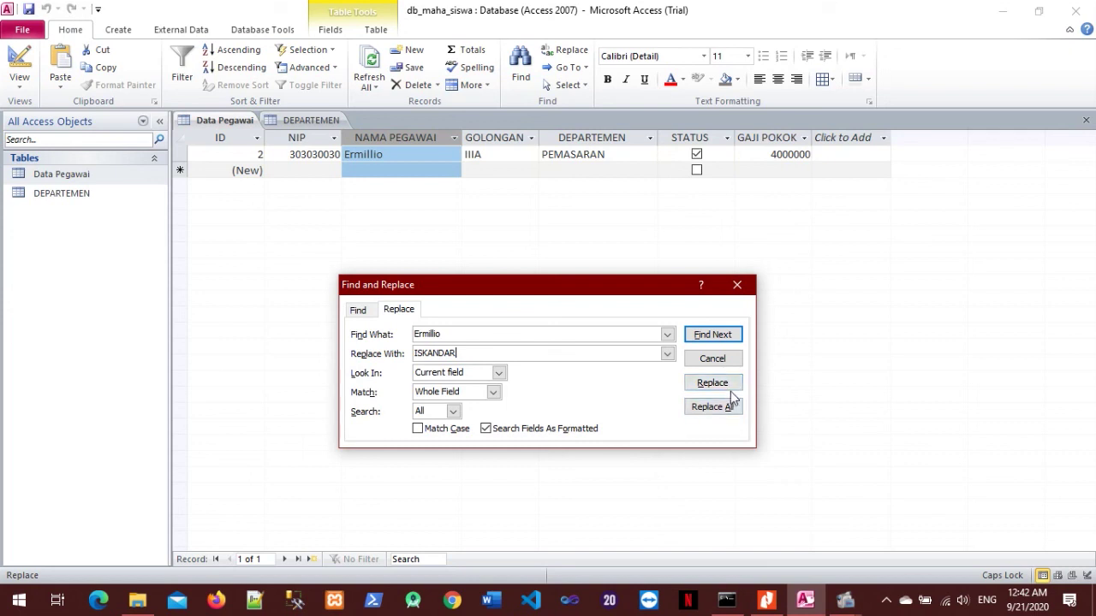
pyautogui.click(729, 387)
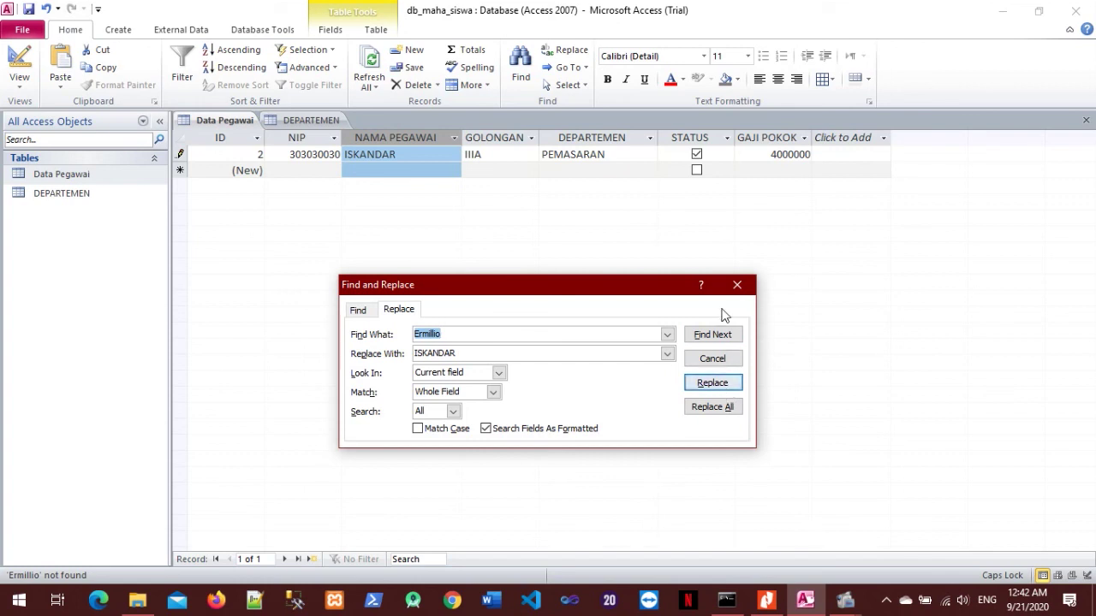
pyautogui.click(737, 285)
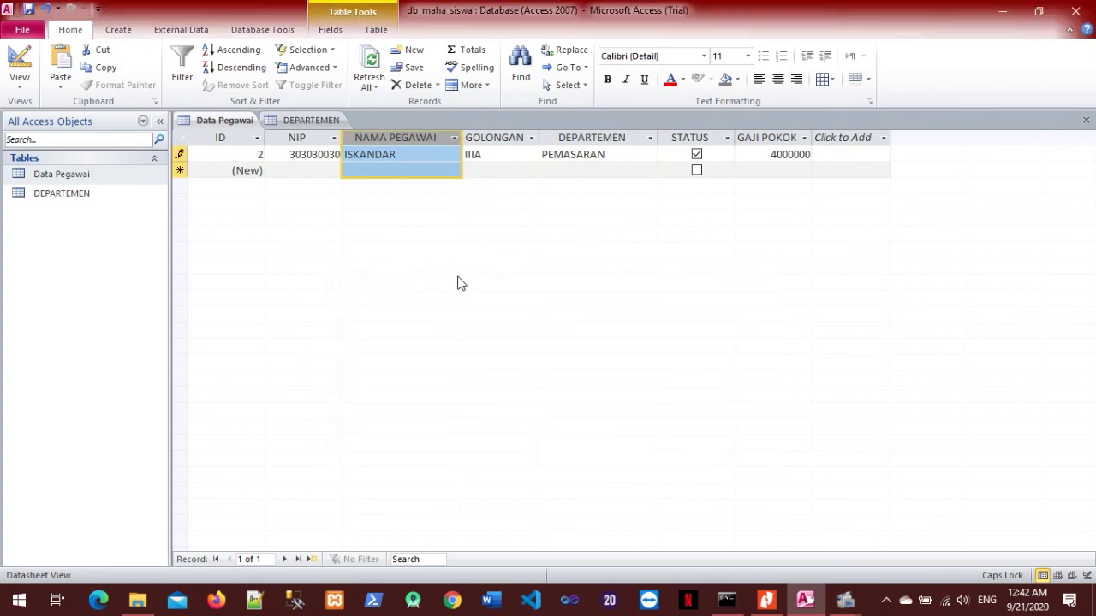
# Switch to the module PDF in Nitro Pro and review the find-and-replace steps in section 2.2.4 and the start of section 2.3, Field Properties.
pyautogui.click(766, 599)
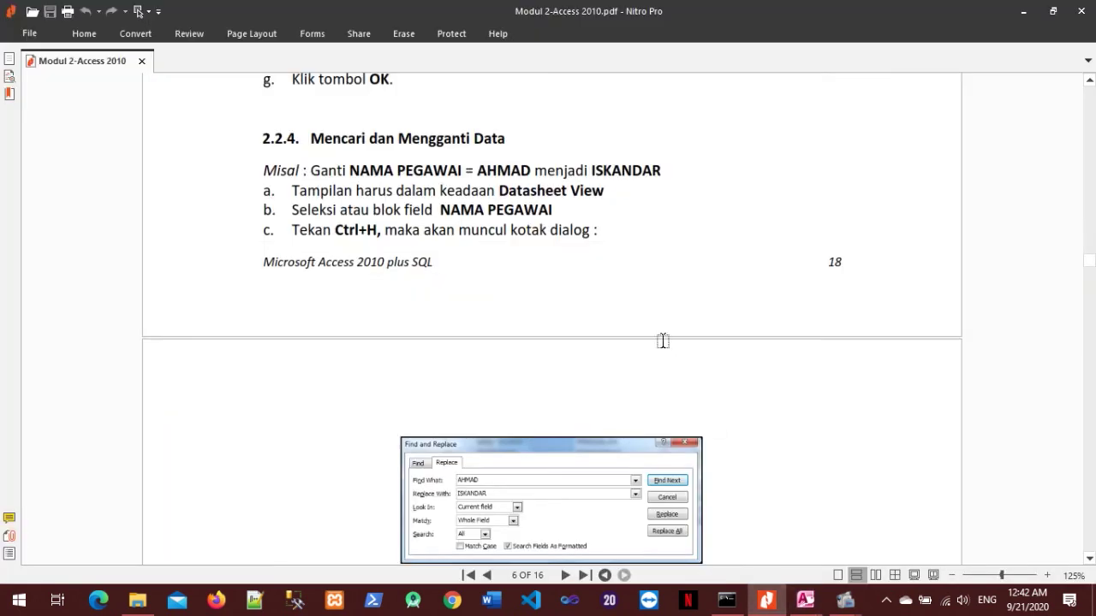
pyautogui.scroll(-10, 555, 295)
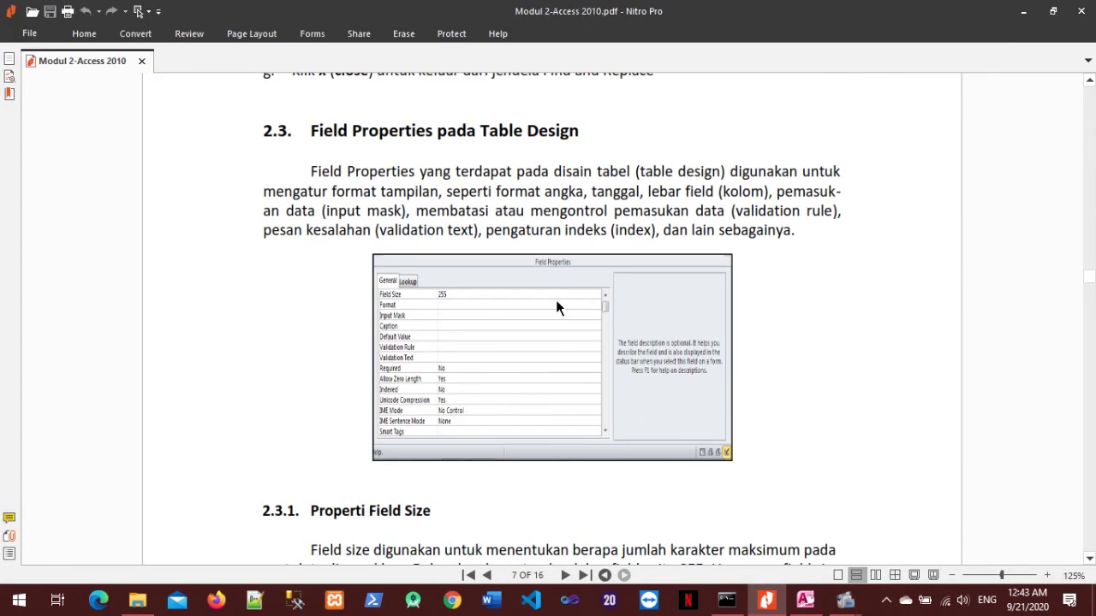
pyautogui.scroll(8, 558, 299)
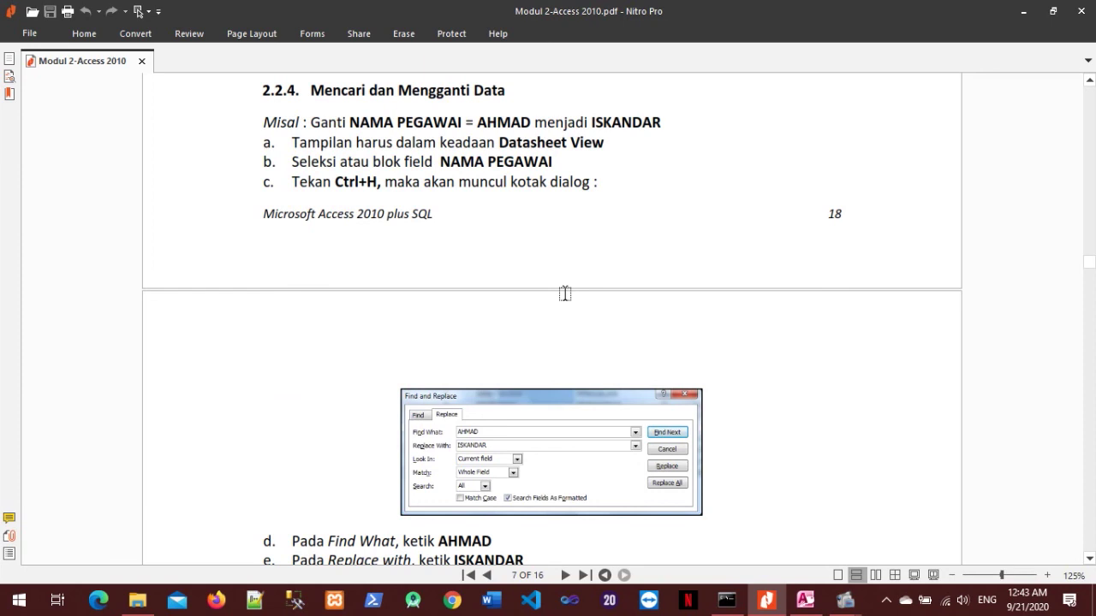
pyautogui.scroll(-2, 565, 293)
pyautogui.scroll(1, 565, 294)
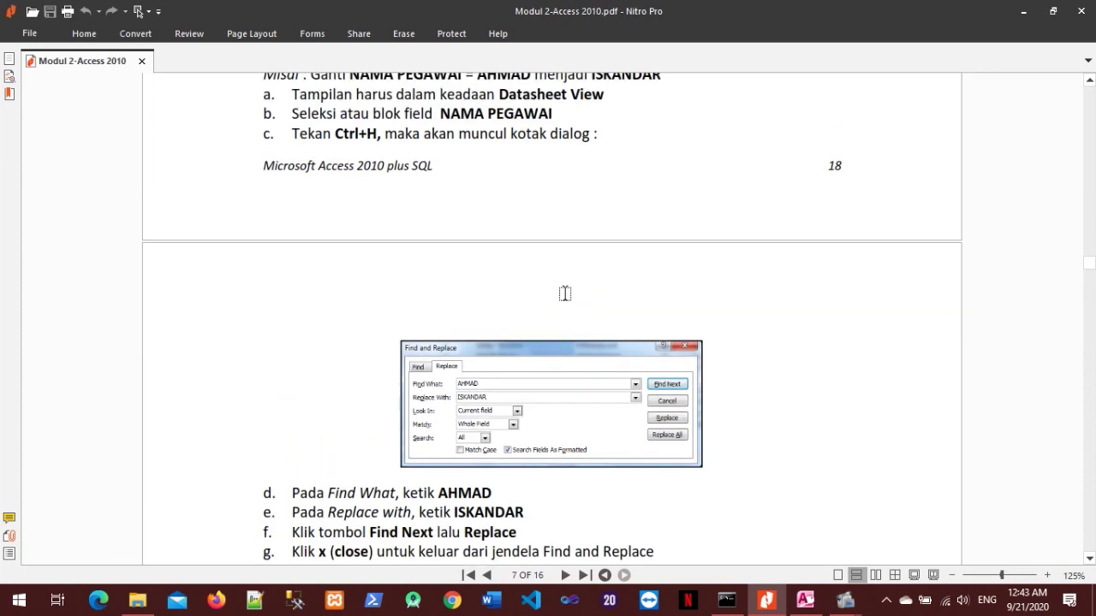